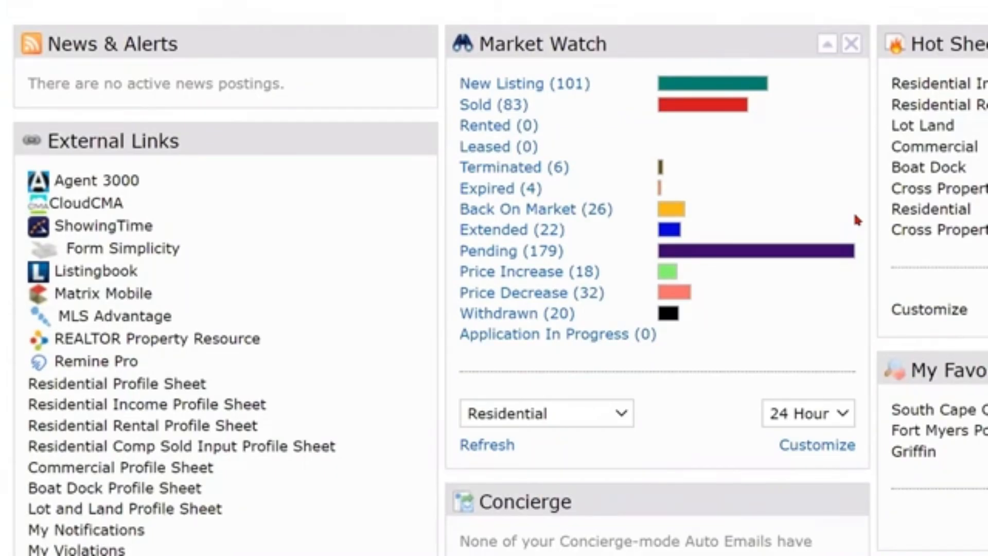
Scroll the dashboard to External Links and open the Residential Profile Sheet PDF.
{"action": "left_click", "coordinate": [155, 387]}
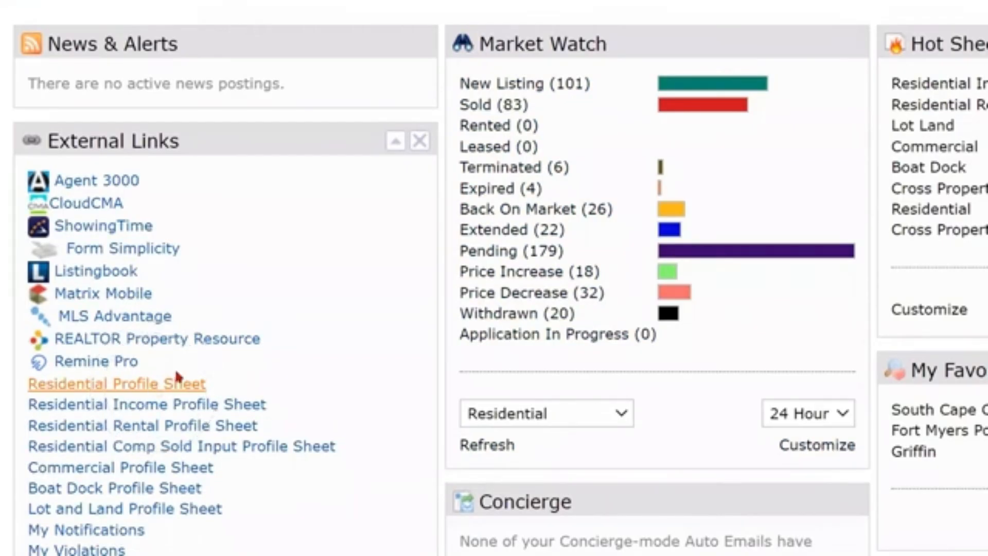
{"action": "scroll", "coordinate": [221, 282], "scroll_direction": "up", "scroll_amount": 4}
{"action": "mouse_move", "coordinate": [309, 68]}
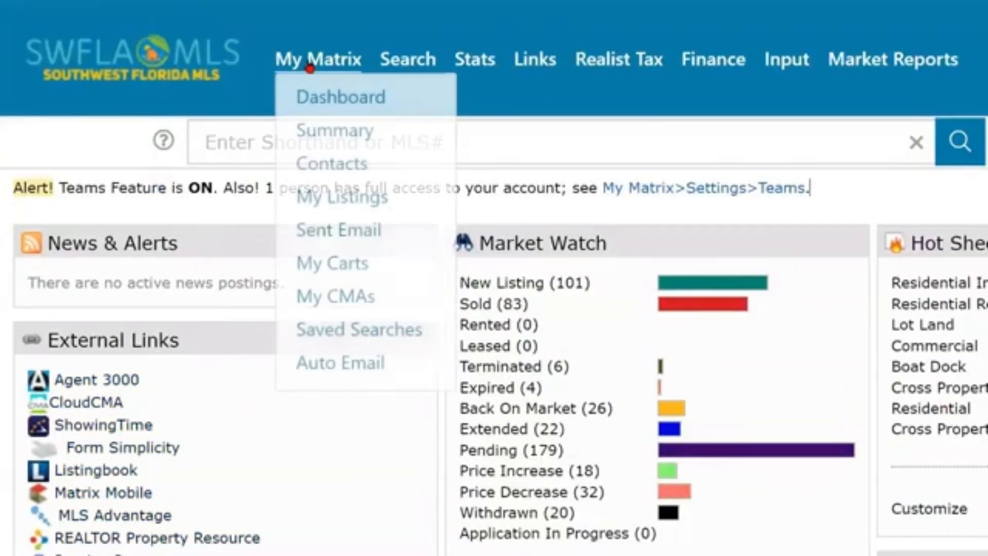
{"action": "scroll", "coordinate": [198, 381], "scroll_direction": "down", "scroll_amount": 5}
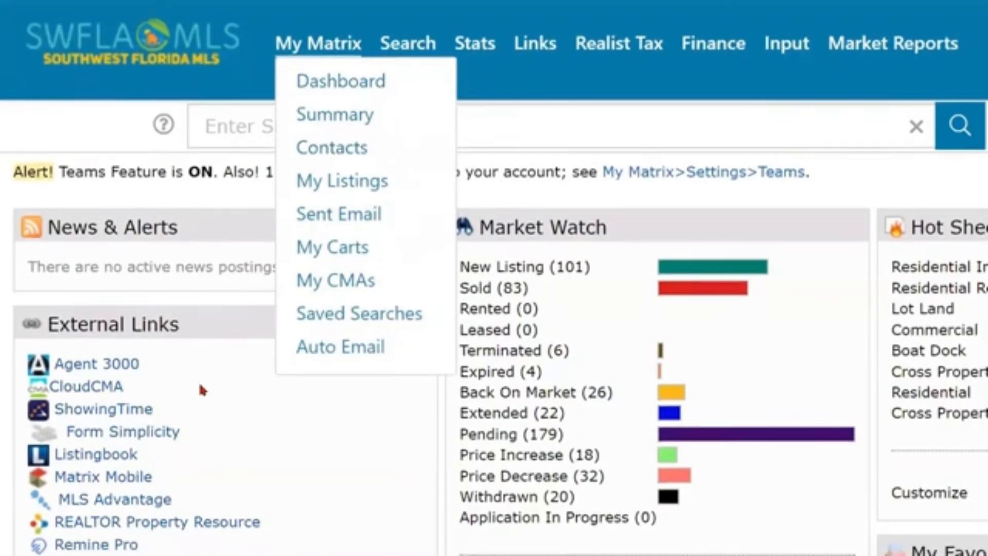
{"action": "key", "text": "ctrl"}
{"action": "key", "text": "ctrl"}
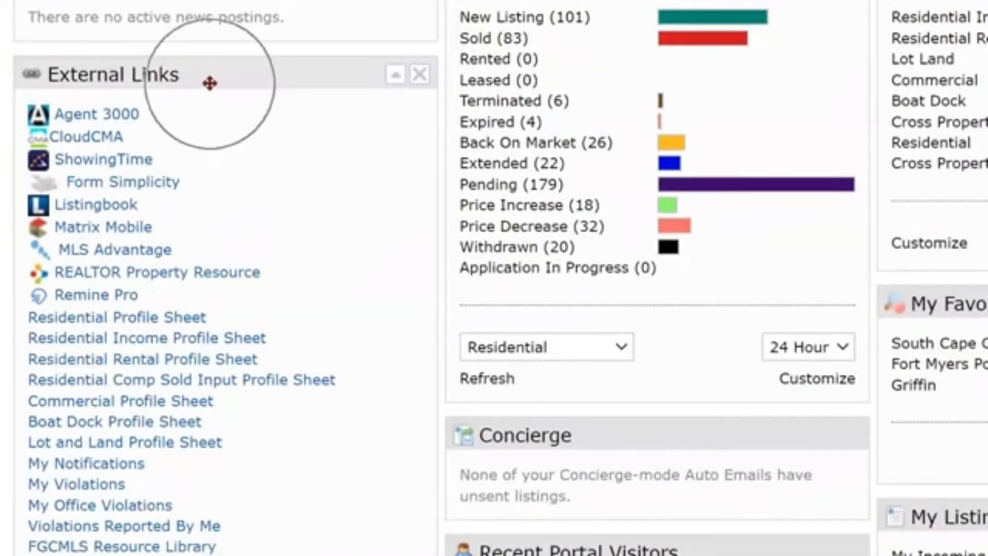
{"action": "scroll", "coordinate": [240, 249], "scroll_direction": "down", "scroll_amount": 2}
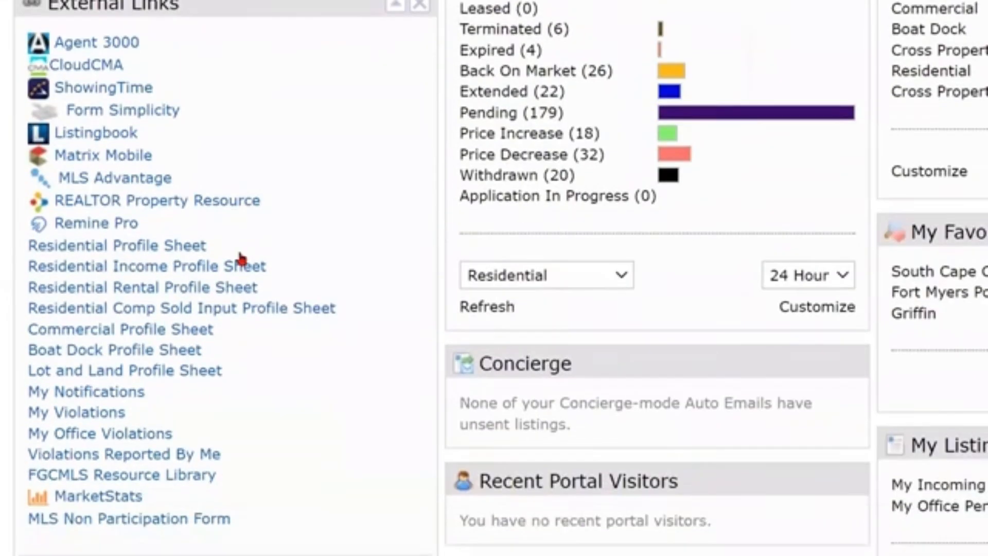
{"action": "scroll", "coordinate": [241, 257], "scroll_direction": "down", "scroll_amount": 2}
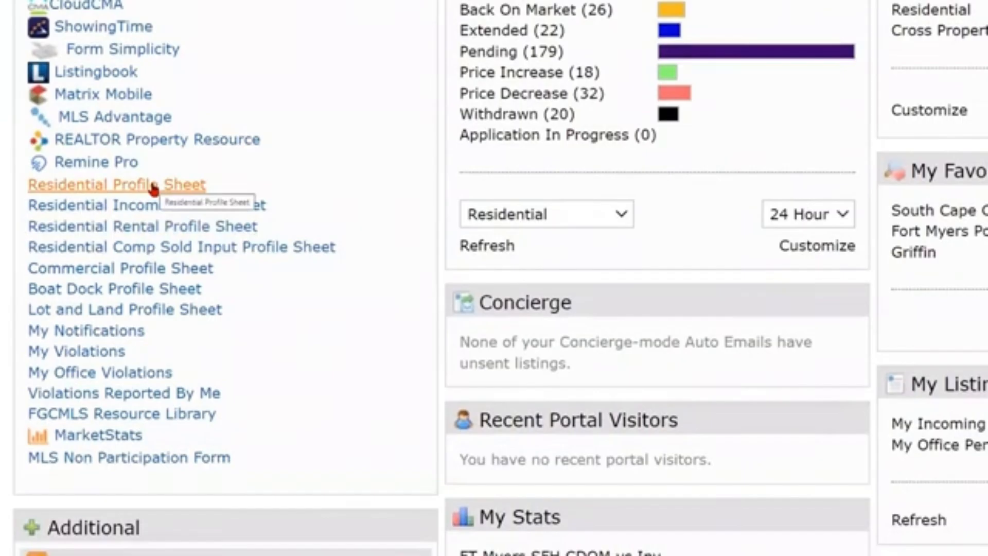
{"action": "scroll", "coordinate": [153, 189], "scroll_direction": "up", "scroll_amount": 4}
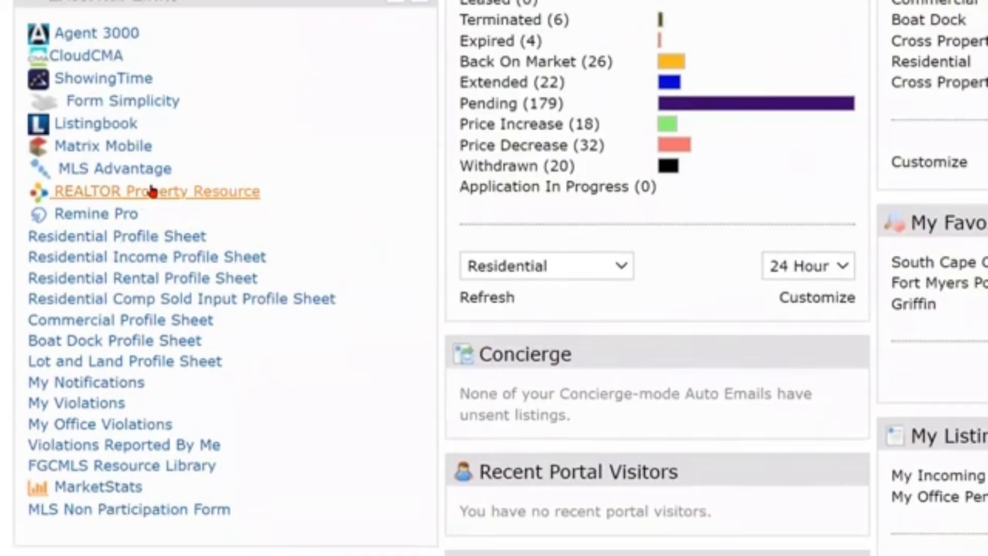
{"action": "scroll", "coordinate": [117, 221], "scroll_direction": "down", "scroll_amount": 4}
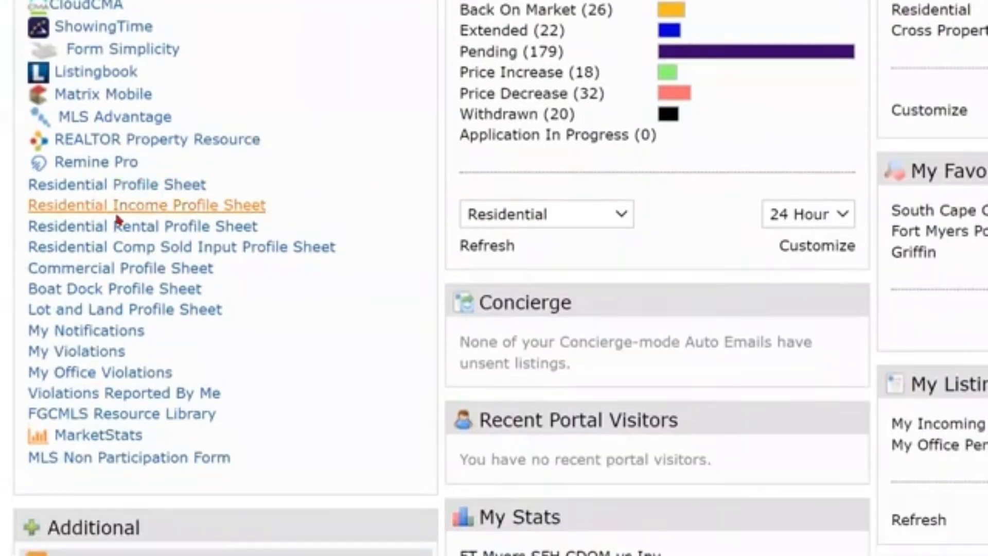
{"action": "left_click", "coordinate": [105, 188]}
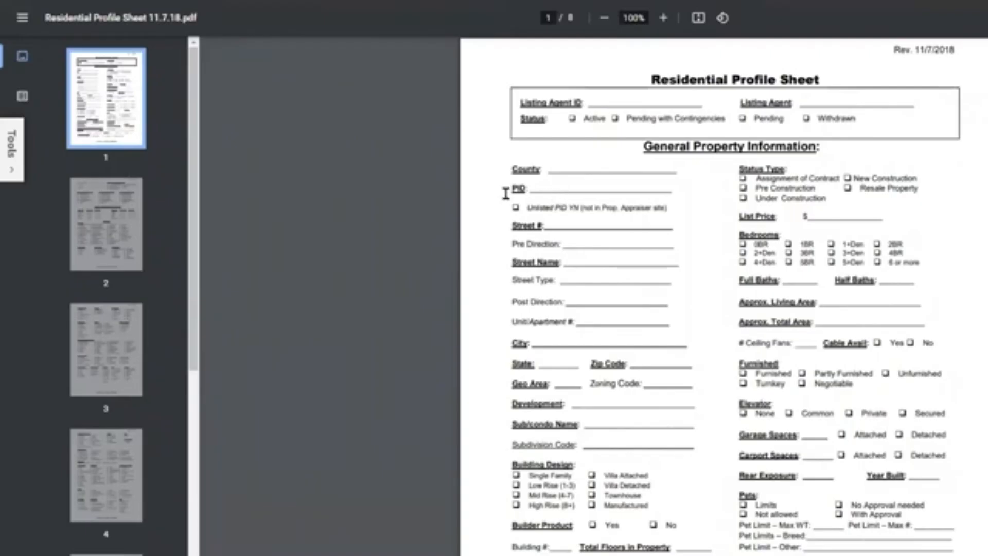
Highlight the PID label on page 1 of the profile sheet, then scroll into page 2.
{"action": "left_click_drag", "start_coordinate": [511, 193], "coordinate": [547, 195]}
{"action": "scroll", "coordinate": [669, 305], "scroll_direction": "down", "scroll_amount": 6}
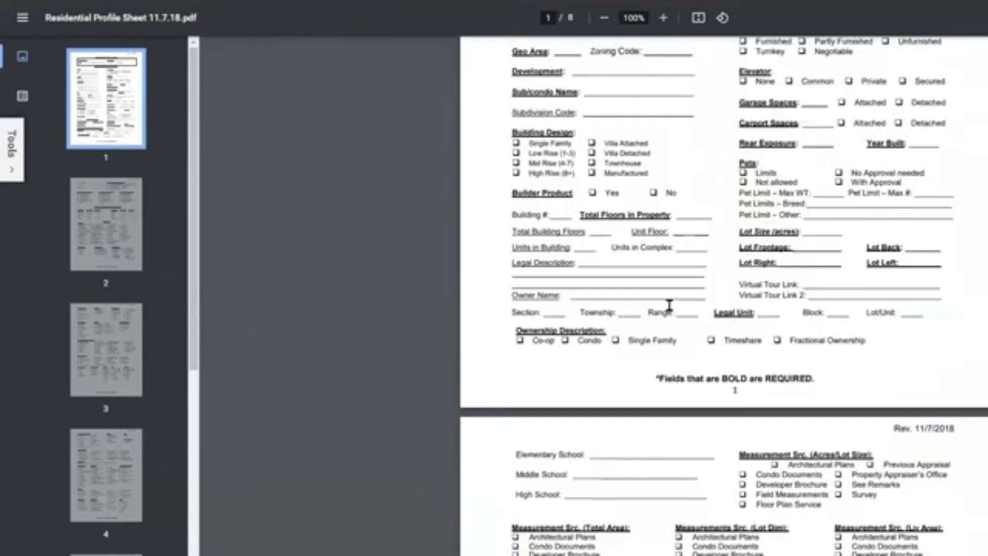
{"action": "scroll", "coordinate": [669, 305], "scroll_direction": "down", "scroll_amount": 5}
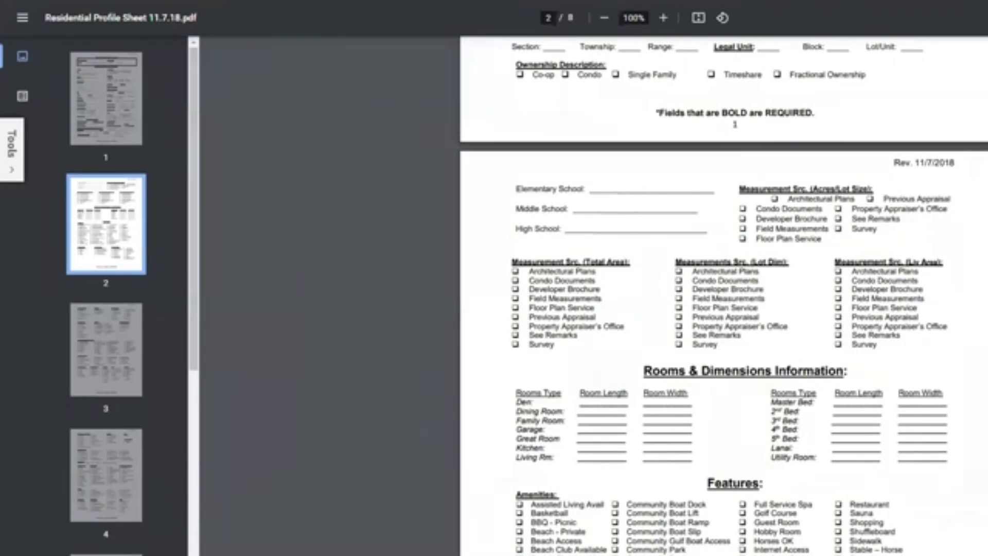
Scroll through pages 2 and 3 covering rooms, features and approval sections.
{"action": "scroll", "coordinate": [917, 212], "scroll_direction": "down", "scroll_amount": 5}
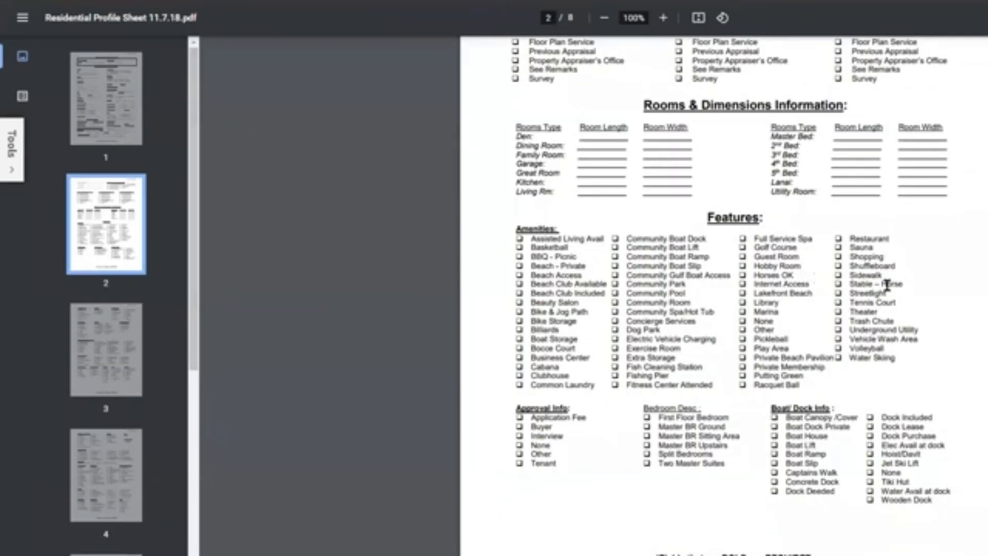
{"action": "scroll", "coordinate": [886, 285], "scroll_direction": "down", "scroll_amount": 4}
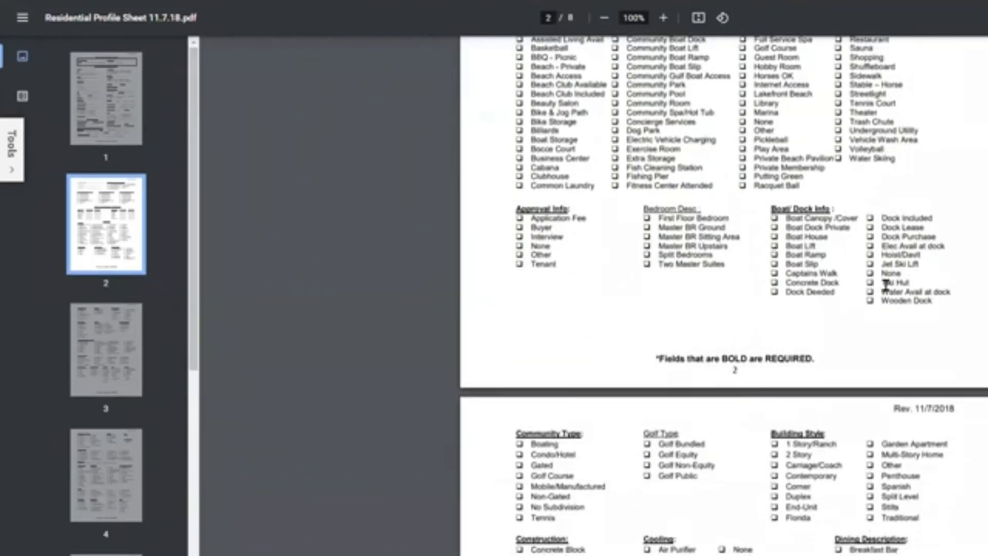
{"action": "scroll", "coordinate": [886, 285], "scroll_direction": "down", "scroll_amount": 1}
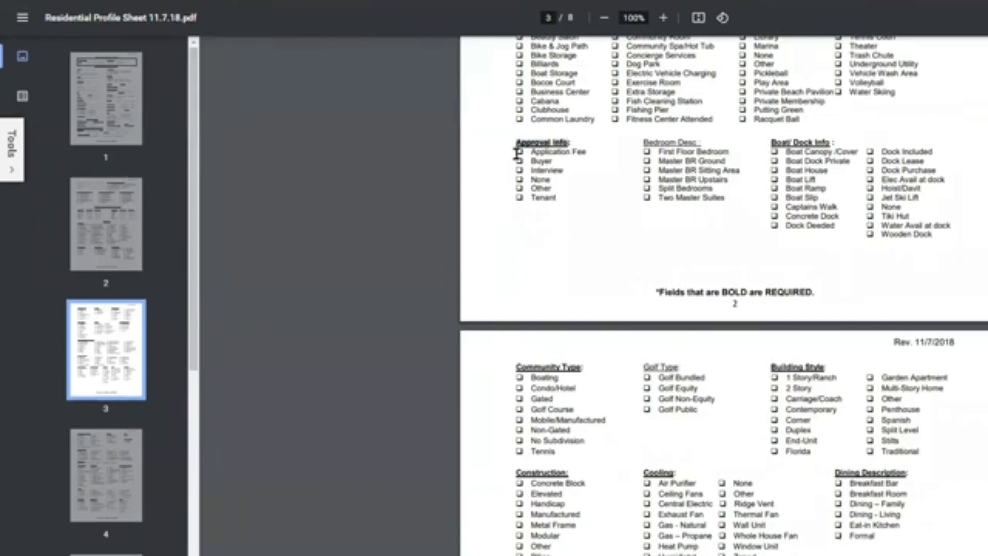
Close the PDF and return to the Matrix dashboard's profile sheet links.
{"action": "left_click", "coordinate": [530, 196]}
{"action": "key", "text": "ctrl"}
{"action": "key", "text": "ctrl"}
{"action": "scroll", "coordinate": [742, 225], "scroll_direction": "up", "scroll_amount": 5}
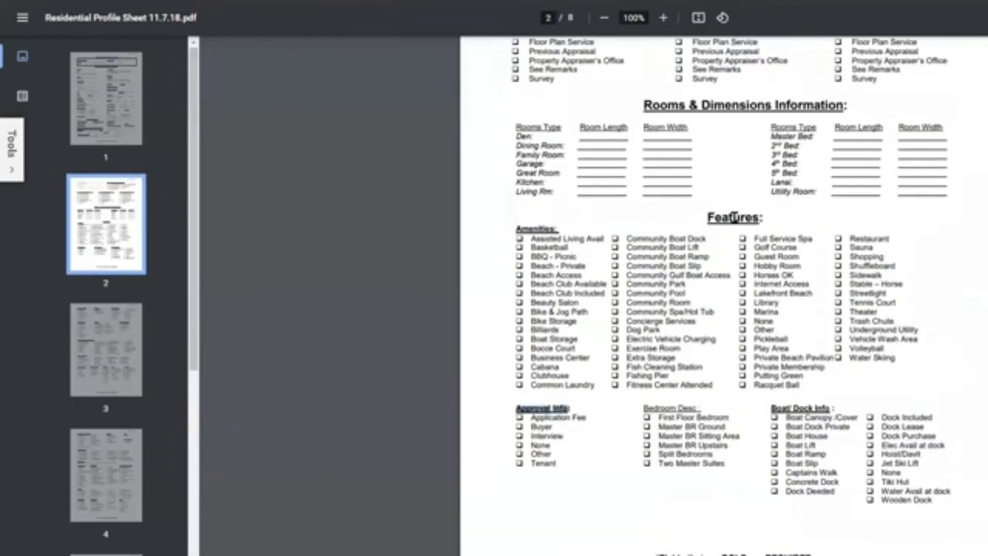
{"action": "scroll", "coordinate": [732, 219], "scroll_direction": "up", "scroll_amount": 4}
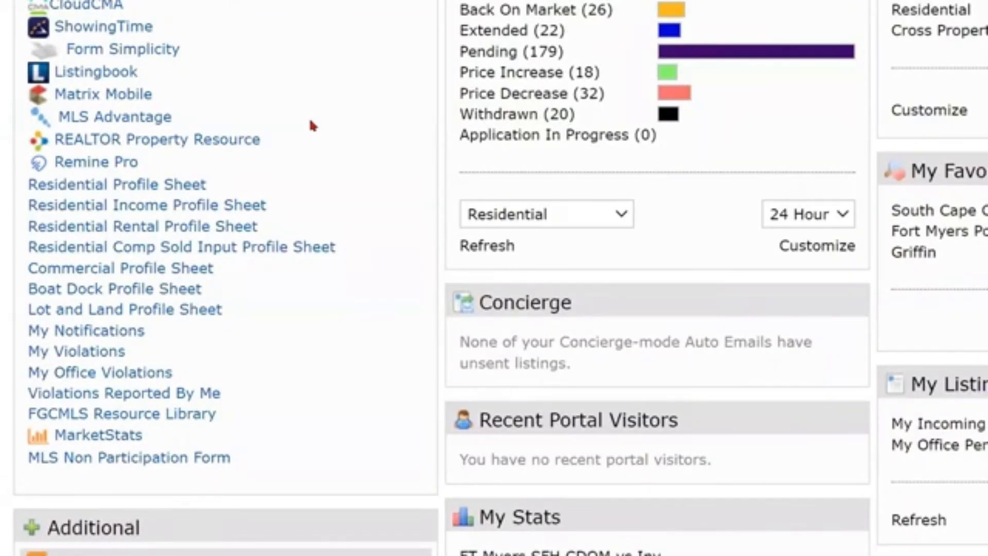
Choose Listing Input from the Input menu, then Add new under Listings.
{"action": "scroll", "coordinate": [310, 122], "scroll_direction": "up", "scroll_amount": 4}
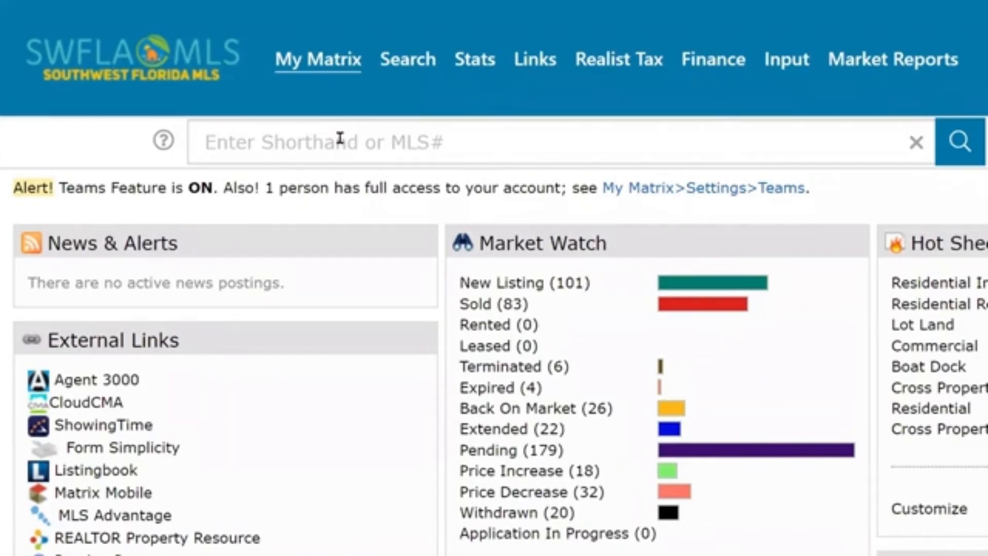
{"action": "mouse_move", "coordinate": [788, 68]}
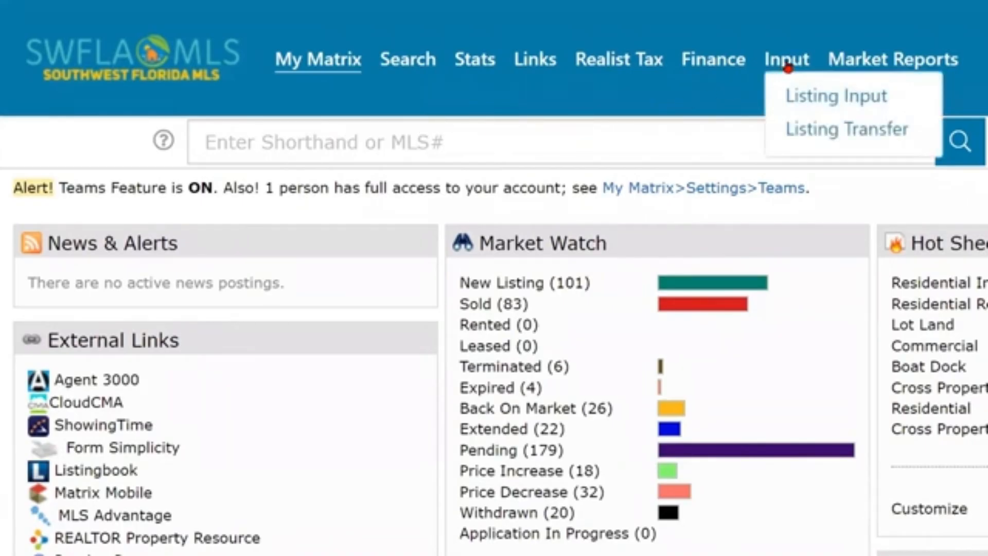
{"action": "left_click", "coordinate": [812, 98]}
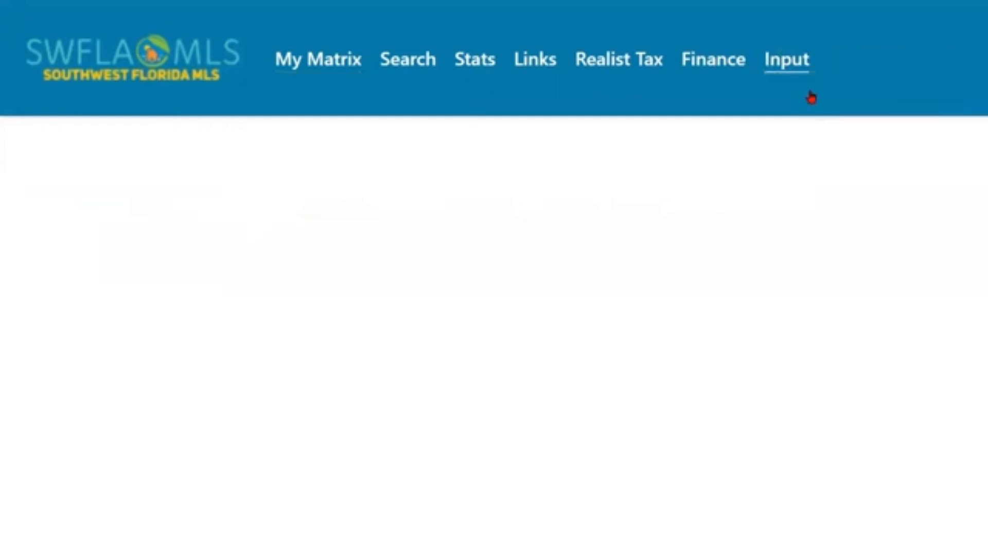
{"action": "scroll", "coordinate": [509, 222], "scroll_direction": "down", "scroll_amount": 3}
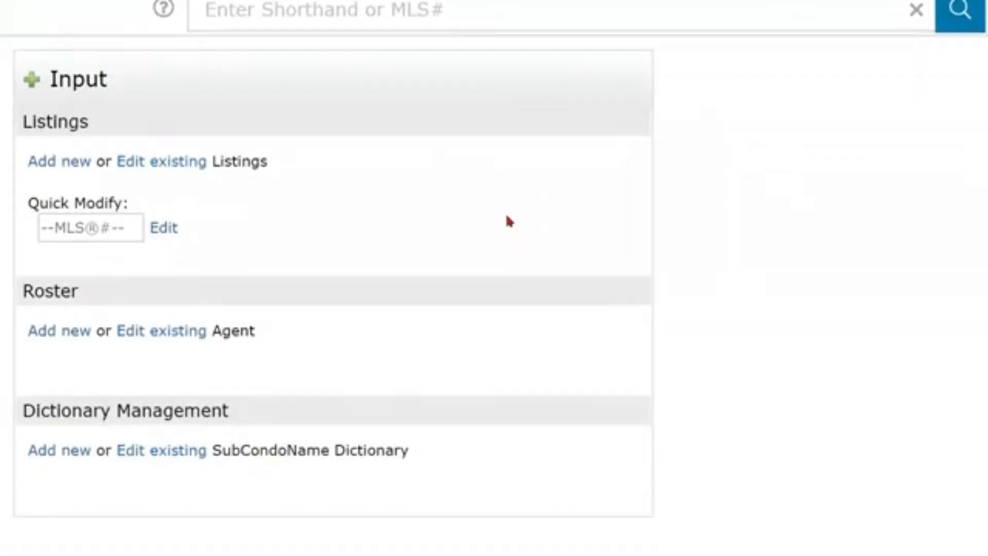
{"action": "left_click", "coordinate": [65, 166]}
{"action": "left_click", "coordinate": [66, 166]}
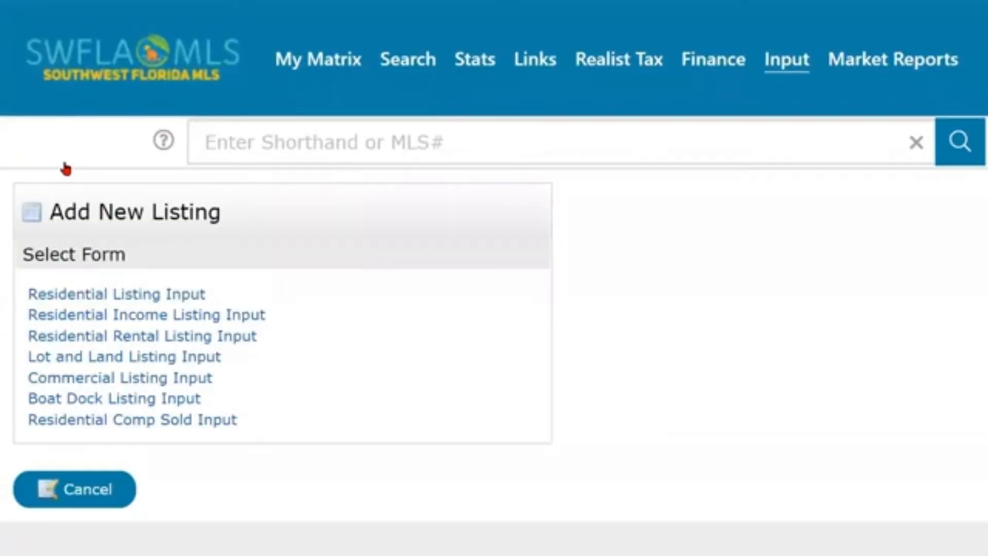
{"action": "scroll", "coordinate": [329, 211], "scroll_direction": "down", "scroll_amount": 2}
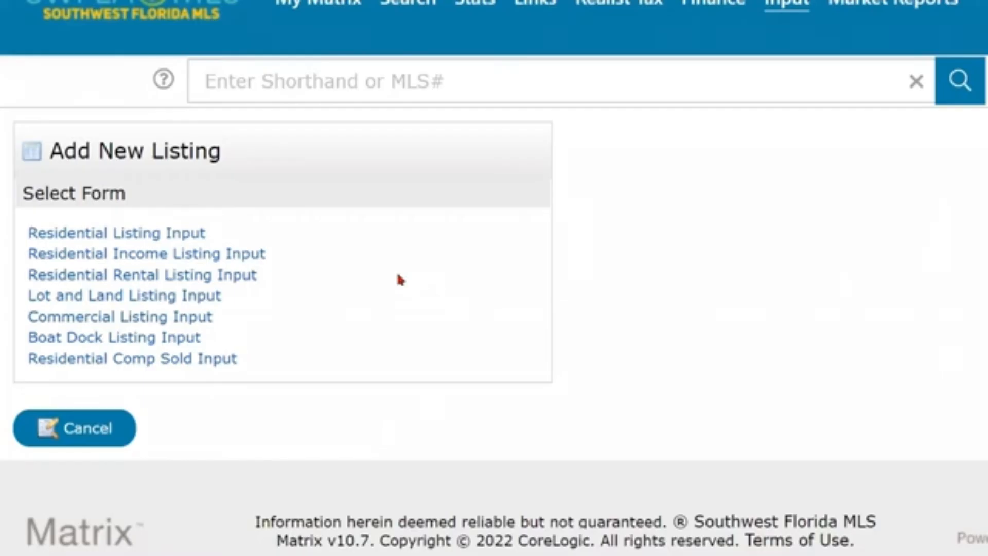
Select the Residential Listing Input form to reach the Cross Property Listing tax search.
{"action": "left_click", "coordinate": [145, 365]}
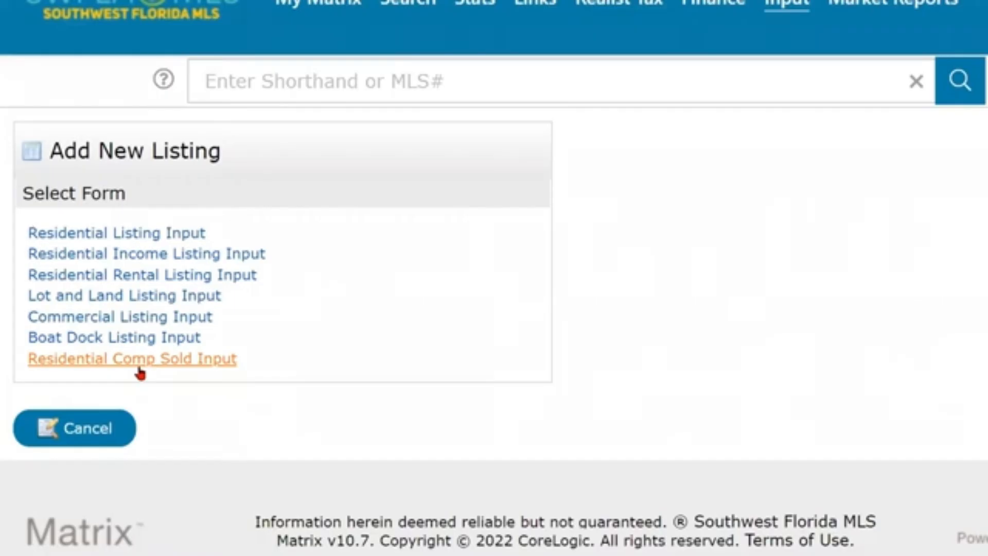
{"action": "left_click", "coordinate": [139, 368]}
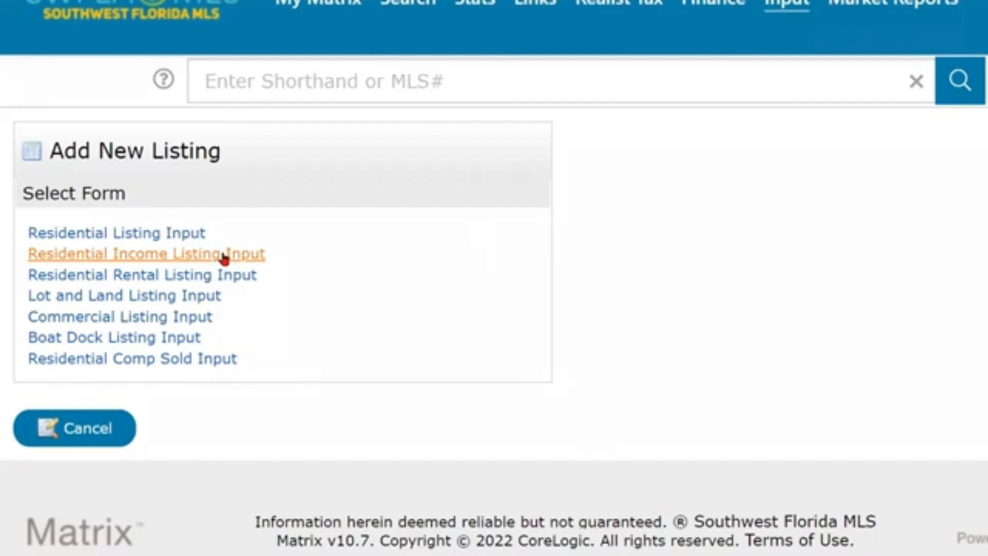
{"action": "left_click", "coordinate": [166, 235]}
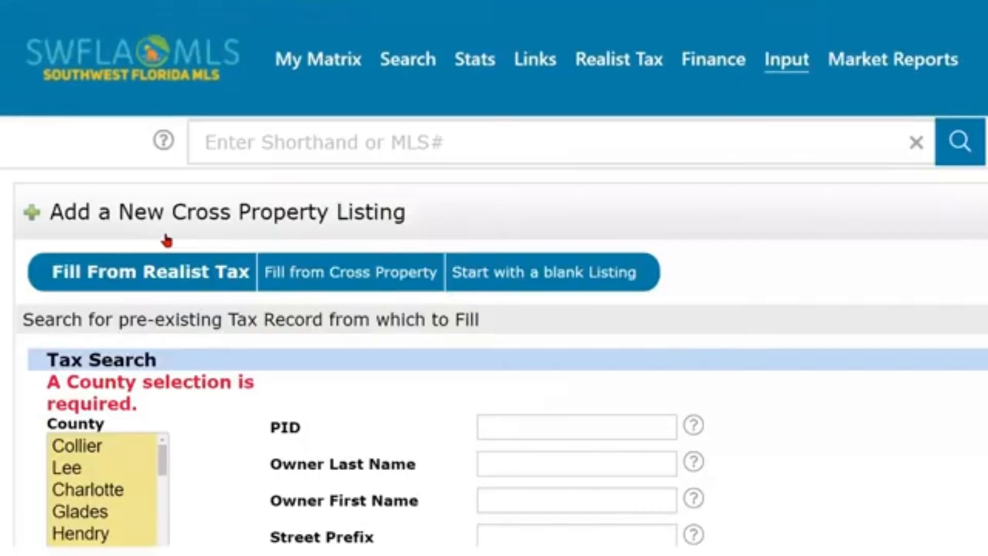
{"action": "scroll", "coordinate": [806, 327], "scroll_direction": "down", "scroll_amount": 4}
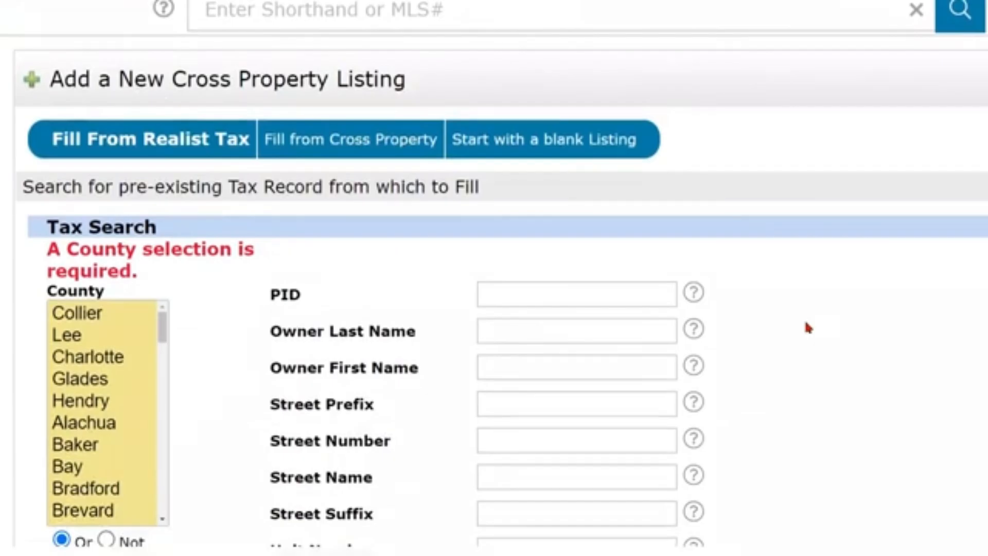
{"action": "scroll", "coordinate": [805, 326], "scroll_direction": "up", "scroll_amount": 2}
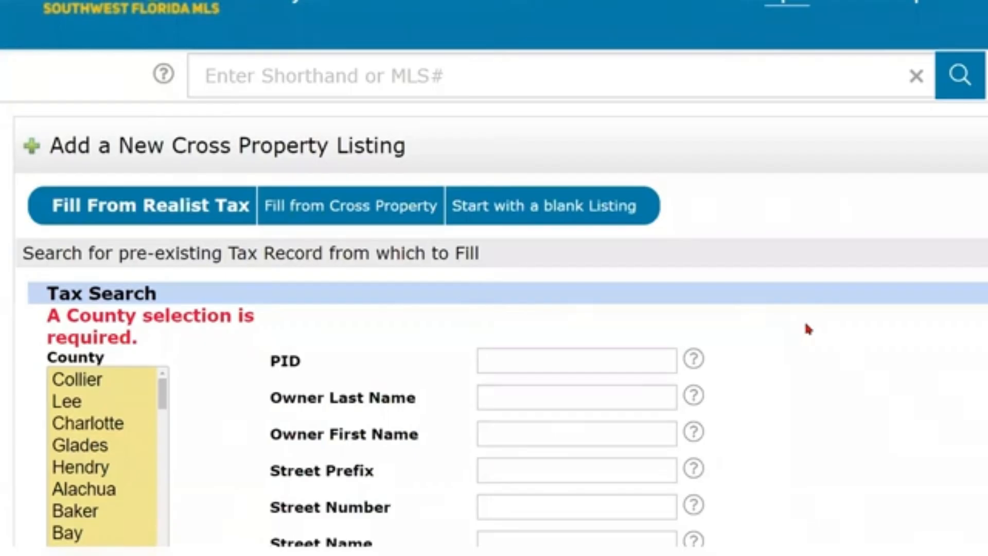
{"action": "scroll", "coordinate": [805, 325], "scroll_direction": "down", "scroll_amount": 1}
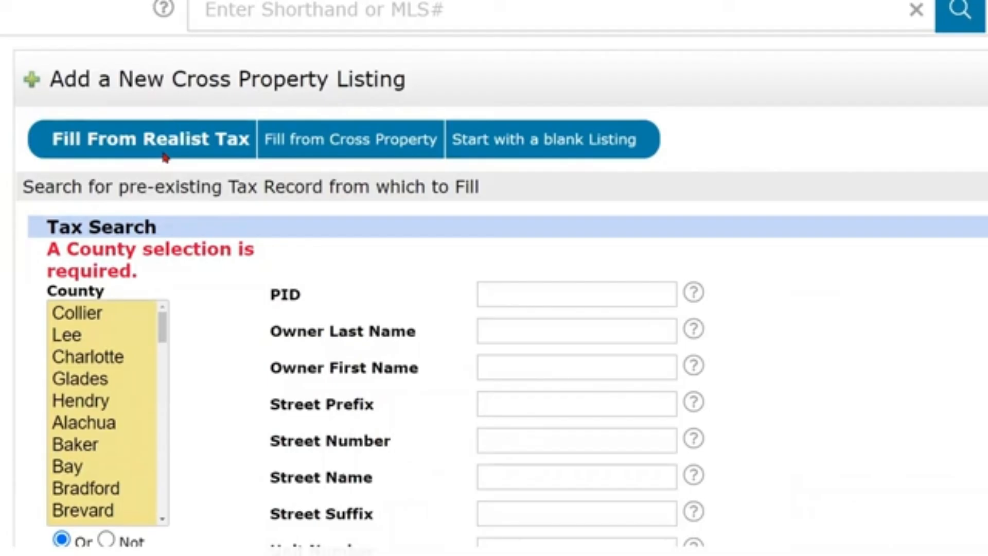
{"action": "left_click", "coordinate": [338, 148]}
{"action": "key", "text": "ctrl"}
{"action": "left_click", "coordinate": [180, 156]}
{"action": "scroll", "coordinate": [247, 242], "scroll_direction": "down", "scroll_amount": 2}
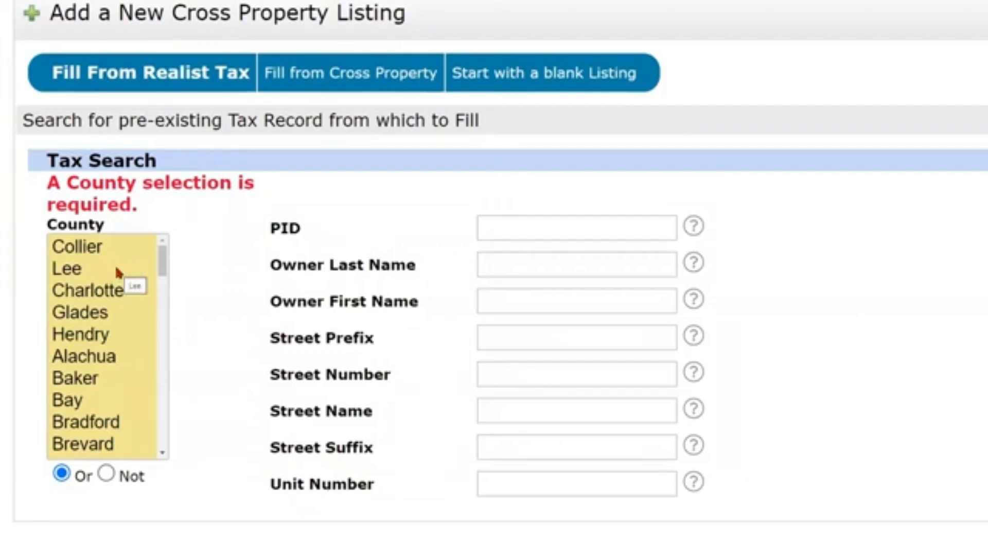
{"action": "left_click", "coordinate": [72, 274]}
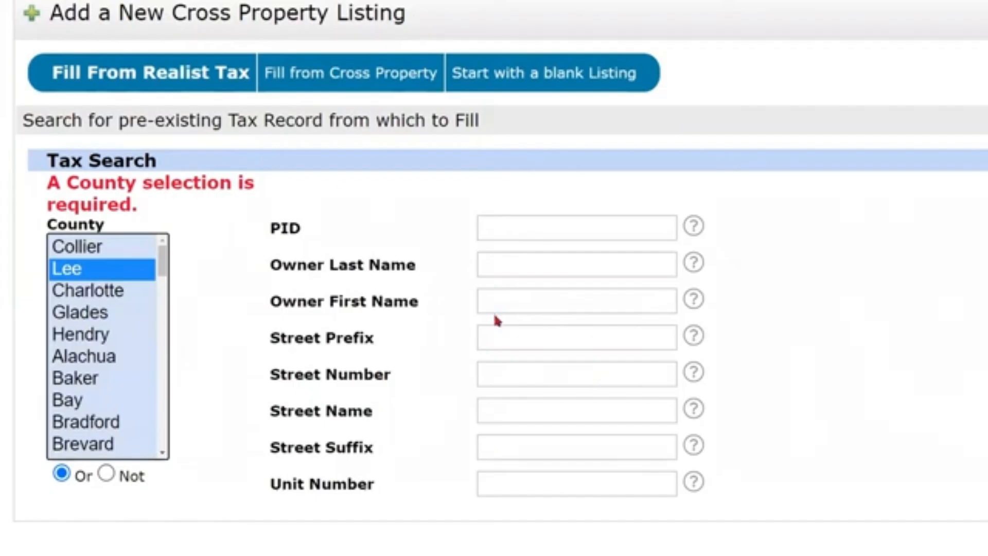
{"action": "left_click", "coordinate": [497, 371]}
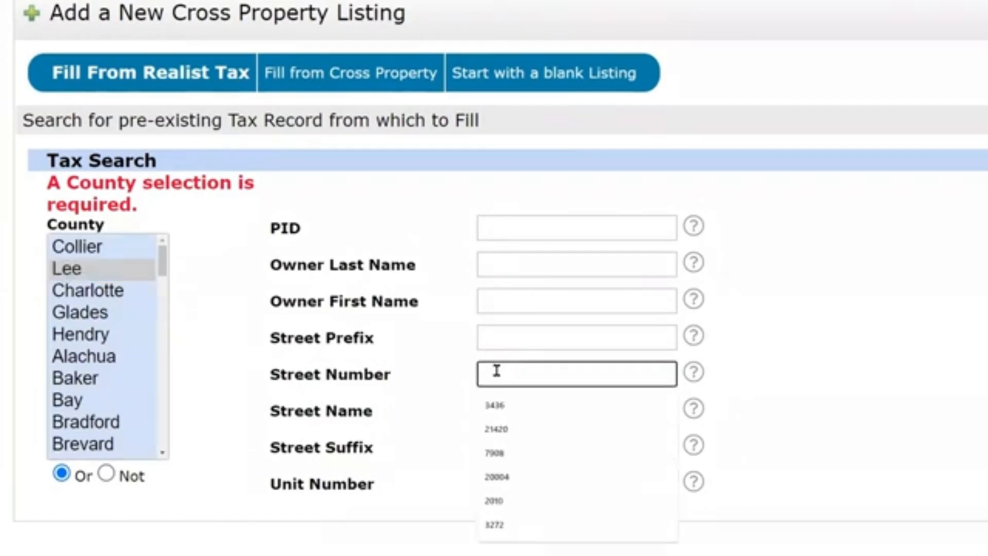
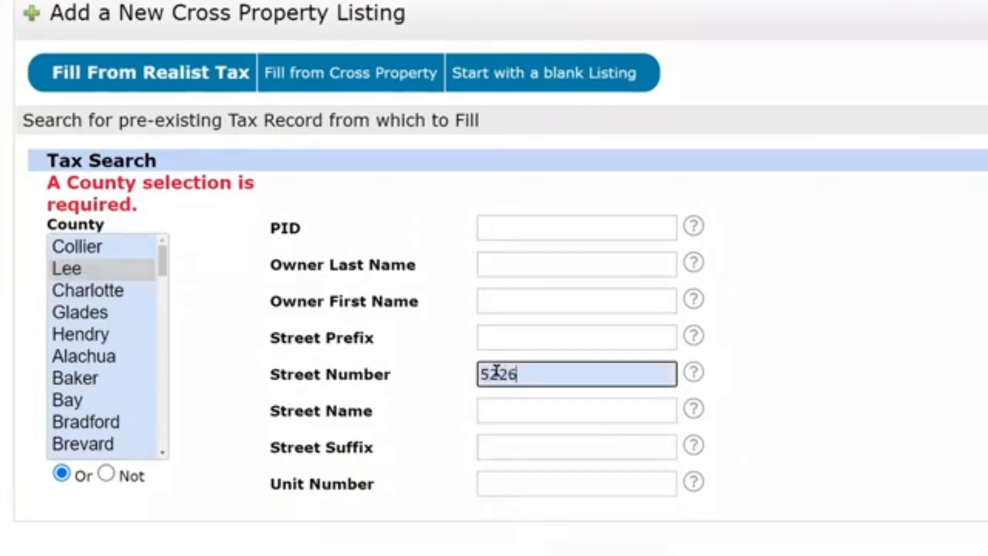
{"action": "left_click", "coordinate": [498, 412]}
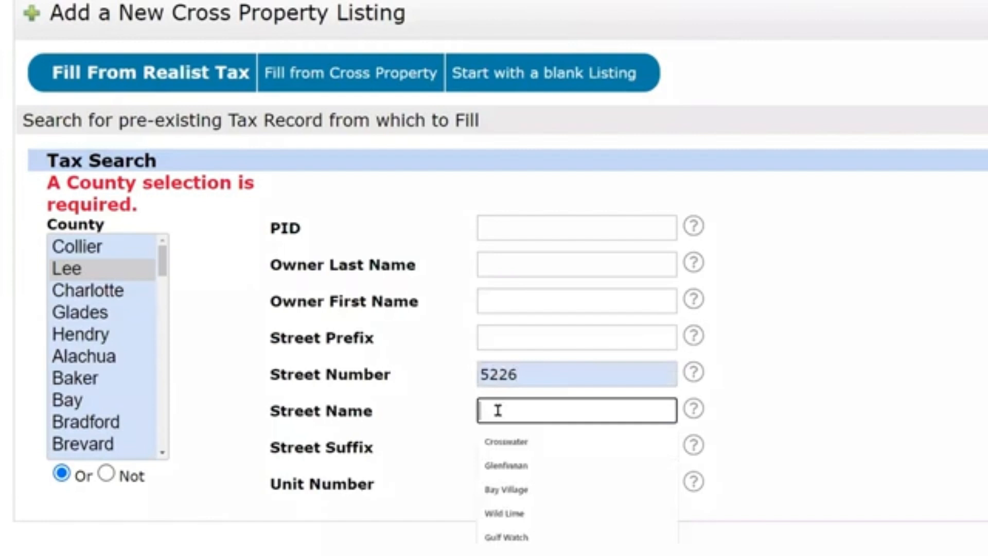
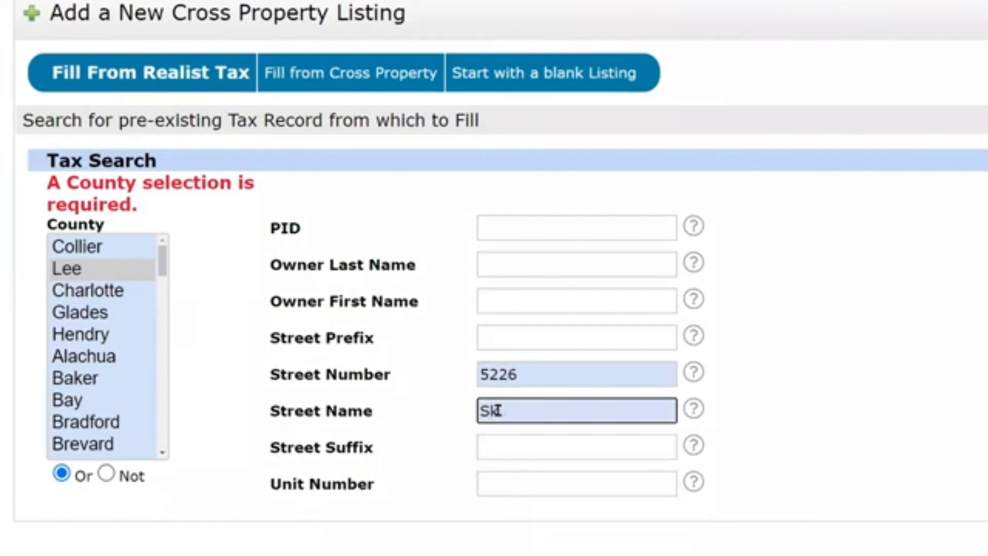
{"action": "left_click", "coordinate": [536, 488]}
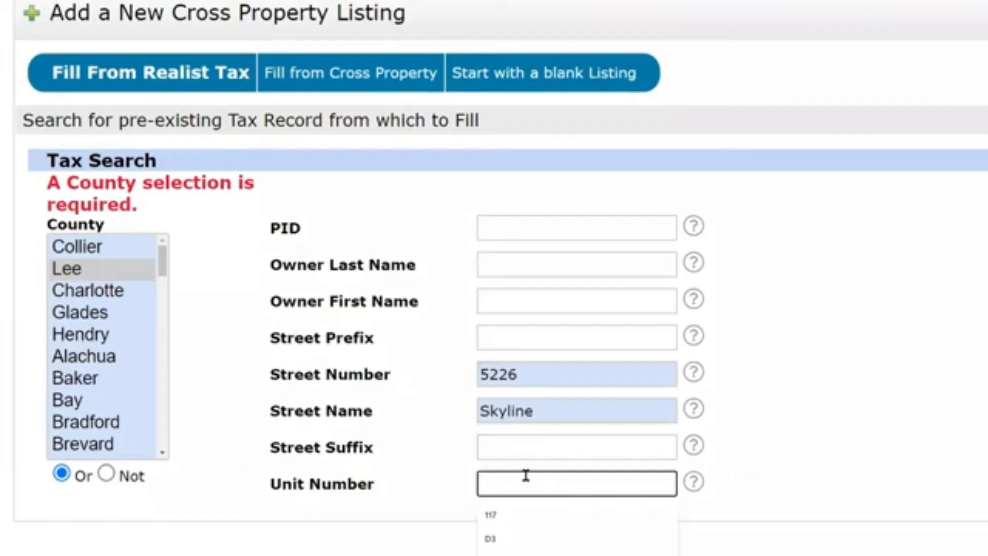
{"action": "left_click", "coordinate": [804, 458]}
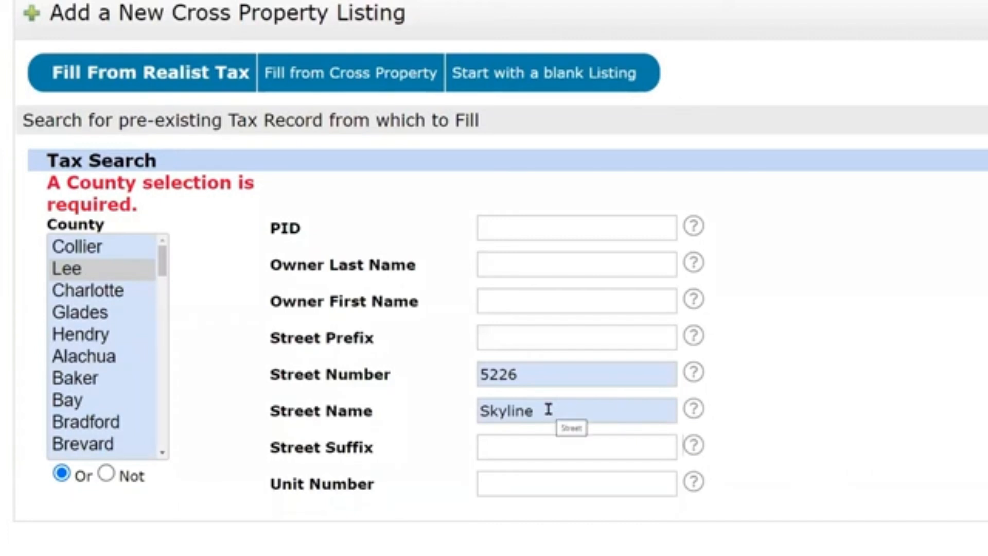
{"action": "left_click", "coordinate": [511, 486]}
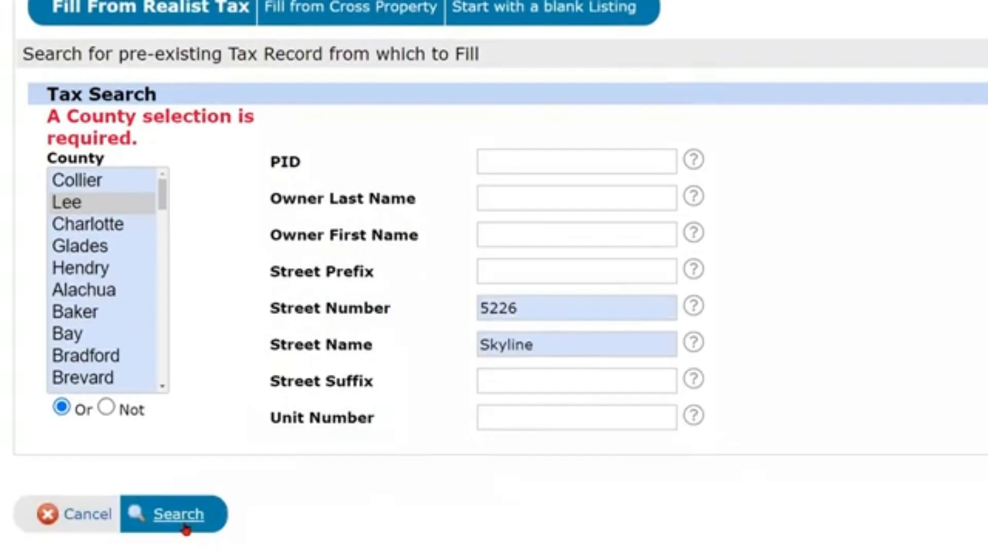
{"action": "left_click", "coordinate": [186, 555]}
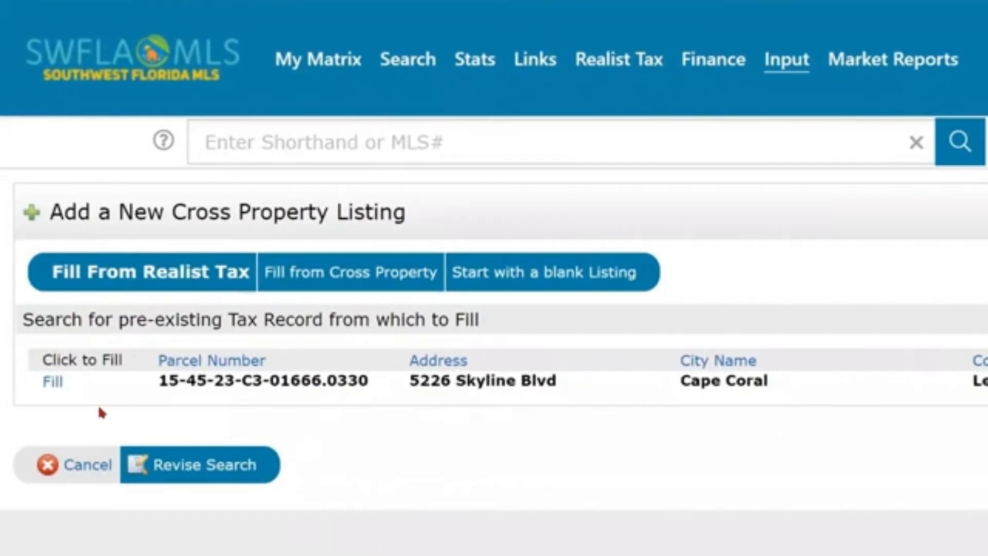
{"action": "left_click", "coordinate": [52, 384]}
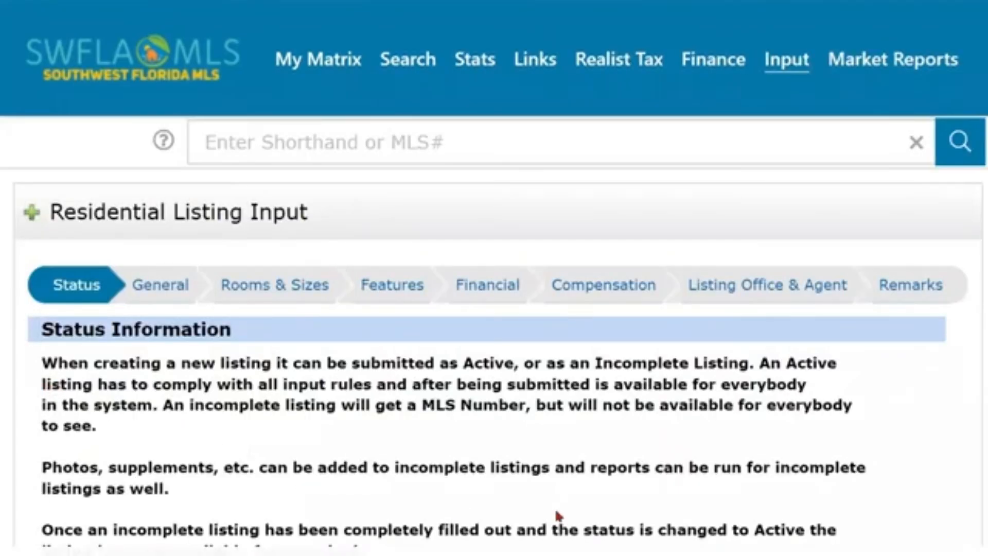
{"action": "scroll", "coordinate": [558, 515], "scroll_direction": "down", "scroll_amount": 3}
{"action": "scroll", "coordinate": [557, 513], "scroll_direction": "down", "scroll_amount": 1}
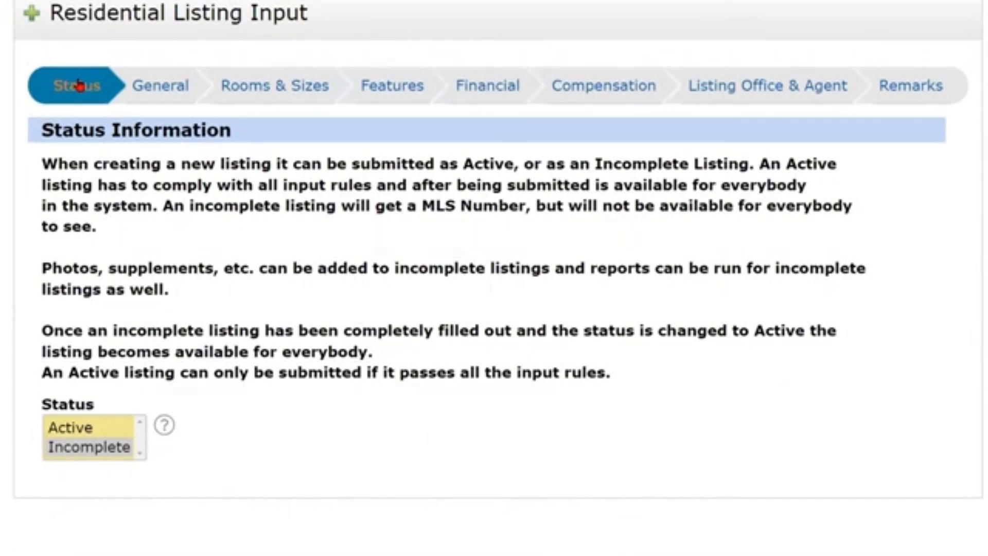
{"action": "left_click", "coordinate": [149, 88]}
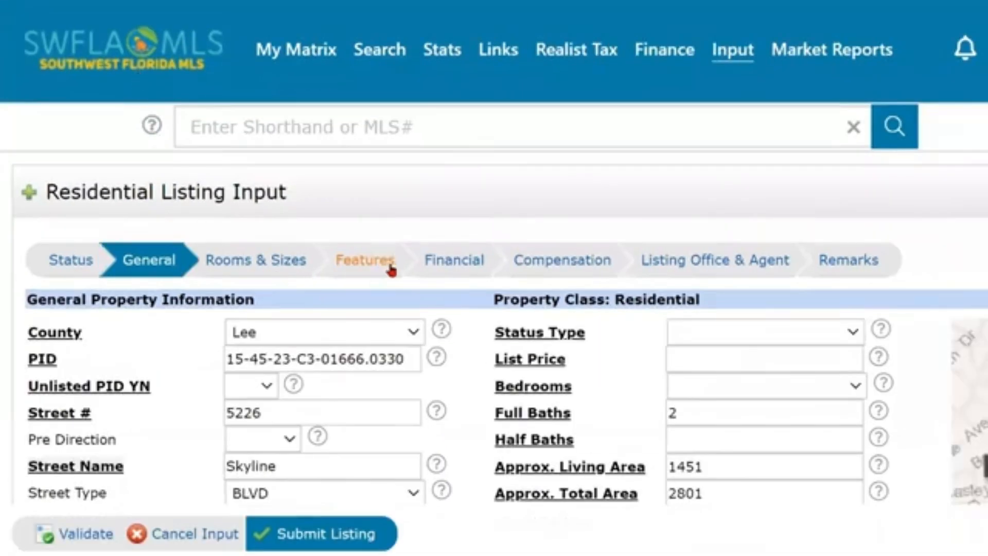
Review pre-filled General fields: 2801 total area, zoning R1-W, GEO Area CC21, subdivision C3.
{"action": "scroll", "coordinate": [442, 344], "scroll_direction": "down", "scroll_amount": 3}
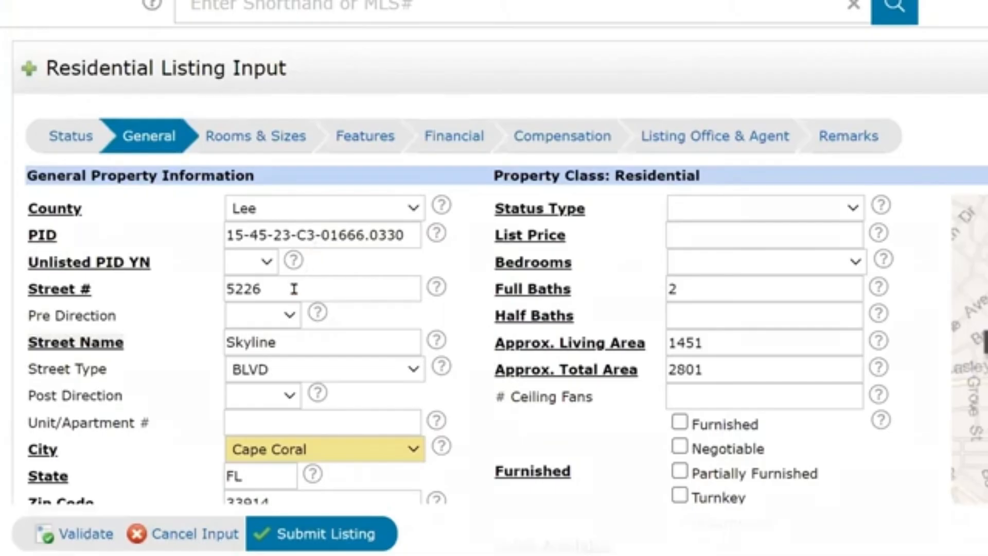
{"action": "scroll", "coordinate": [280, 260], "scroll_direction": "down", "scroll_amount": 3}
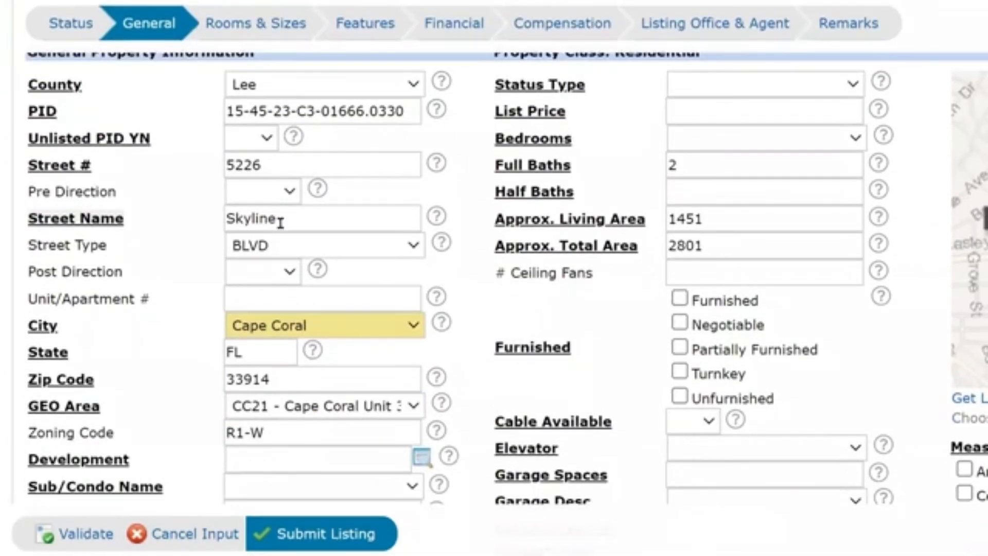
{"action": "key", "text": "ctrl"}
{"action": "key", "text": "ctrl"}
{"action": "scroll", "coordinate": [278, 352], "scroll_direction": "down", "scroll_amount": 2}
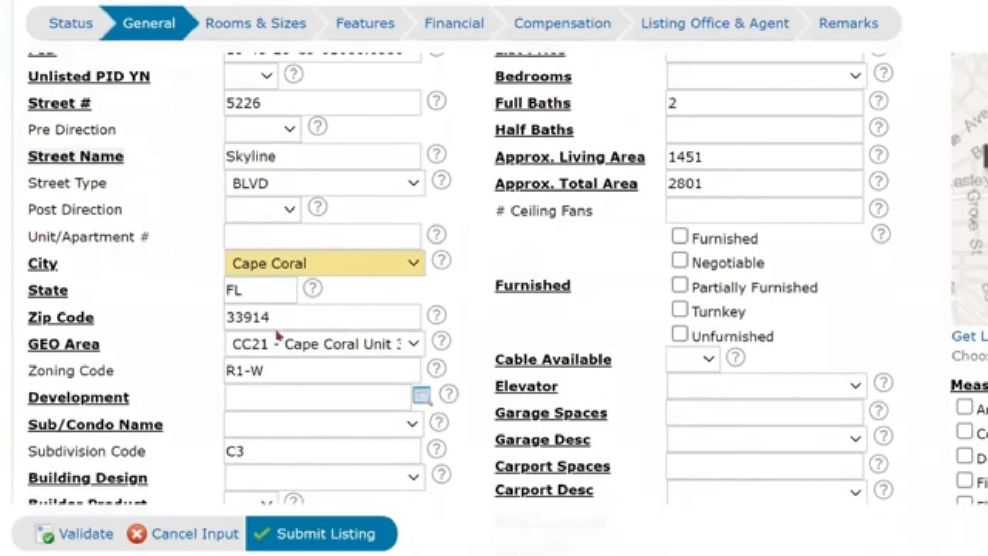
{"action": "scroll", "coordinate": [277, 332], "scroll_direction": "down", "scroll_amount": 2}
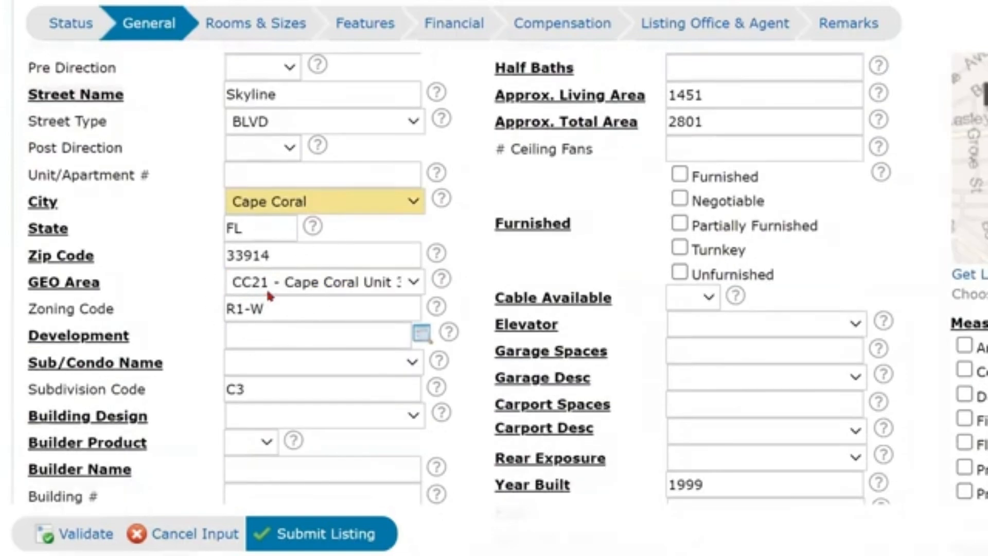
{"action": "key", "text": "ctrl"}
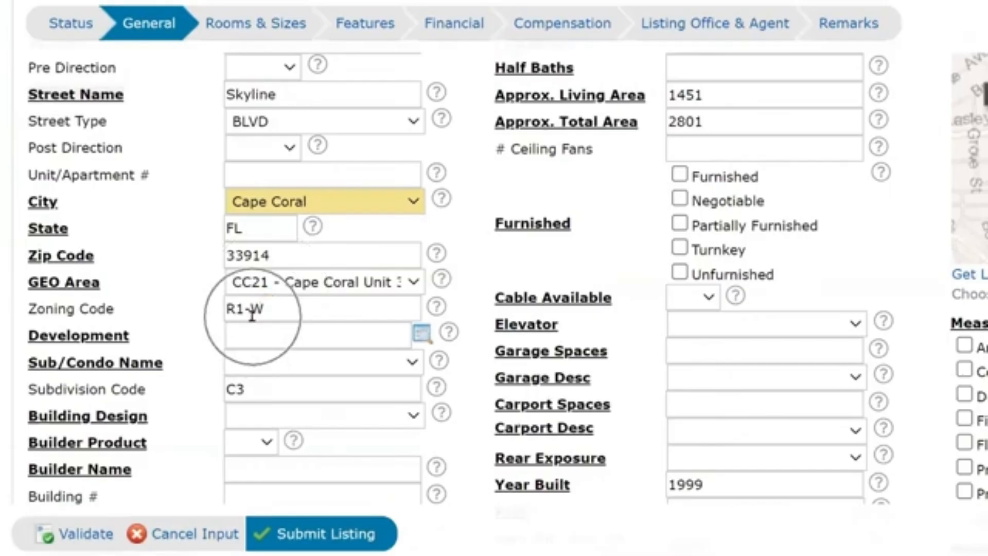
{"action": "scroll", "coordinate": [361, 298], "scroll_direction": "up", "scroll_amount": 4}
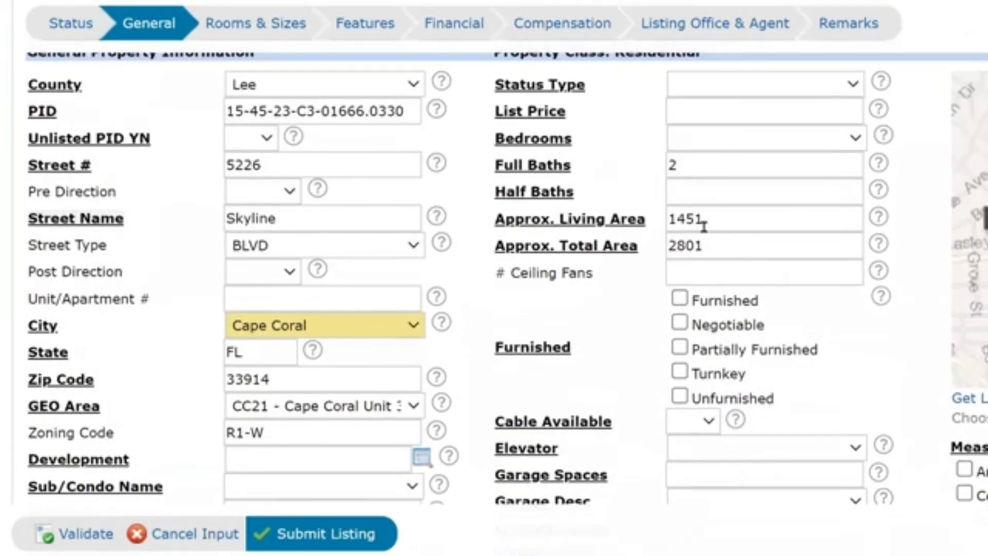
{"action": "key", "text": "ctrl"}
{"action": "key", "text": "ctrl"}
{"action": "key", "text": "ctrl"}
{"action": "scroll", "coordinate": [611, 275], "scroll_direction": "up", "scroll_amount": 2}
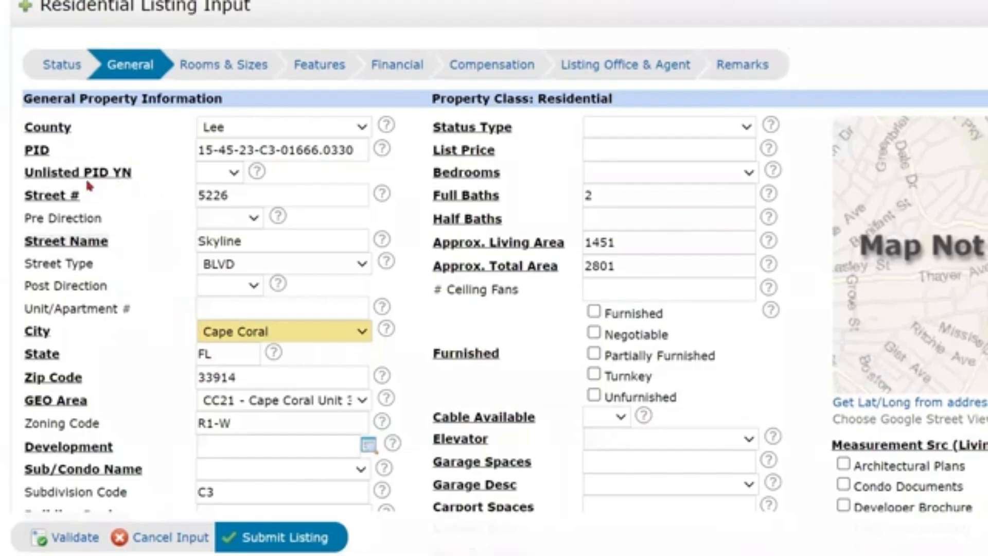
Set Unlisted PID YN to No and leave Pre and Post Direction blank.
{"action": "left_click", "coordinate": [232, 179]}
{"action": "left_click", "coordinate": [215, 218]}
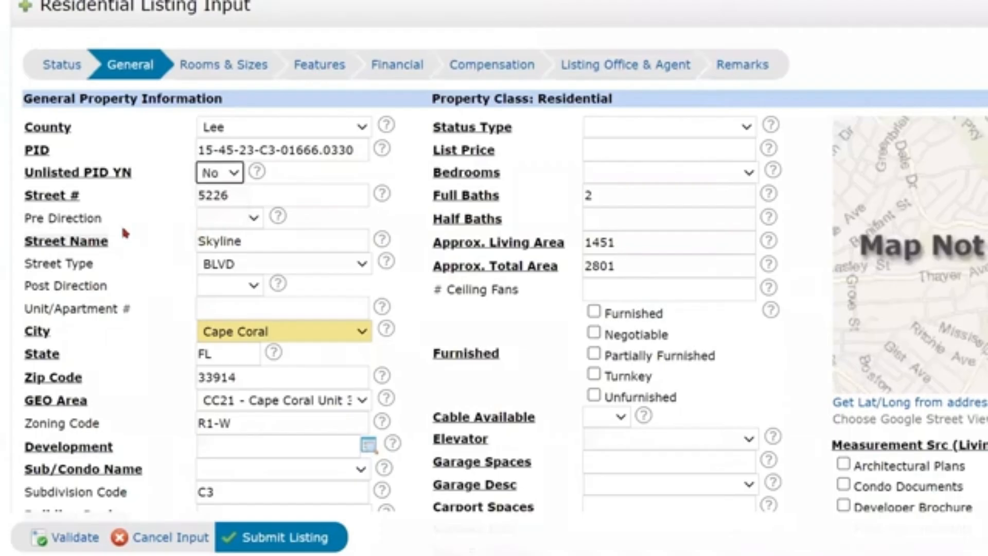
{"action": "left_click", "coordinate": [243, 221]}
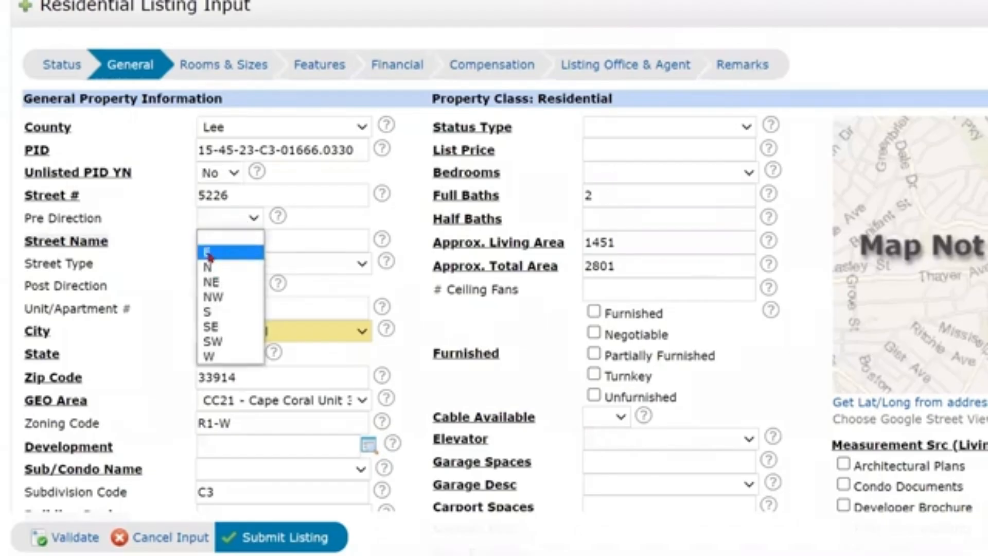
{"action": "left_click", "coordinate": [169, 221]}
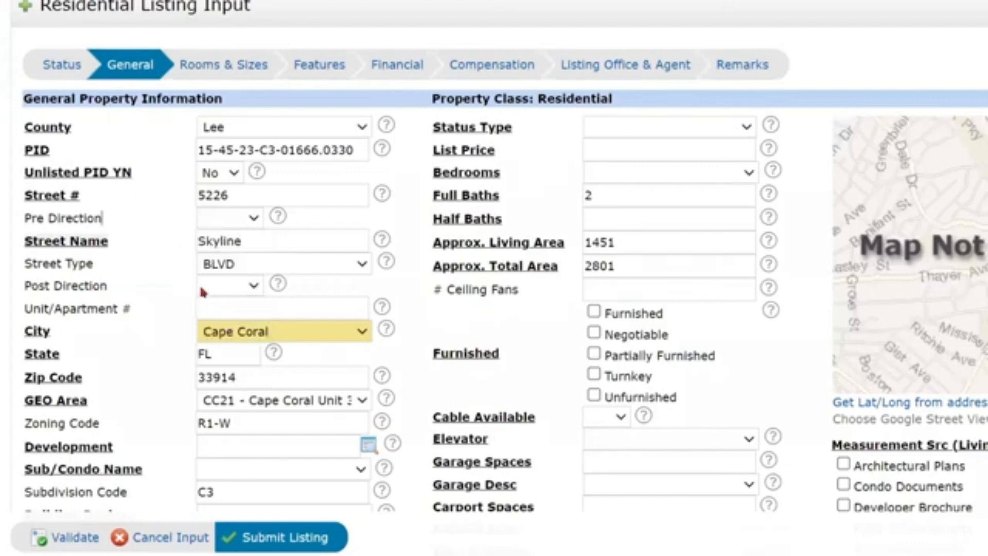
{"action": "scroll", "coordinate": [204, 276], "scroll_direction": "down", "scroll_amount": 1}
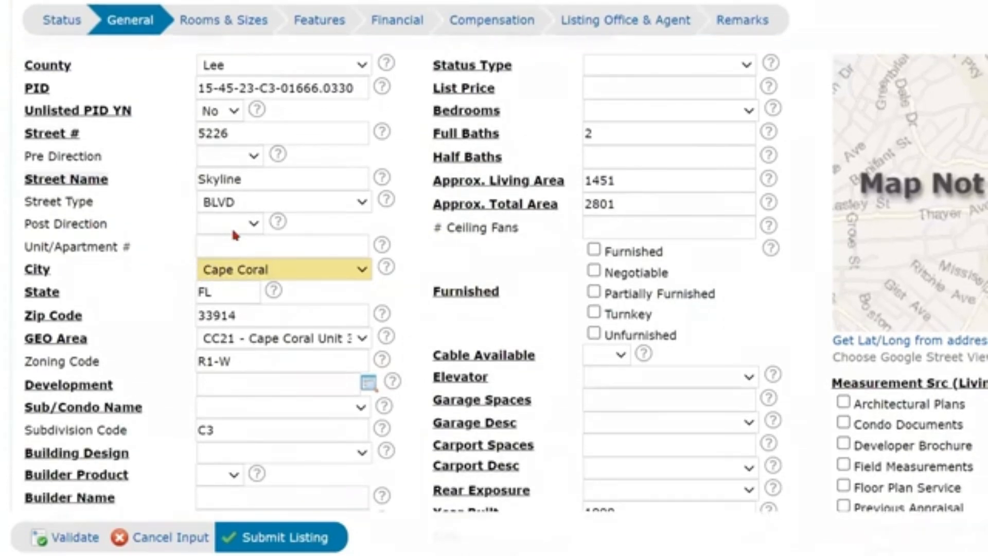
{"action": "left_click", "coordinate": [235, 230]}
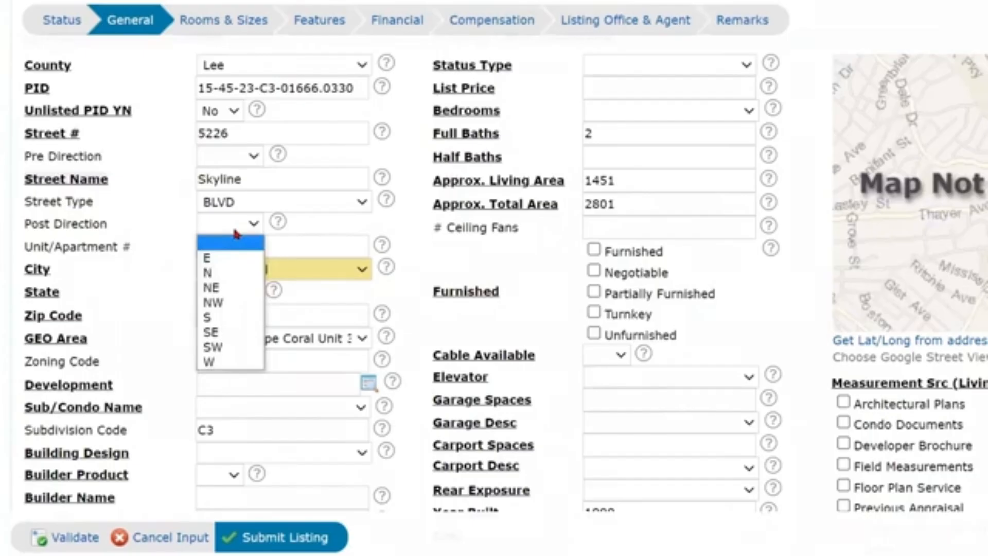
{"action": "left_click", "coordinate": [234, 237]}
Skip Unit/Apartment # and confirm Development and Sub/Condo Name read EAST BAYSHORE.
{"action": "scroll", "coordinate": [230, 227], "scroll_direction": "down", "scroll_amount": 1}
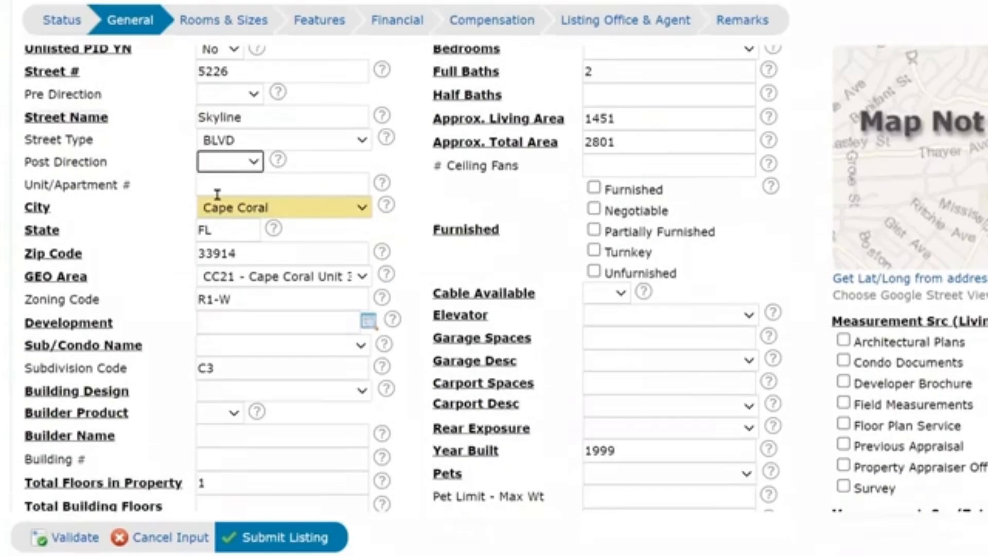
{"action": "left_click", "coordinate": [216, 186]}
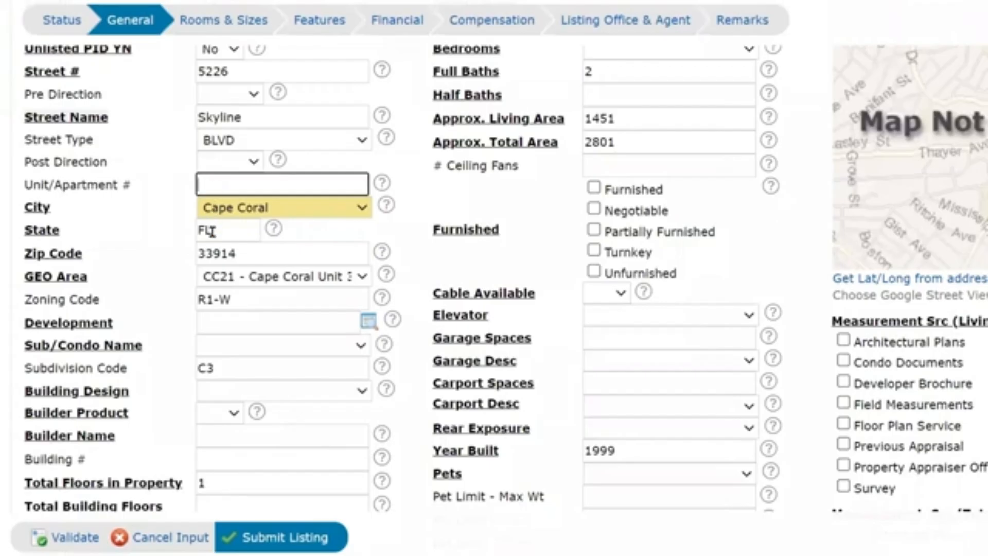
{"action": "scroll", "coordinate": [208, 231], "scroll_direction": "down", "scroll_amount": 1}
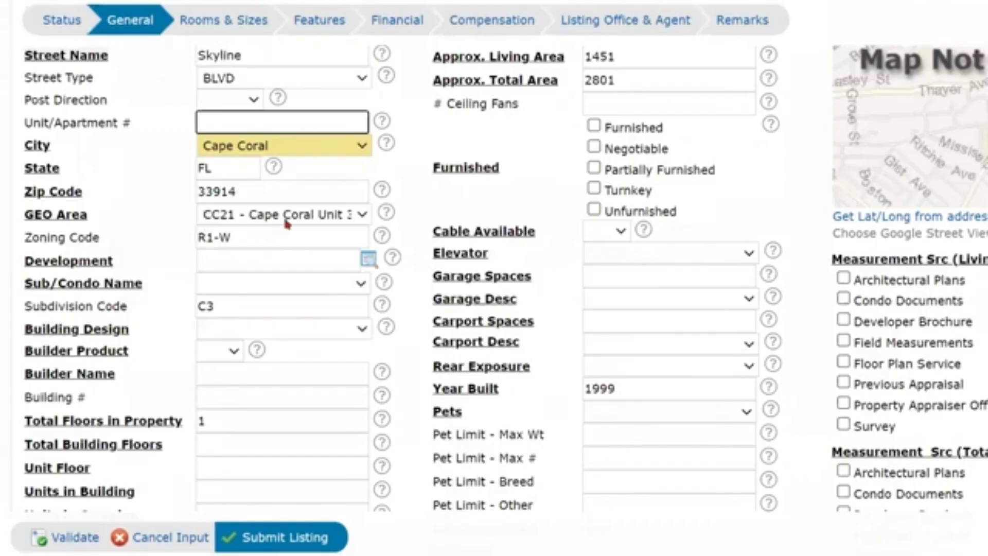
{"action": "scroll", "coordinate": [294, 237], "scroll_direction": "down", "scroll_amount": 1}
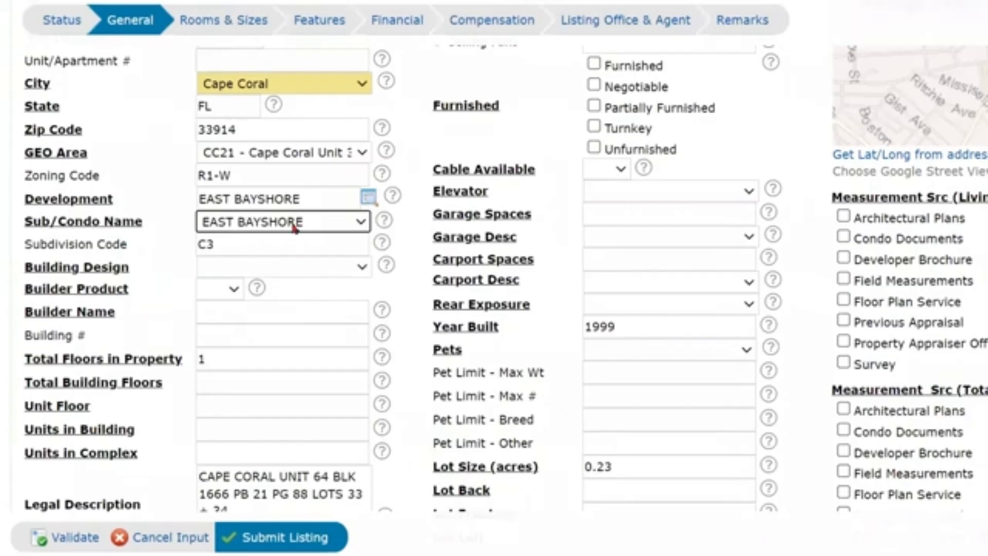
{"action": "left_click", "coordinate": [293, 267]}
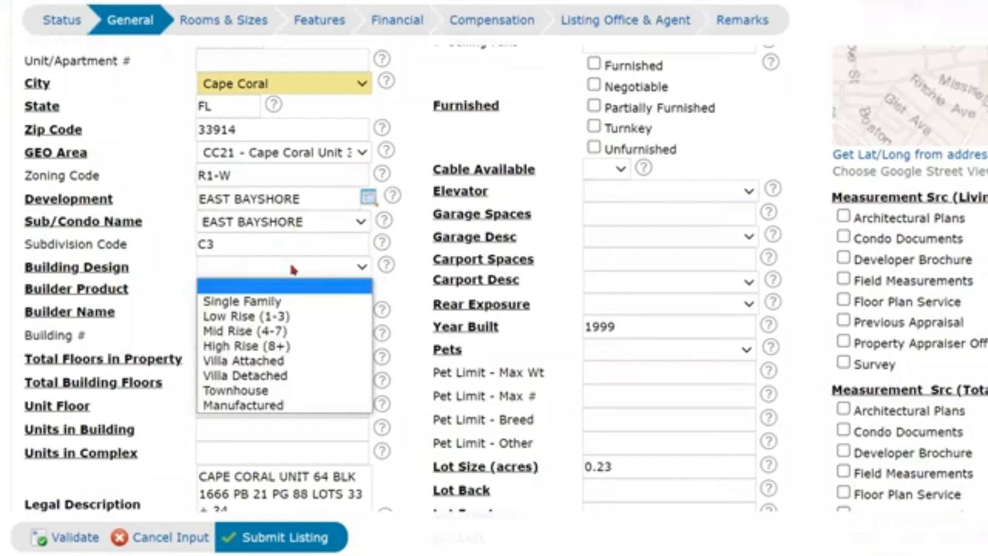
Set Building Design to Single Family and Builder Product to No.
{"action": "left_click", "coordinate": [276, 301]}
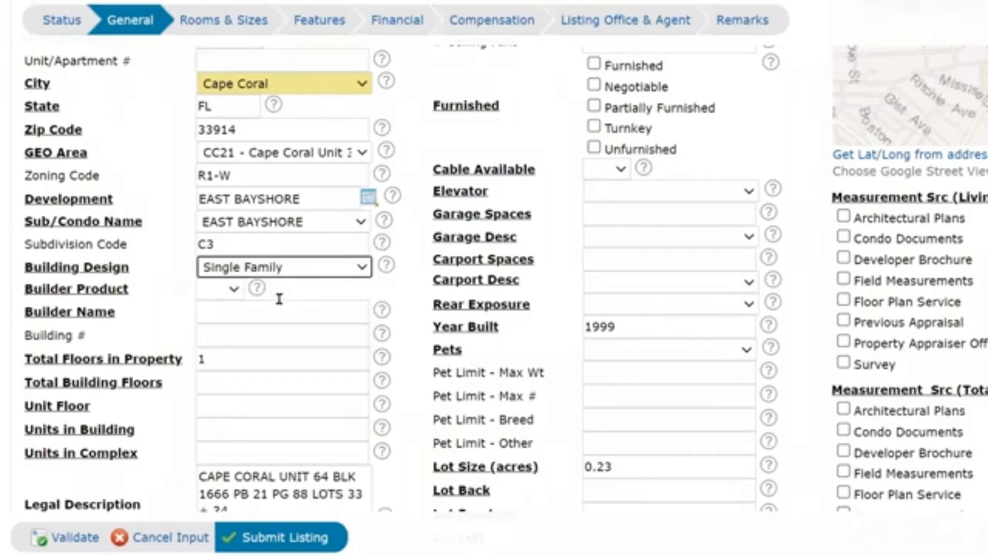
{"action": "scroll", "coordinate": [281, 298], "scroll_direction": "up", "scroll_amount": 1}
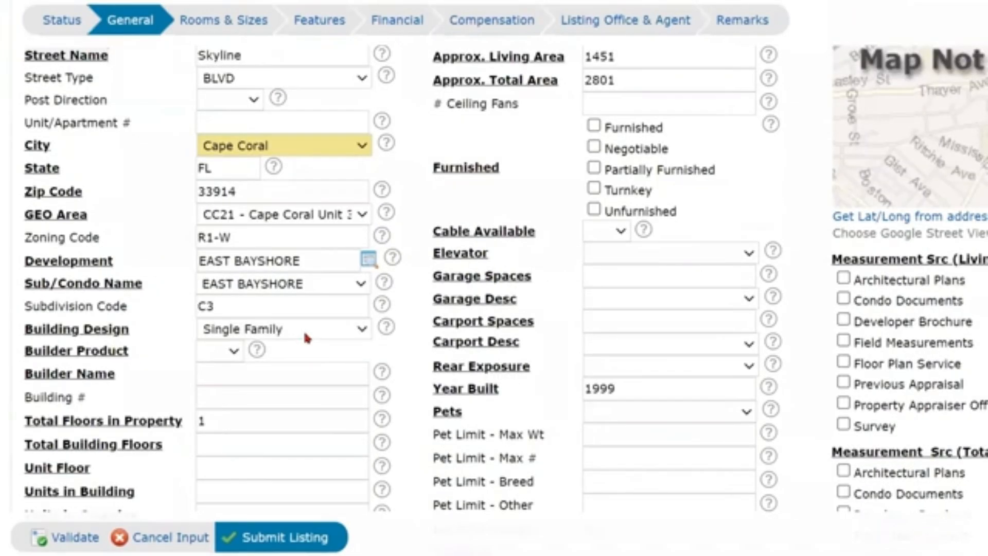
{"action": "left_click", "coordinate": [303, 330]}
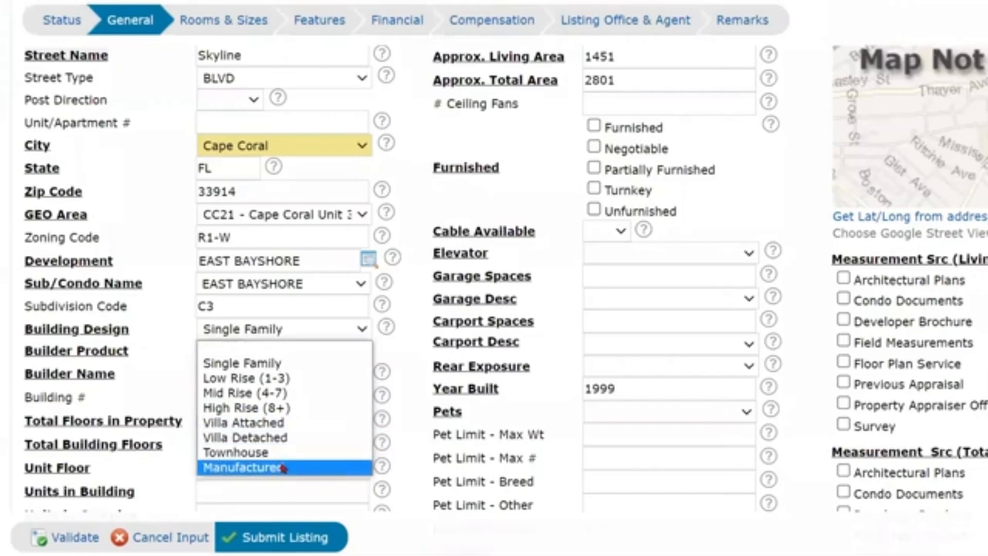
{"action": "left_click", "coordinate": [313, 333]}
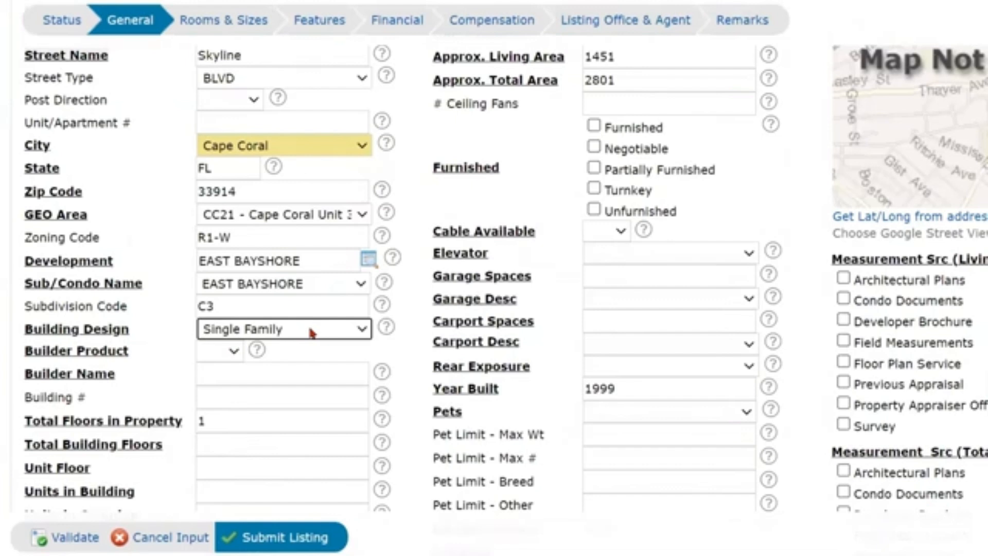
{"action": "left_click", "coordinate": [236, 353]}
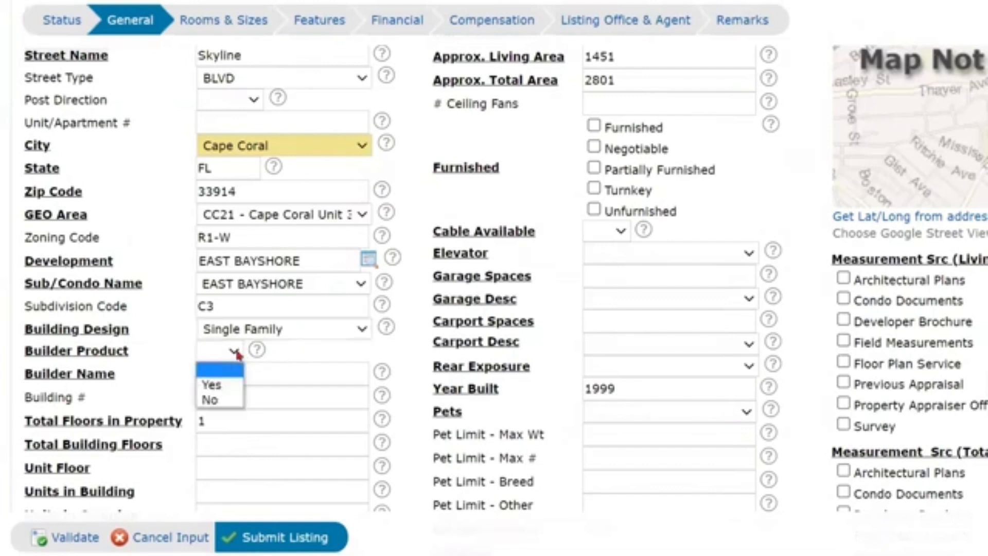
{"action": "left_click", "coordinate": [224, 401]}
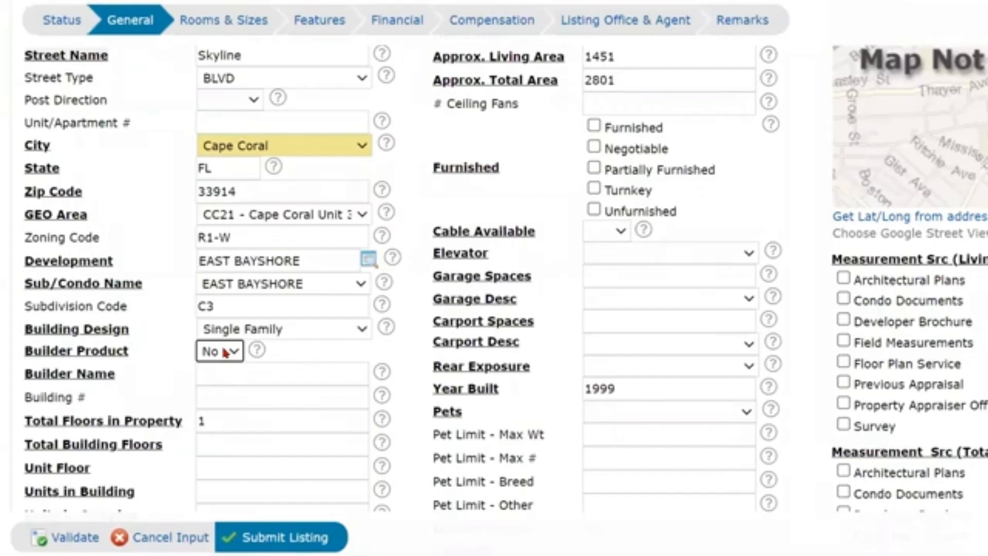
{"action": "left_click", "coordinate": [227, 374]}
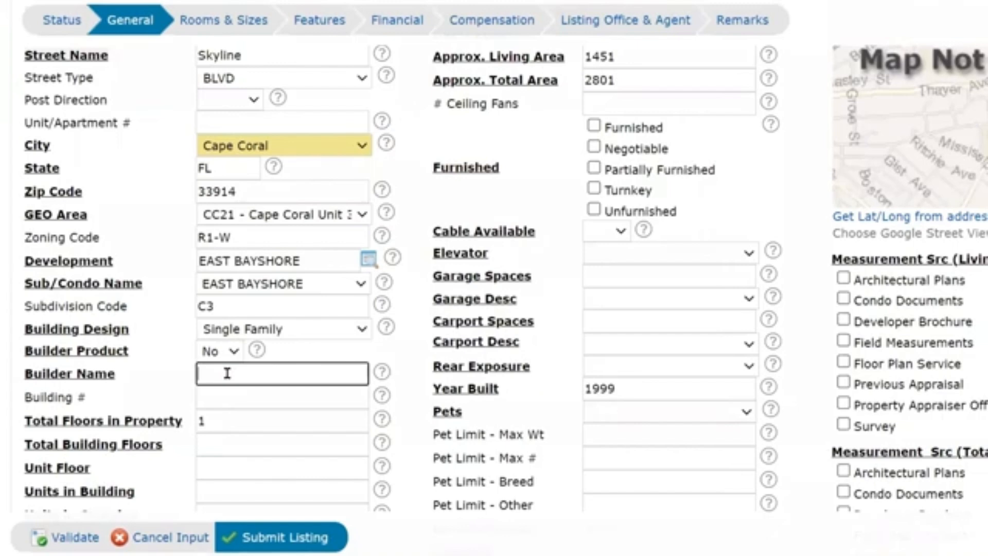
Enter 1 in the Total Building Floors field.
{"action": "scroll", "coordinate": [231, 364], "scroll_direction": "down", "scroll_amount": 3}
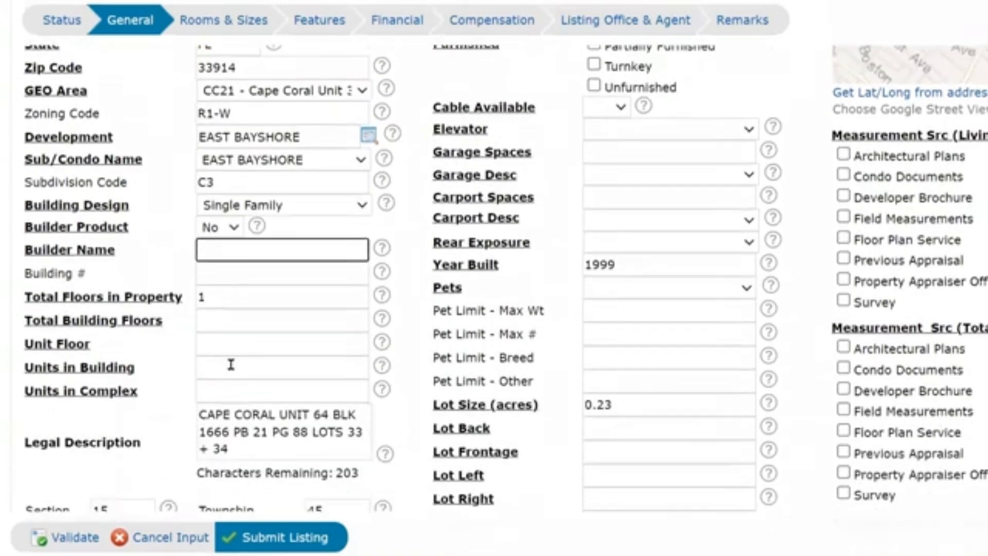
{"action": "left_click", "coordinate": [212, 269]}
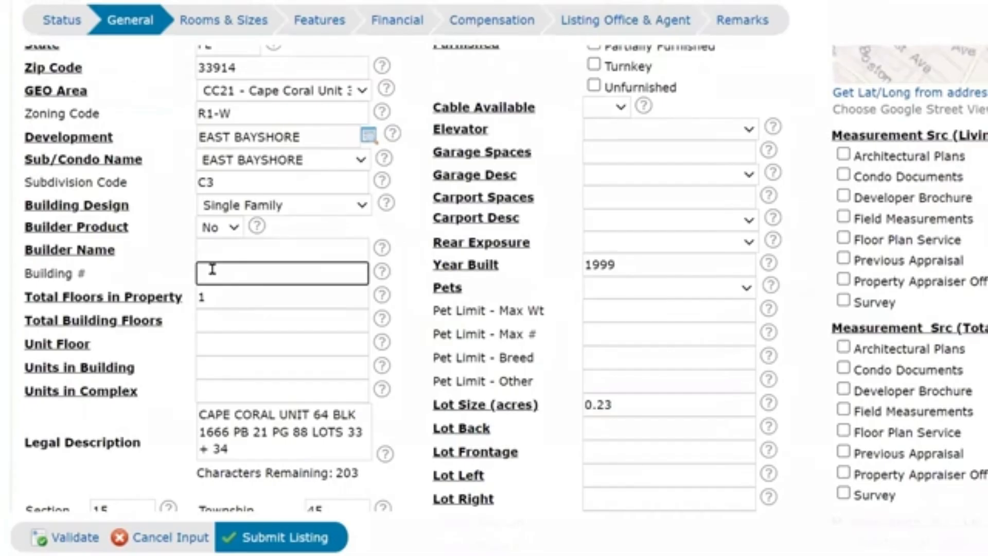
{"action": "left_click", "coordinate": [230, 298]}
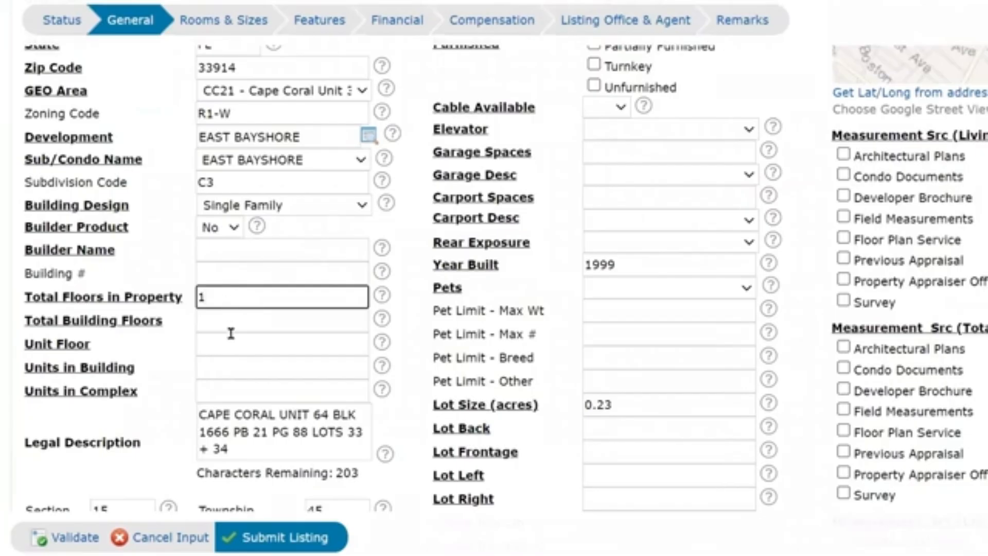
{"action": "left_click", "coordinate": [231, 322]}
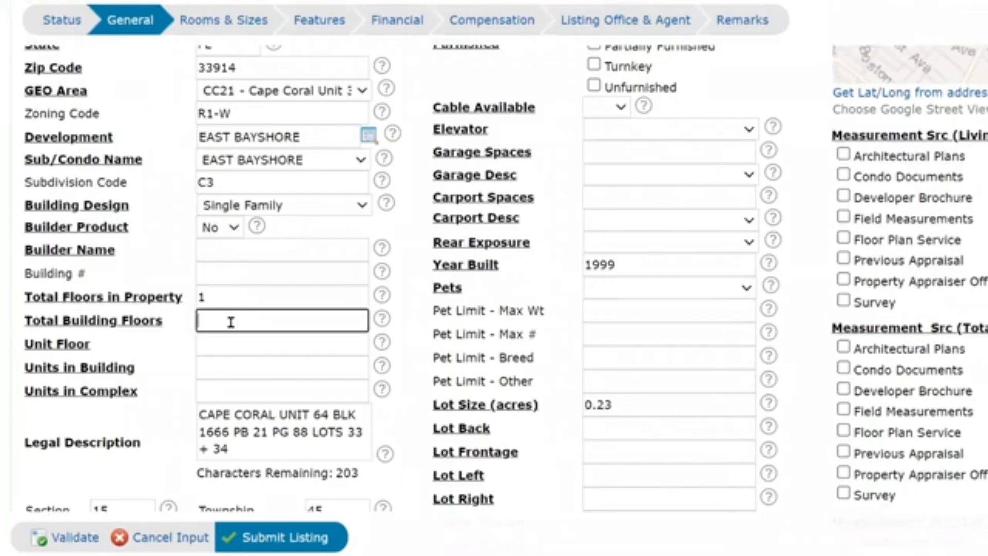
{"action": "type", "text": "1"}
Set Unit Floor to 0, and Units in Building and Units in Complex to 1 each.
{"action": "left_click", "coordinate": [216, 294]}
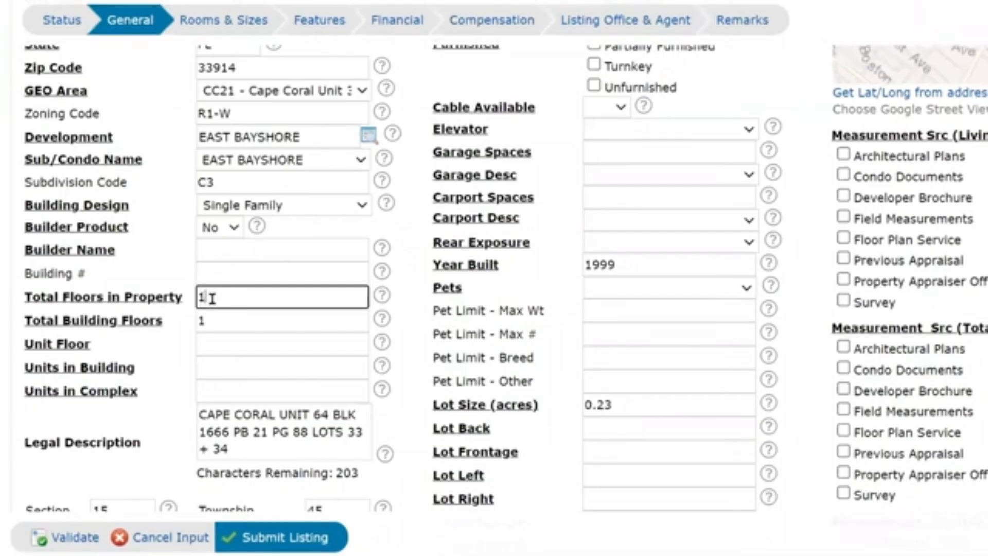
{"action": "left_click", "coordinate": [213, 349]}
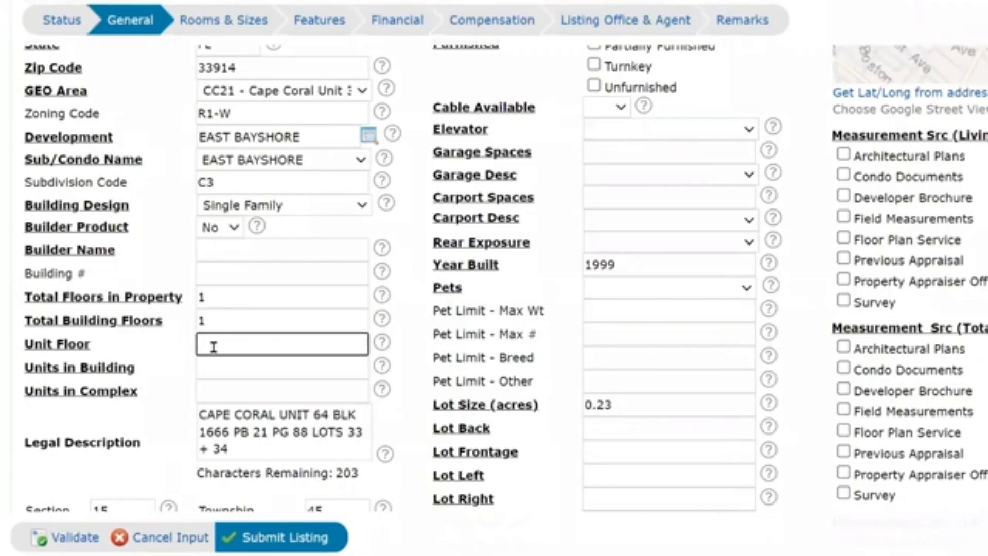
{"action": "type", "text": "0"}
{"action": "left_click", "coordinate": [214, 369]}
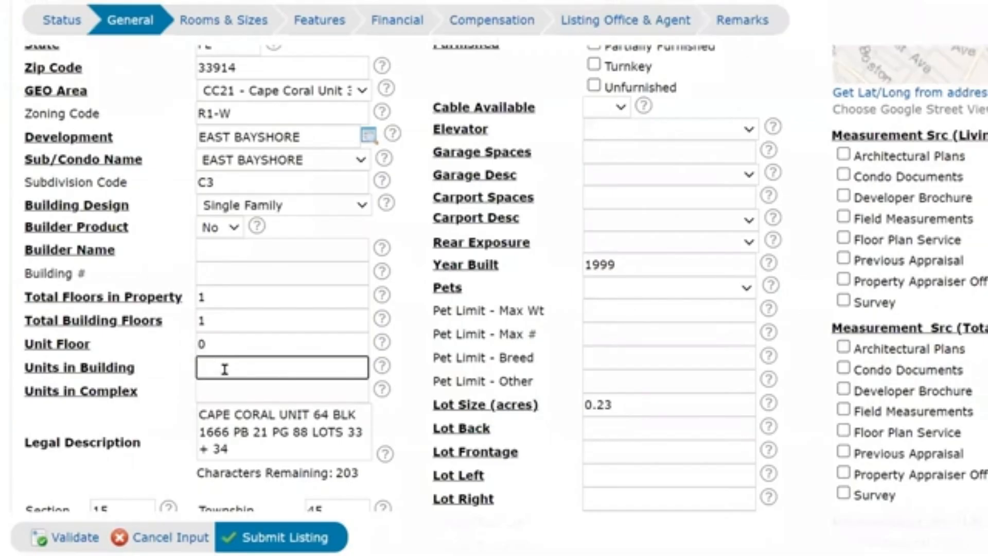
{"action": "type", "text": "1"}
{"action": "left_click", "coordinate": [226, 391]}
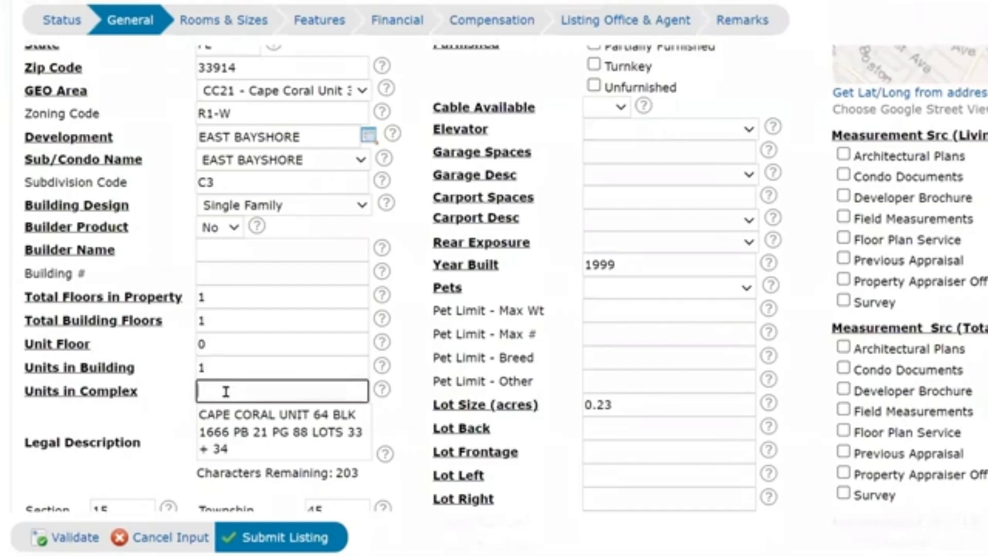
{"action": "type", "text": "1"}
{"action": "left_click", "coordinate": [151, 410]}
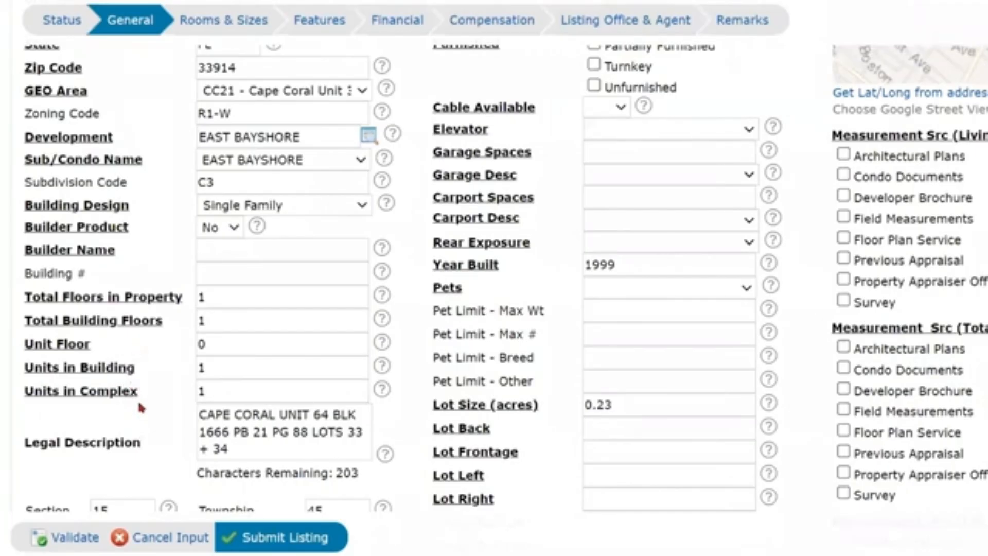
{"action": "scroll", "coordinate": [146, 394], "scroll_direction": "down", "scroll_amount": 2}
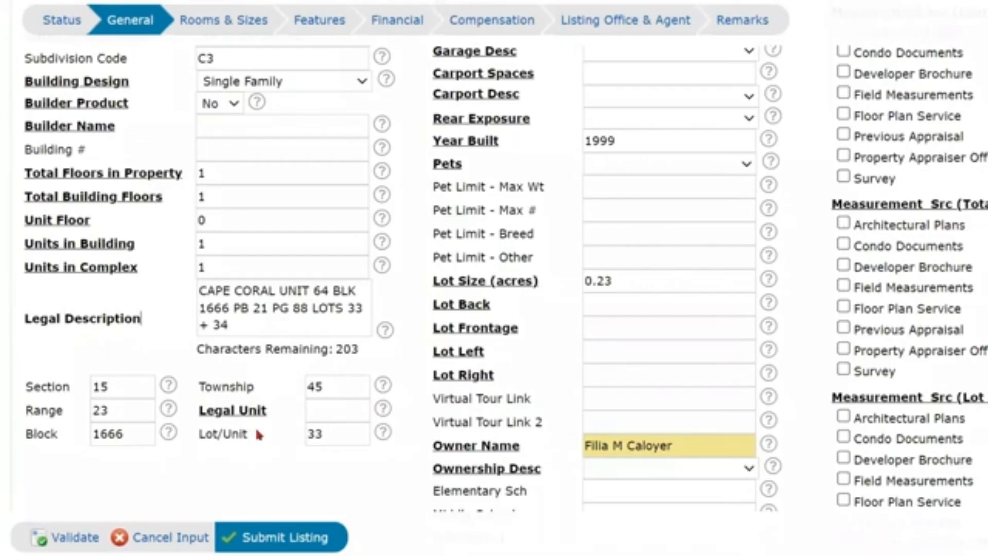
Enter 0 in the Legal Unit field and scroll back to the top of the form.
{"action": "left_click", "coordinate": [316, 409]}
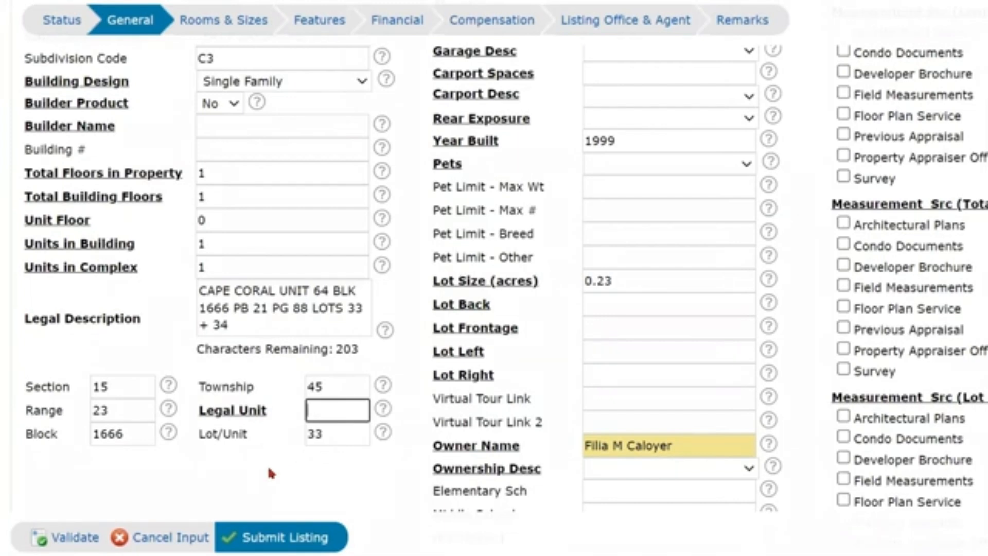
{"action": "type", "text": "0"}
{"action": "left_click", "coordinate": [287, 471]}
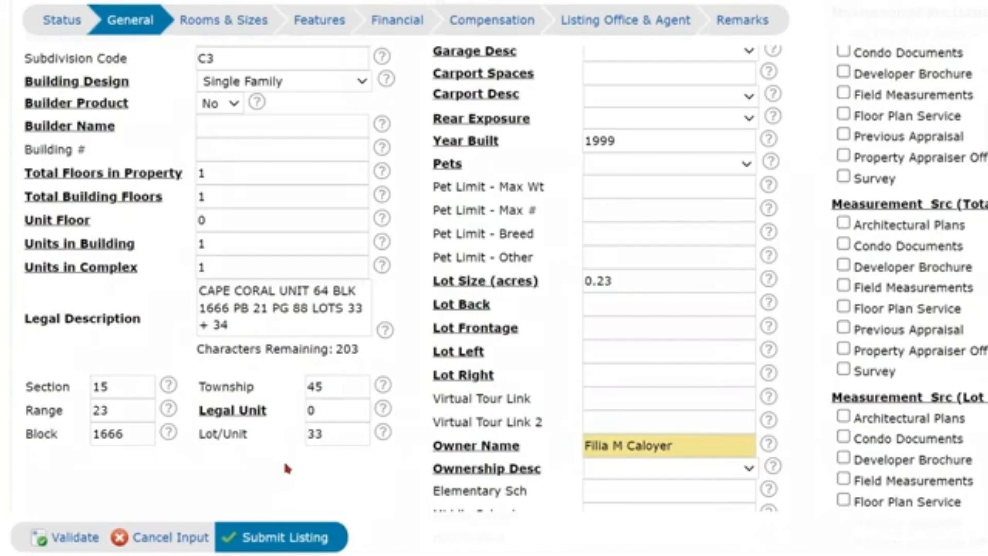
{"action": "scroll", "coordinate": [346, 404], "scroll_direction": "up", "scroll_amount": 1}
{"action": "scroll", "coordinate": [346, 404], "scroll_direction": "up", "scroll_amount": 8}
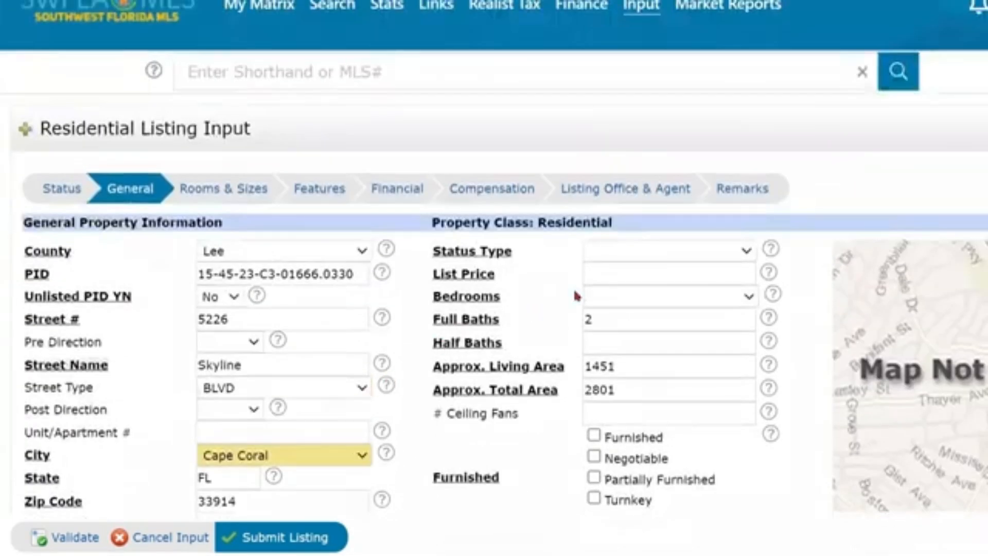
Choose Resale Property from the Status Type dropdown.
{"action": "left_click", "coordinate": [668, 253]}
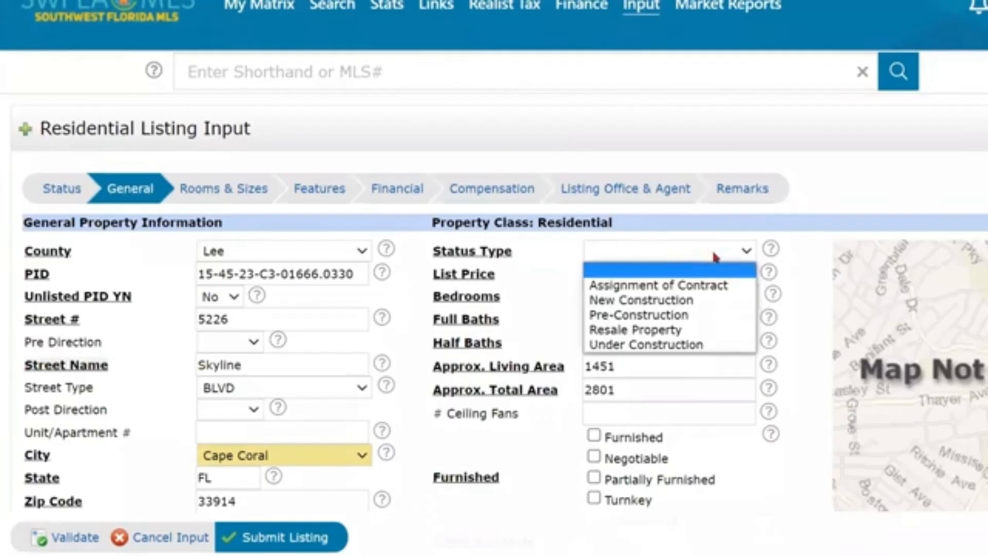
{"action": "scroll", "coordinate": [716, 257], "scroll_direction": "down", "scroll_amount": 1}
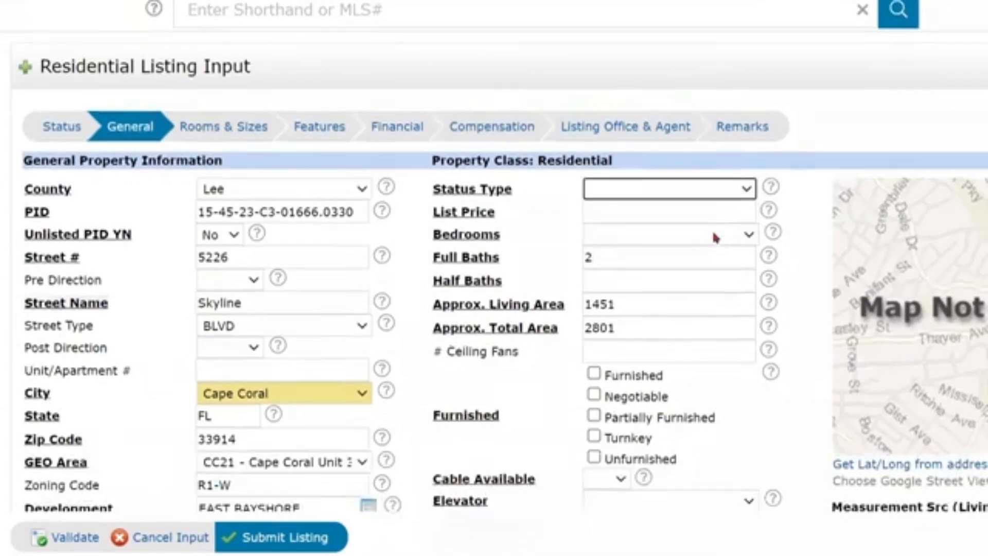
{"action": "left_click", "coordinate": [721, 194]}
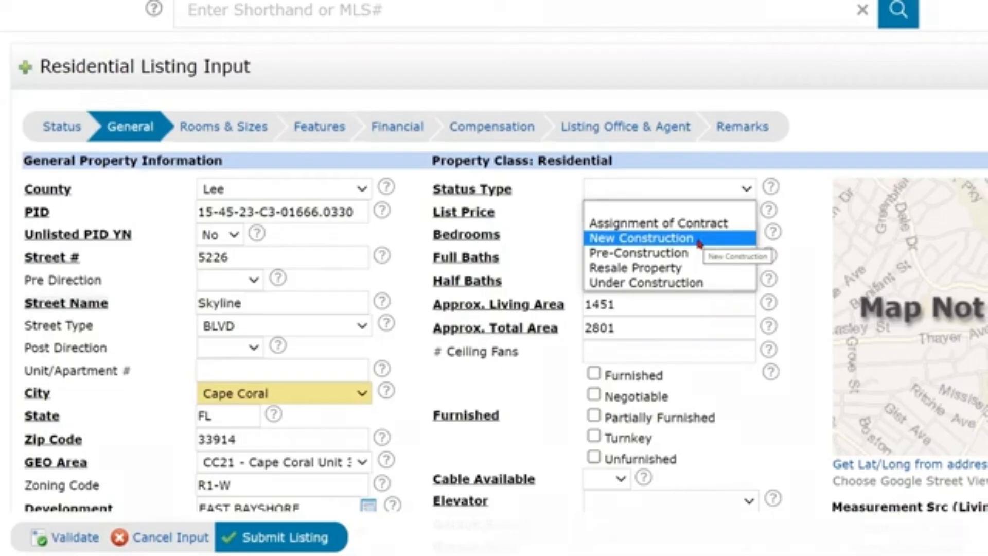
{"action": "left_click", "coordinate": [688, 273]}
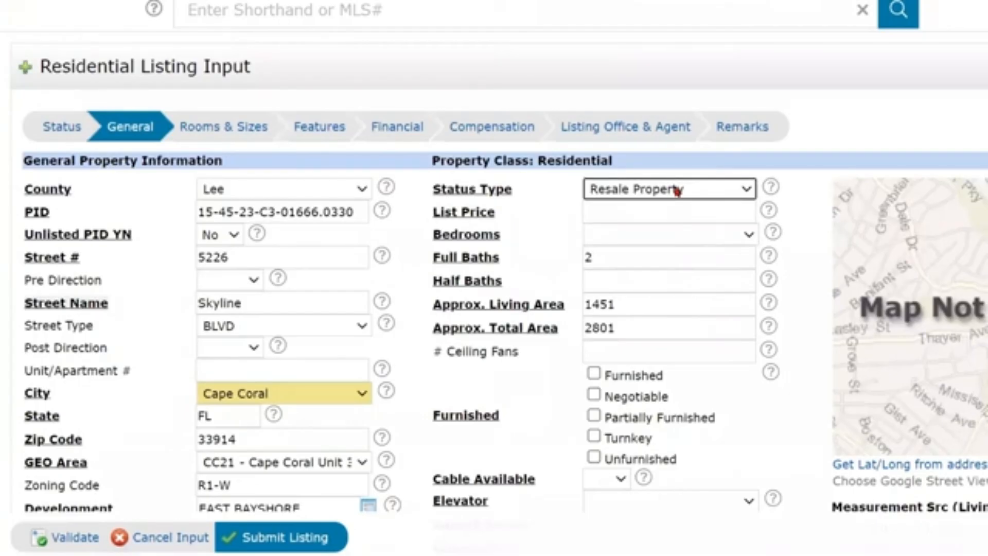
{"action": "left_click", "coordinate": [625, 212]}
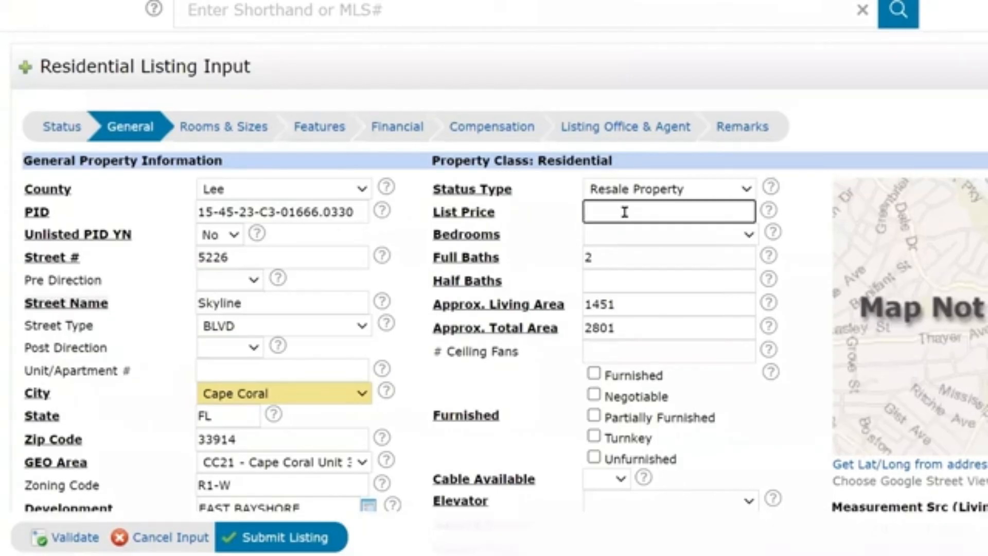
Enter a 699900 list price, choose 3 Bed for bedrooms, and set Half Baths to 0.
{"action": "type", "text": "699900"}
{"action": "left_click", "coordinate": [670, 236]}
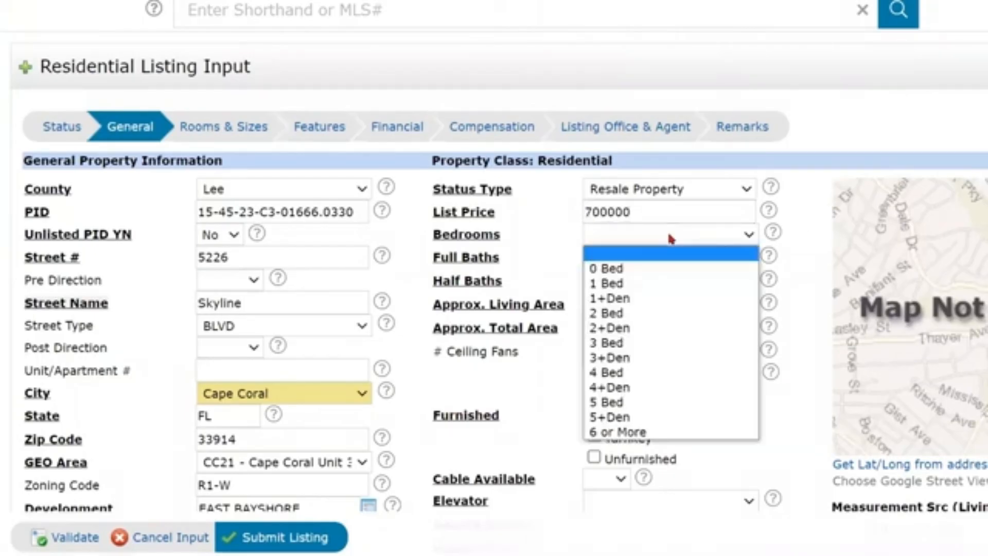
{"action": "left_click", "coordinate": [655, 343]}
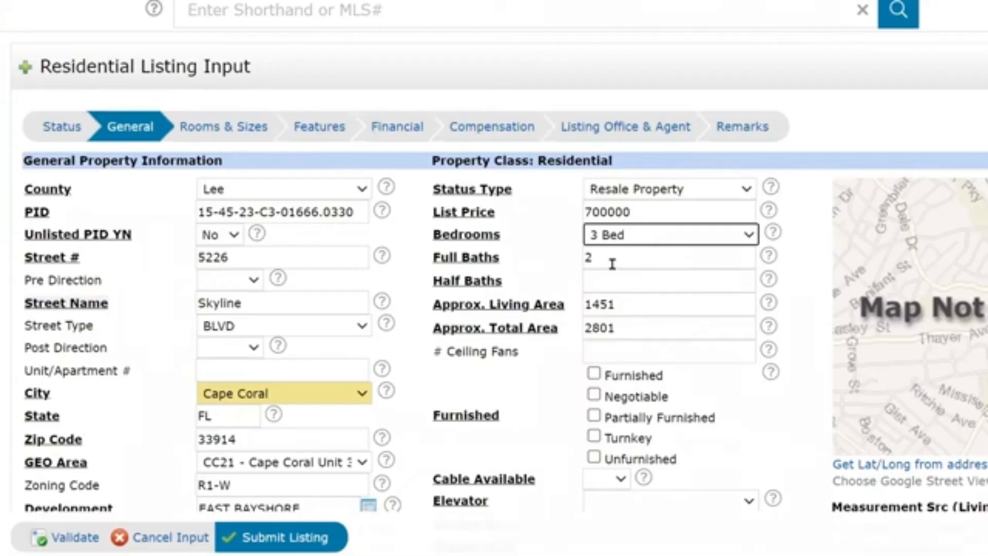
{"action": "left_click", "coordinate": [601, 283]}
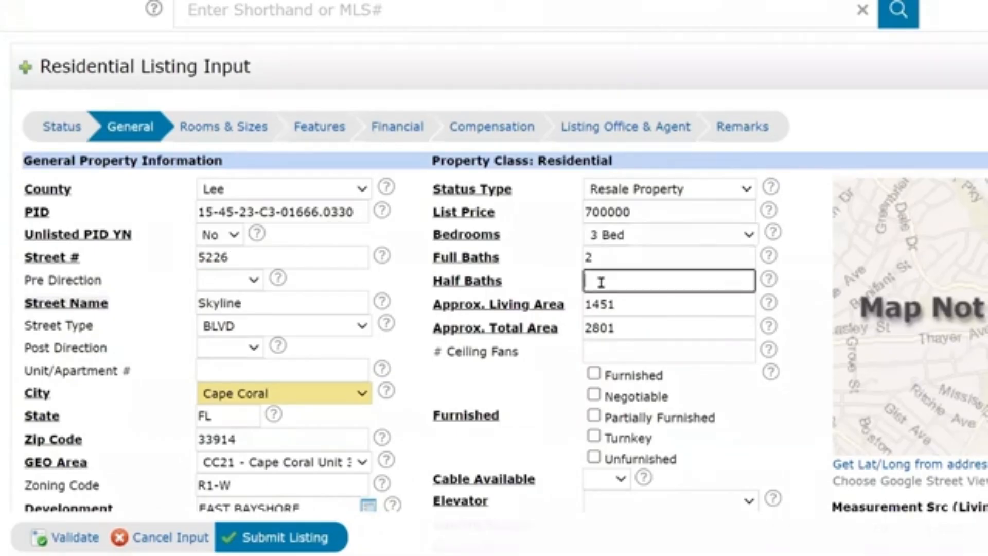
{"action": "type", "text": "0"}
{"action": "left_click", "coordinate": [629, 309]}
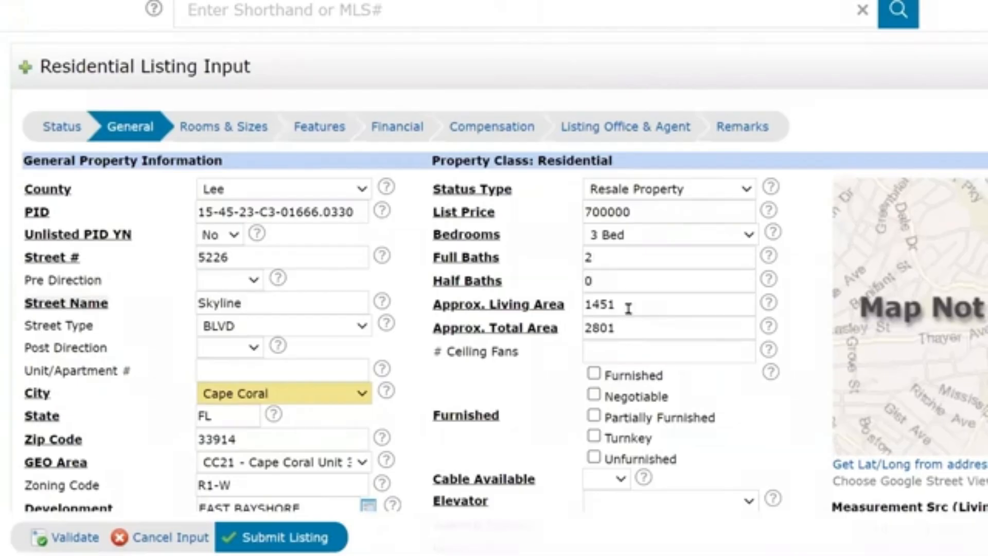
{"action": "scroll", "coordinate": [629, 307], "scroll_direction": "down", "scroll_amount": 1}
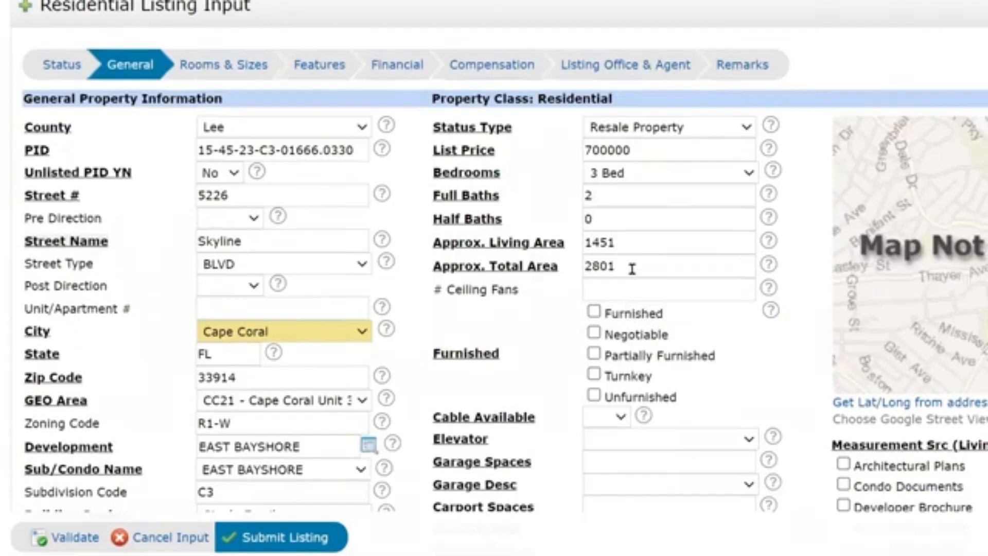
{"action": "scroll", "coordinate": [632, 269], "scroll_direction": "down", "scroll_amount": 1}
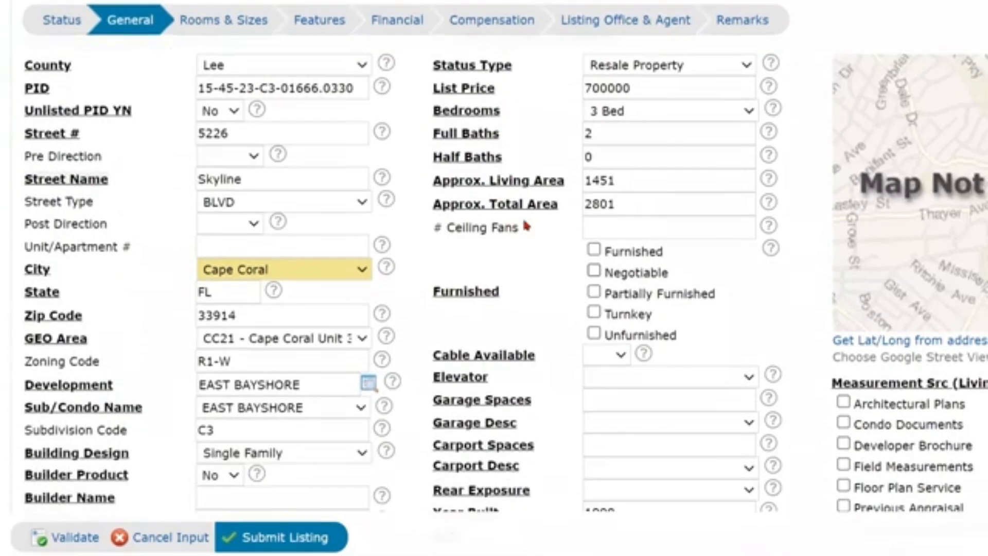
Enter 3 in # Ceiling Fans and mark the home Unfurnished.
{"action": "left_click", "coordinate": [628, 225]}
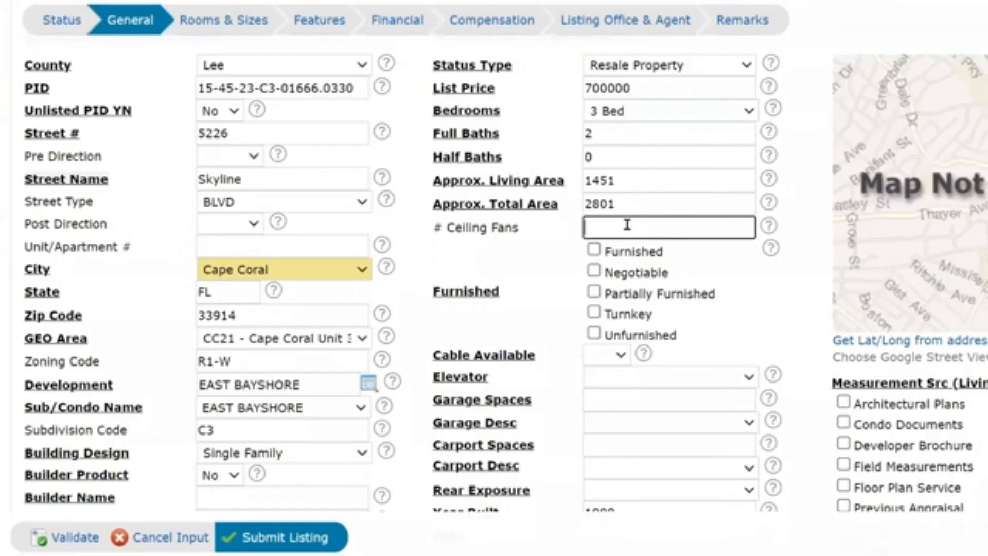
{"action": "type", "text": "3"}
{"action": "left_click", "coordinate": [595, 334]}
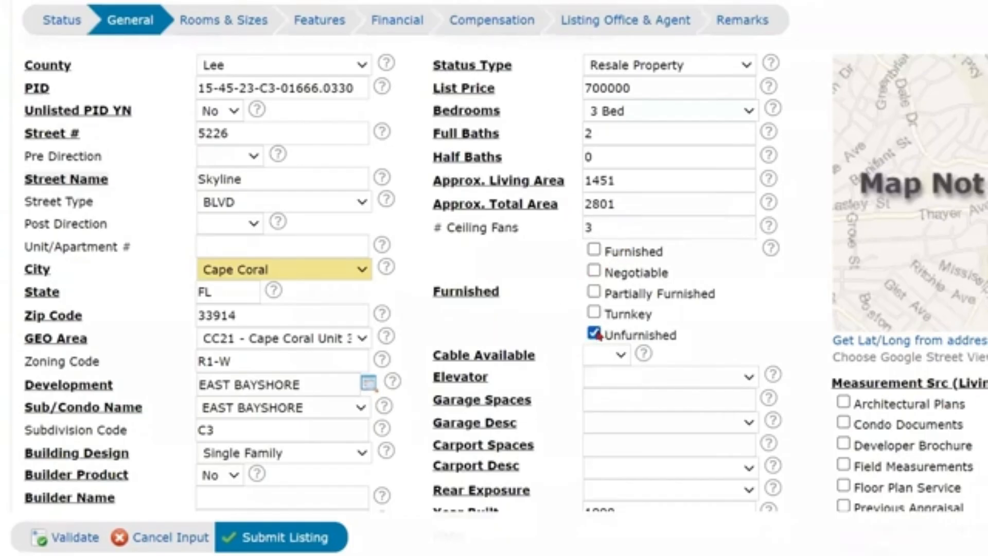
Set Cable Available to Yes and Elevator to None.
{"action": "scroll", "coordinate": [619, 279], "scroll_direction": "down", "scroll_amount": 2}
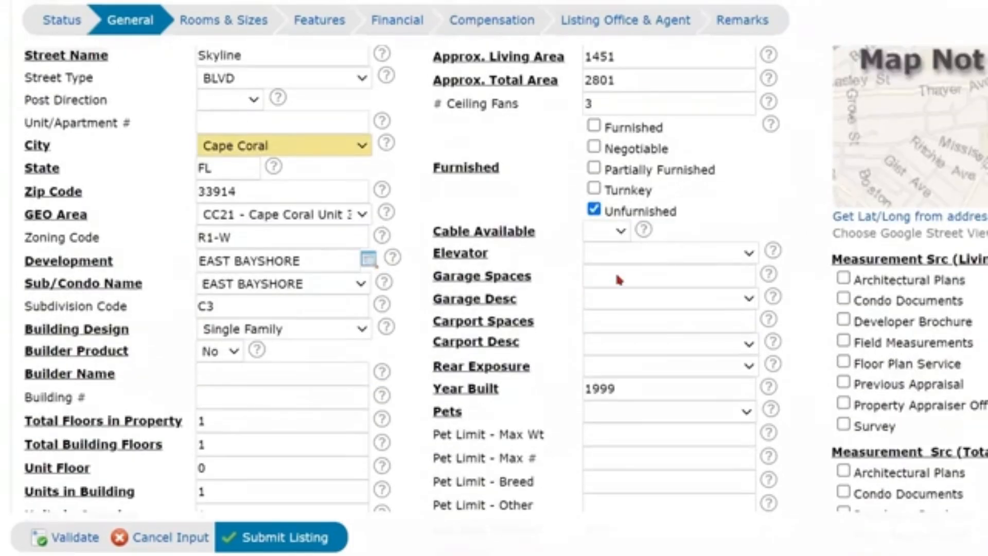
{"action": "left_click", "coordinate": [621, 230]}
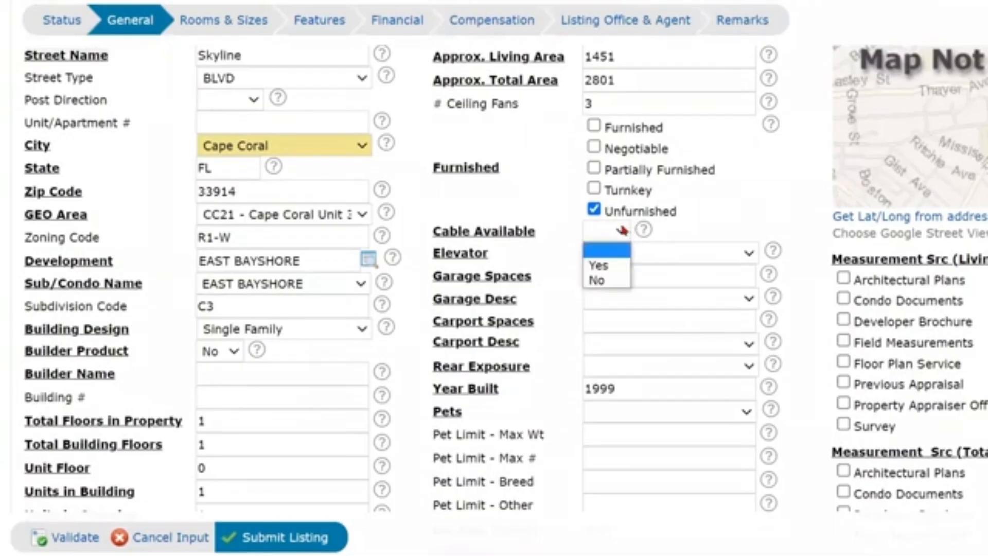
{"action": "left_click", "coordinate": [611, 267]}
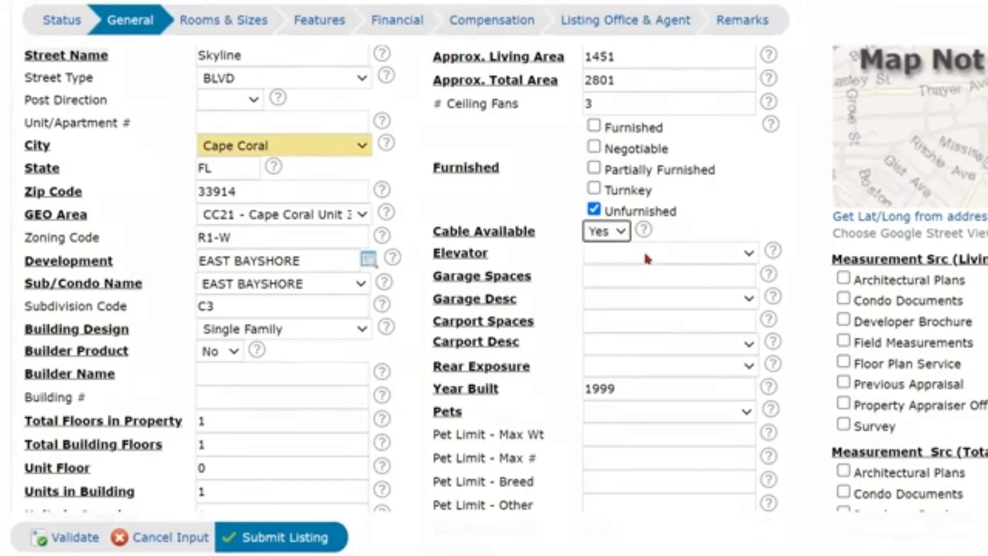
{"action": "left_click", "coordinate": [680, 254]}
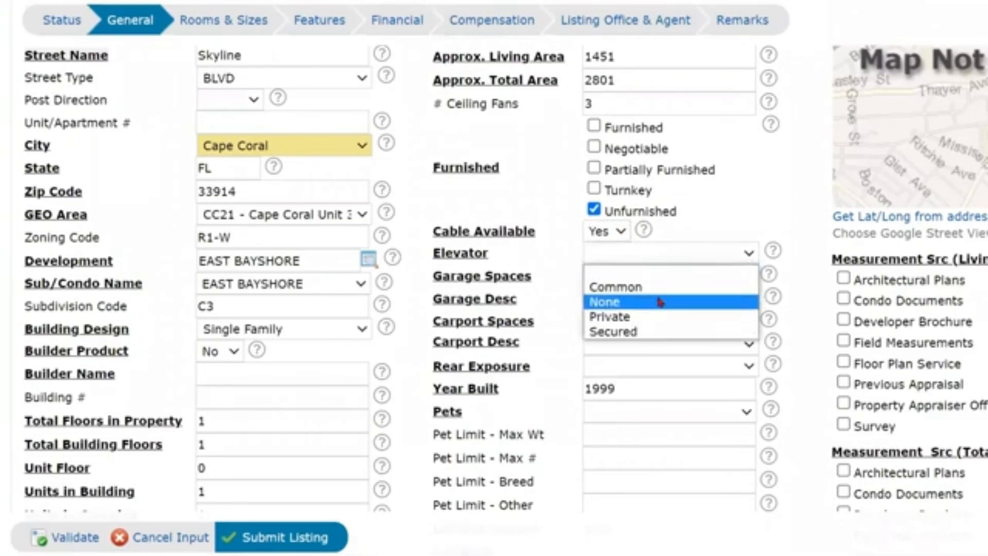
{"action": "left_click", "coordinate": [660, 302]}
{"action": "left_click", "coordinate": [663, 275]}
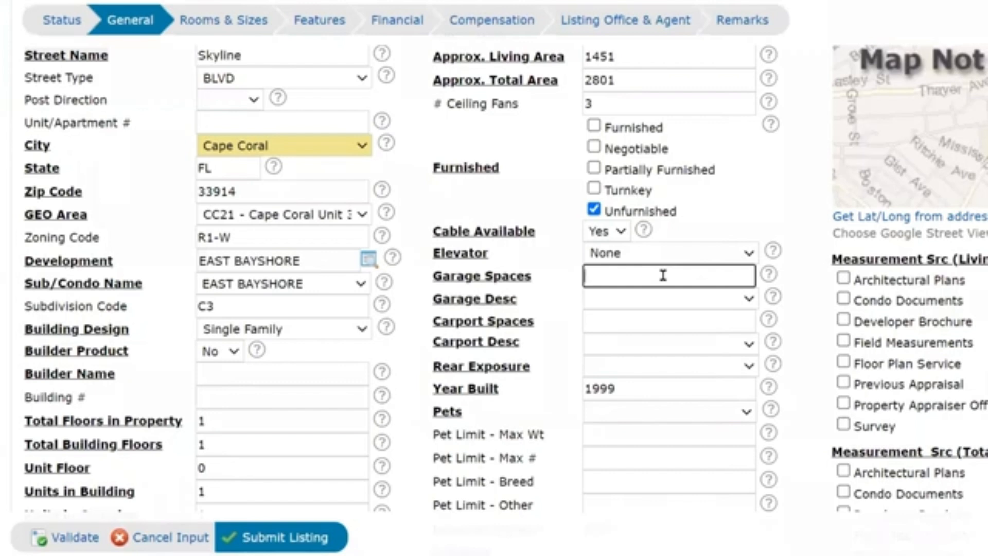
Enter 2 Attached garage spaces and 0 carport spaces, leaving Carport Desc blank.
{"action": "type", "text": "2"}
{"action": "left_click", "coordinate": [647, 301]}
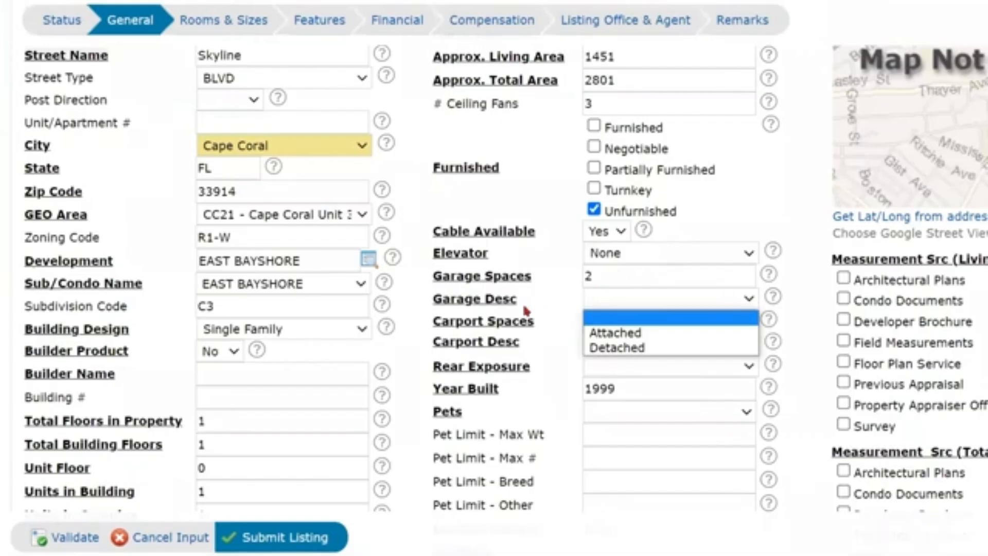
{"action": "left_click", "coordinate": [602, 332]}
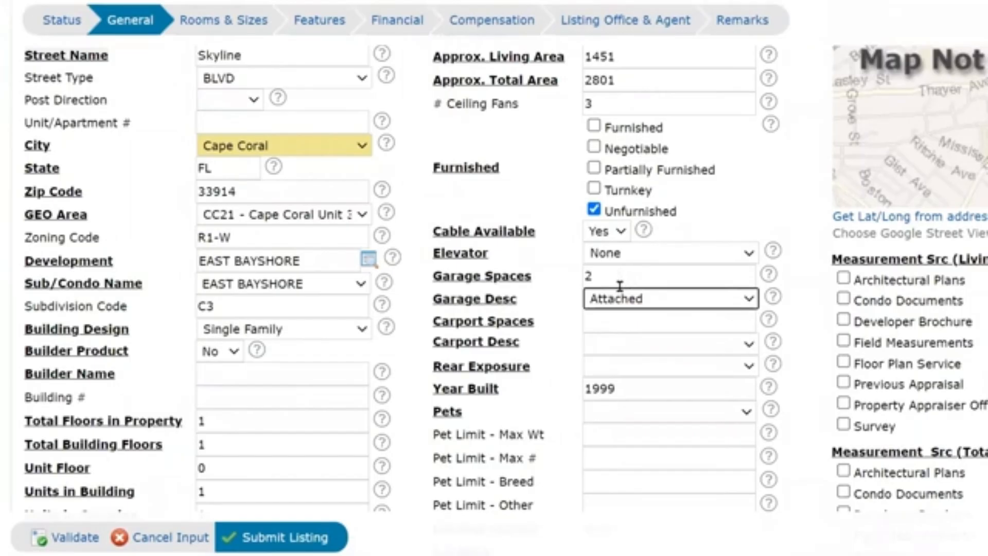
{"action": "left_click", "coordinate": [619, 320]}
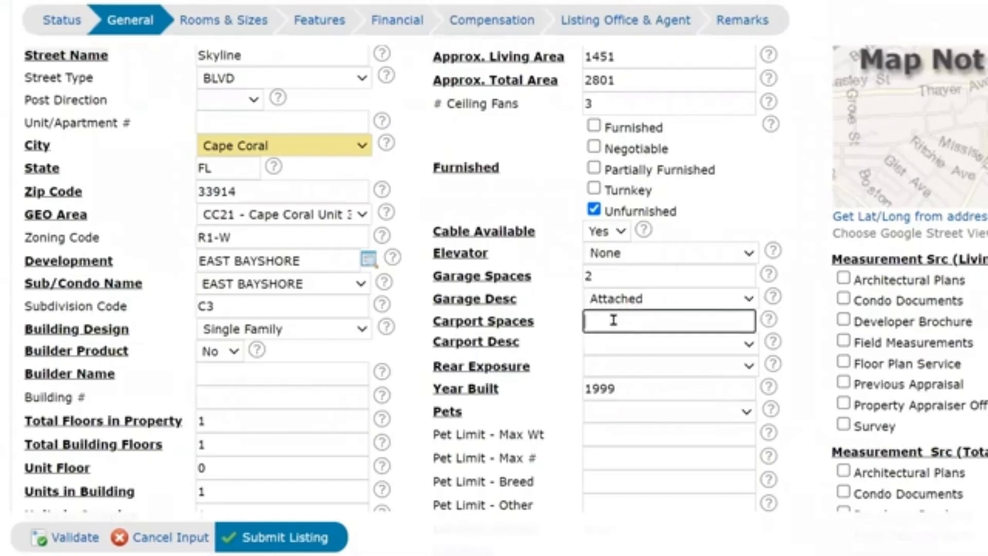
{"action": "type", "text": "0"}
{"action": "left_click", "coordinate": [619, 347]}
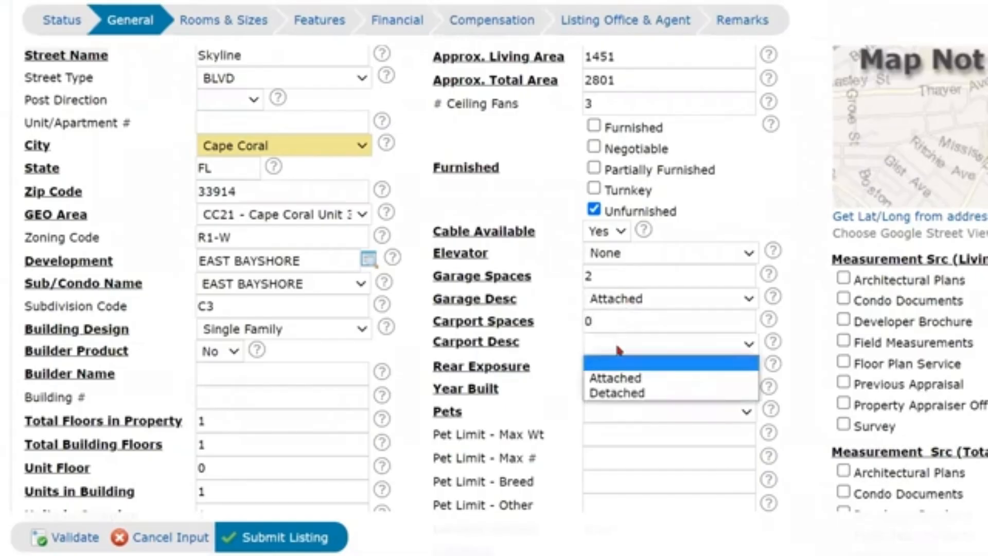
{"action": "left_click", "coordinate": [806, 326]}
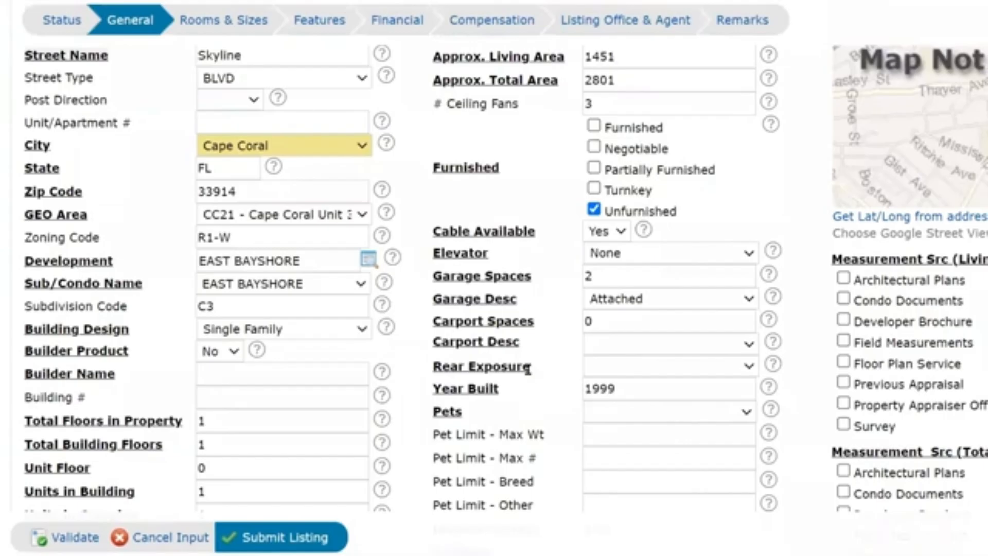
{"action": "scroll", "coordinate": [527, 369], "scroll_direction": "down", "scroll_amount": 5}
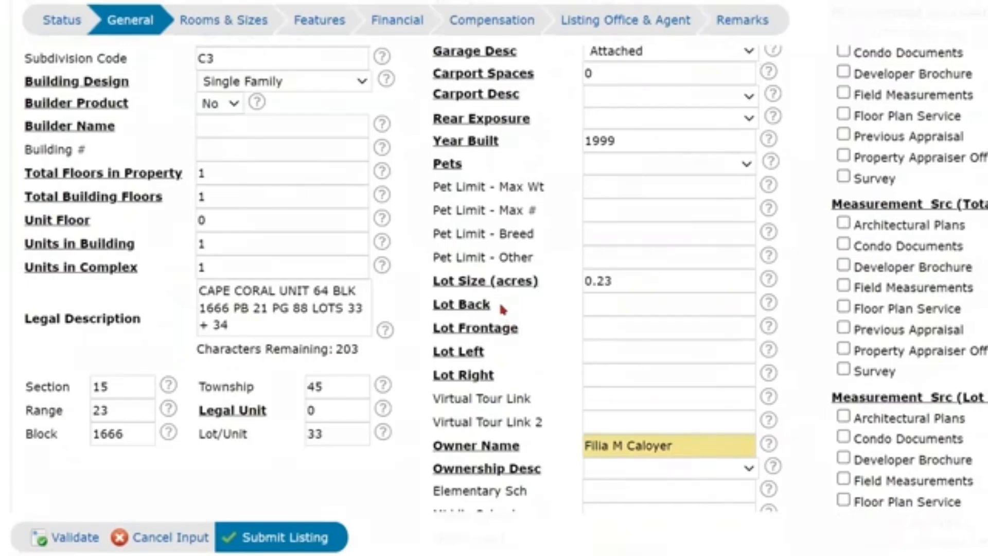
{"action": "left_click", "coordinate": [483, 316]}
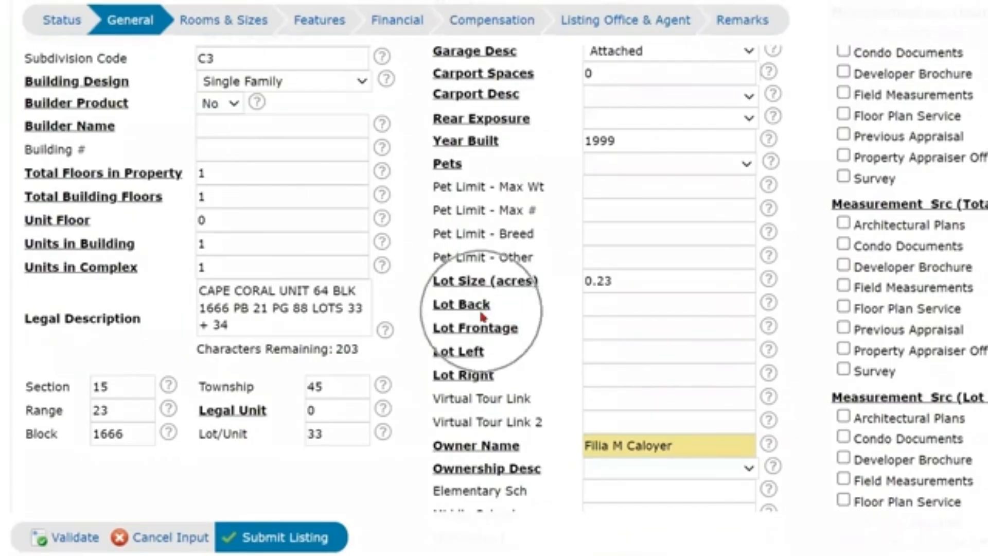
{"action": "left_click", "coordinate": [473, 330]}
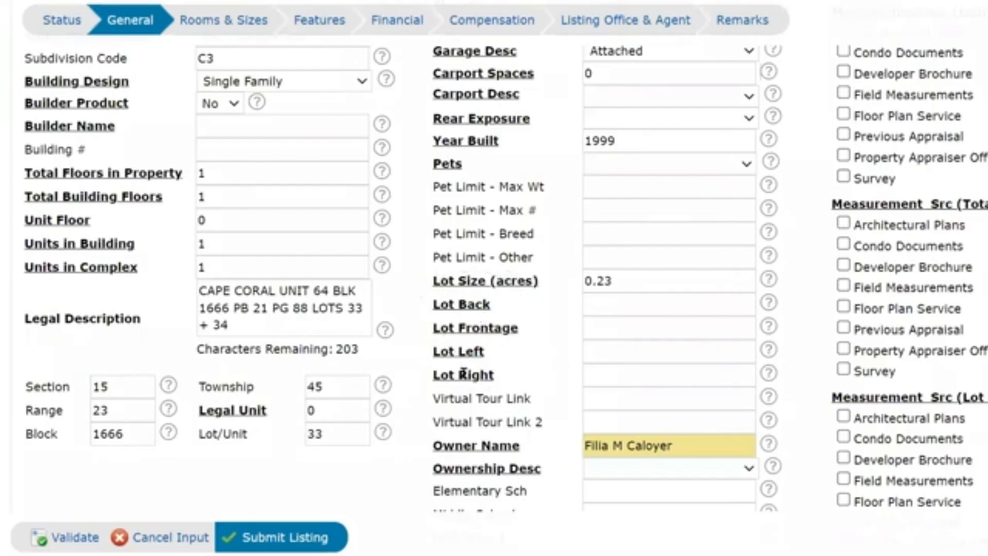
{"action": "scroll", "coordinate": [502, 377], "scroll_direction": "up", "scroll_amount": 5}
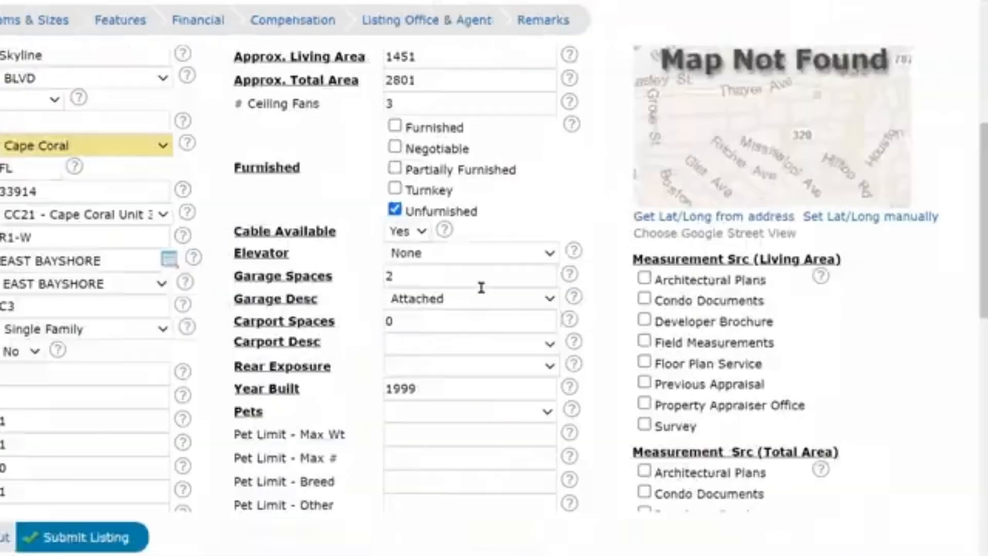
{"action": "scroll", "coordinate": [922, 435], "scroll_direction": "up", "scroll_amount": 3}
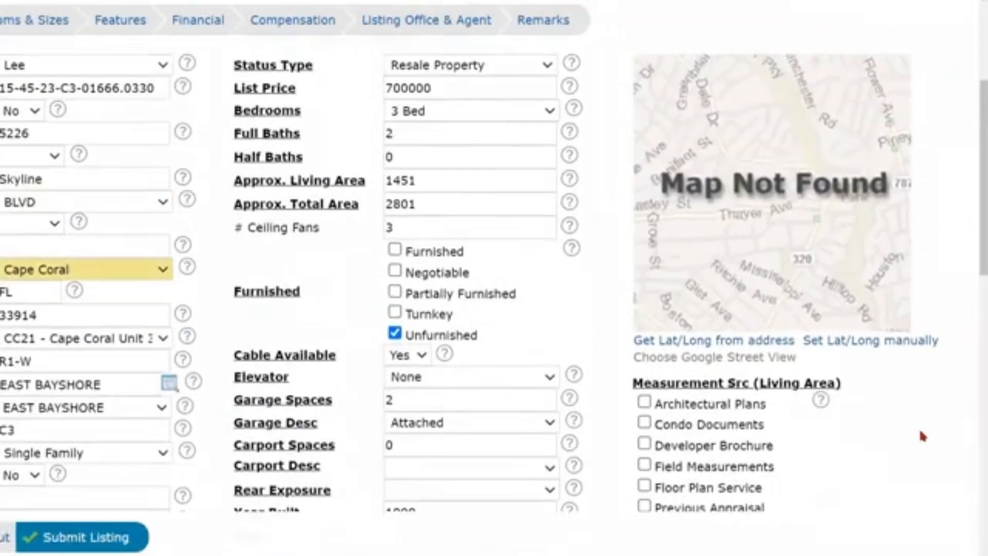
{"action": "scroll", "coordinate": [921, 436], "scroll_direction": "up", "scroll_amount": 2}
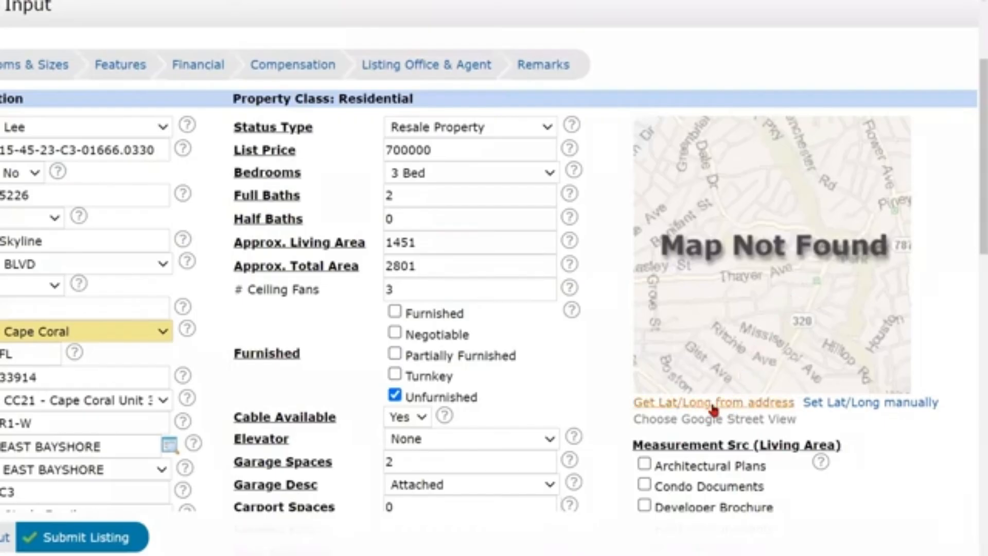
Locate the property on the map from its address, then switch to setting Lat/Long manually.
{"action": "key", "text": "ctrl"}
{"action": "key", "text": "ctrl"}
{"action": "left_click", "coordinate": [711, 401]}
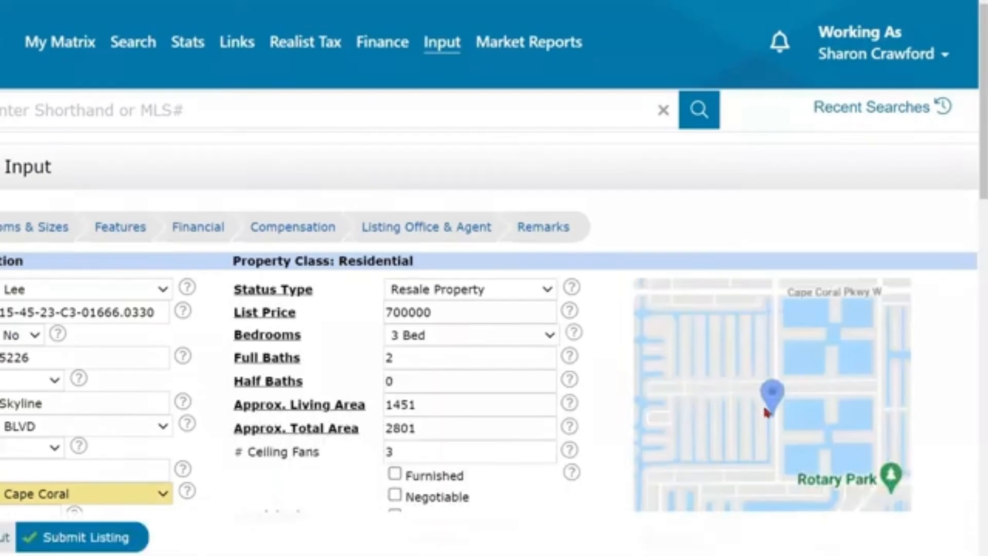
{"action": "scroll", "coordinate": [765, 412], "scroll_direction": "down", "scroll_amount": 3}
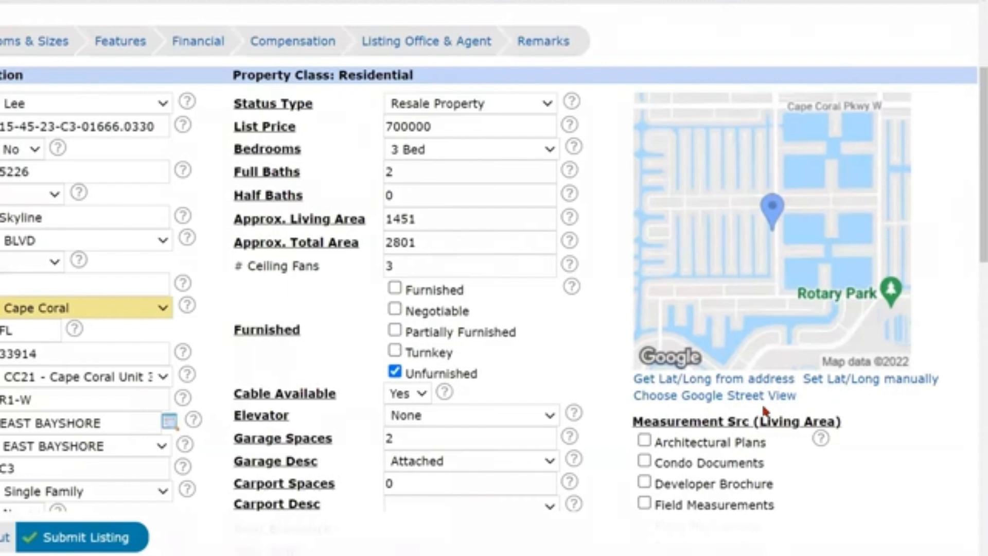
{"action": "left_click", "coordinate": [856, 383]}
Nudge the pin onto the property's lot and show its parcel outline.
{"action": "left_click", "coordinate": [856, 382]}
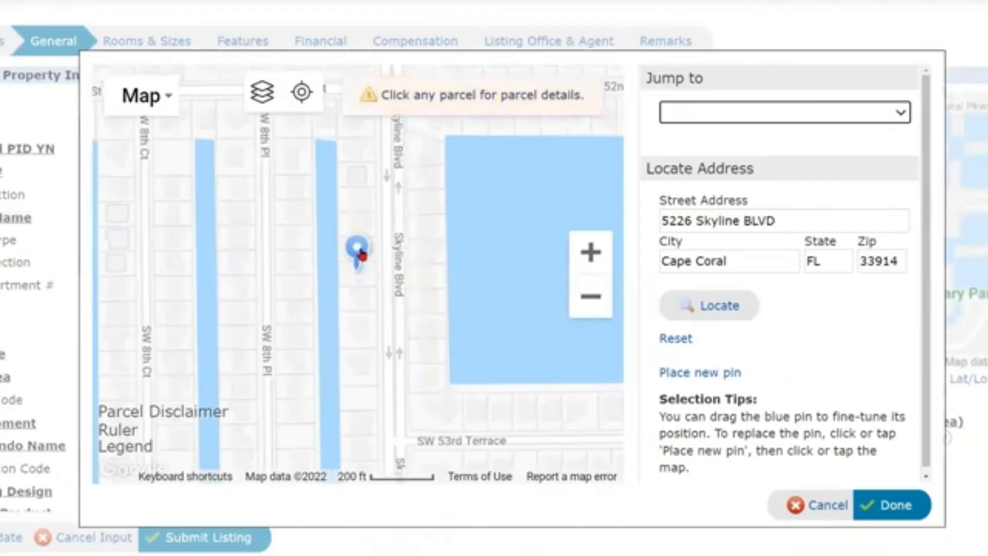
{"action": "left_click_drag", "start_coordinate": [358, 266], "coordinate": [359, 278]}
{"action": "left_click", "coordinate": [358, 277]}
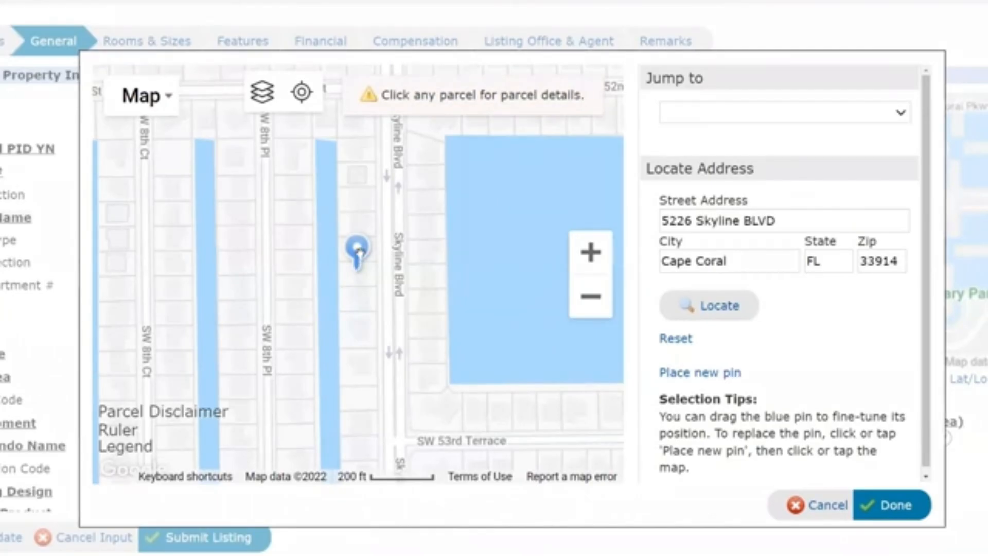
{"action": "left_click", "coordinate": [359, 255]}
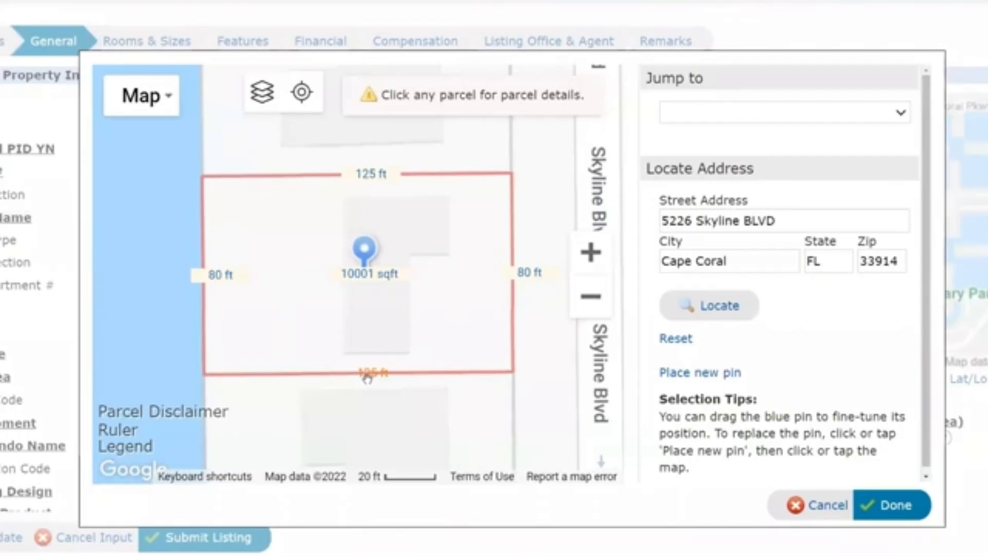
{"action": "left_click", "coordinate": [592, 297]}
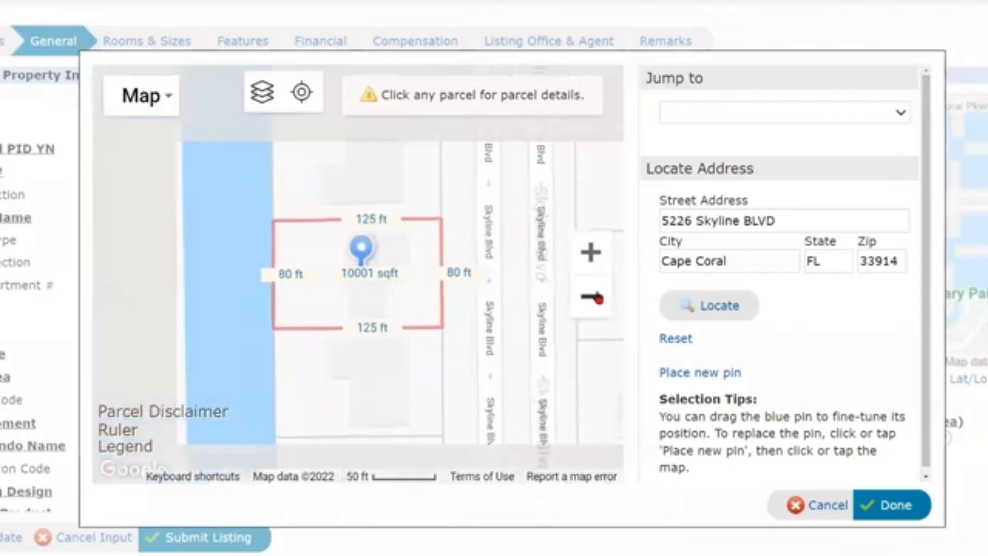
{"action": "left_click", "coordinate": [592, 297]}
{"action": "left_click", "coordinate": [593, 297]}
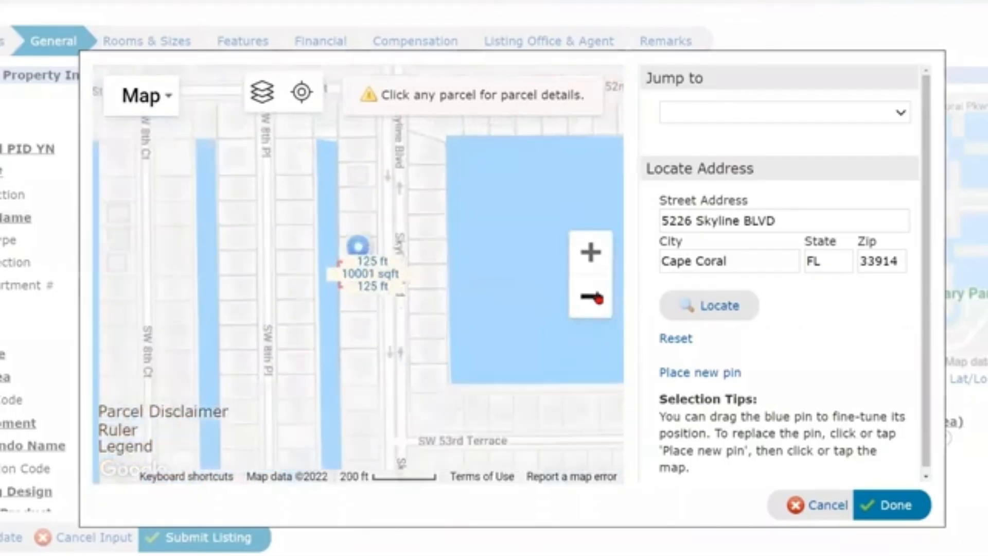
{"action": "left_click", "coordinate": [598, 299]}
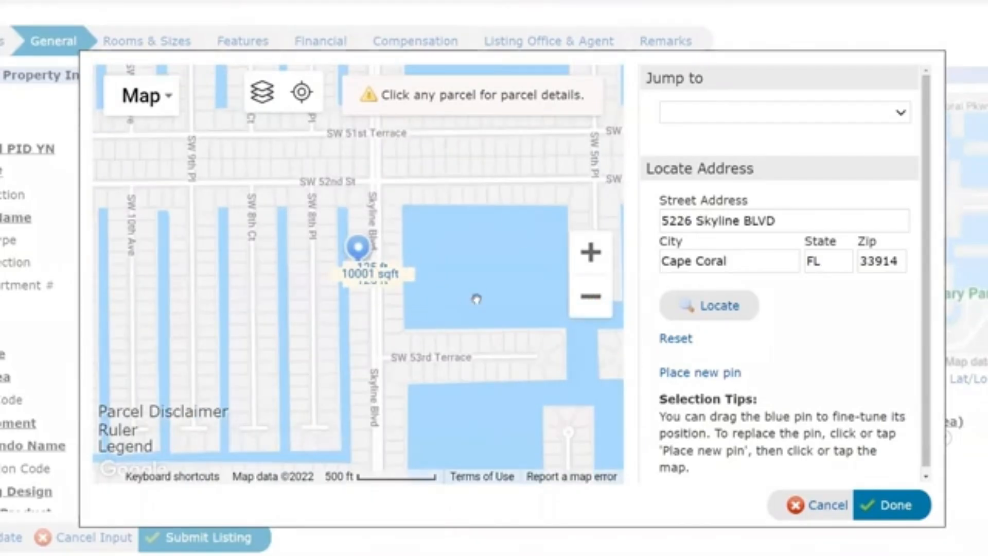
{"action": "left_click", "coordinate": [591, 253]}
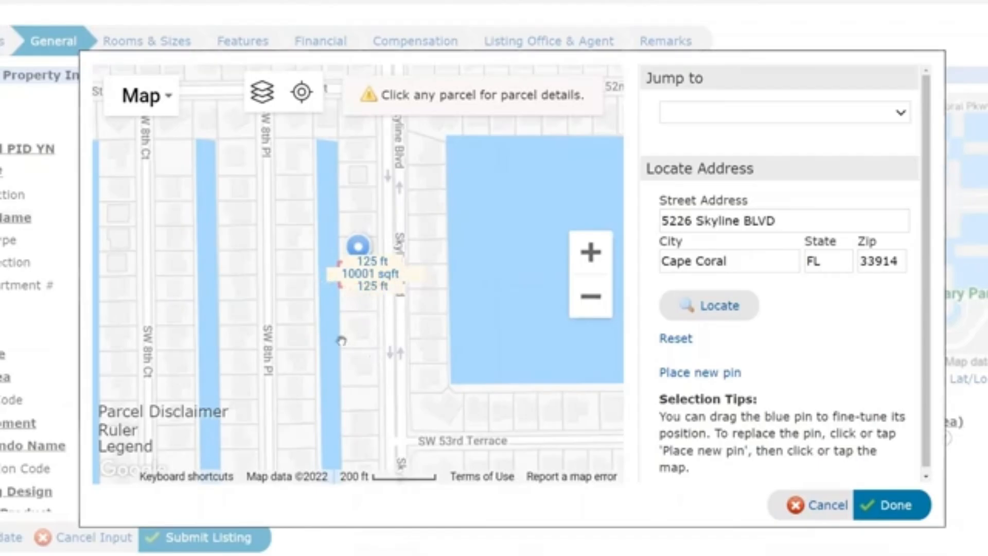
{"action": "left_click", "coordinate": [297, 267]}
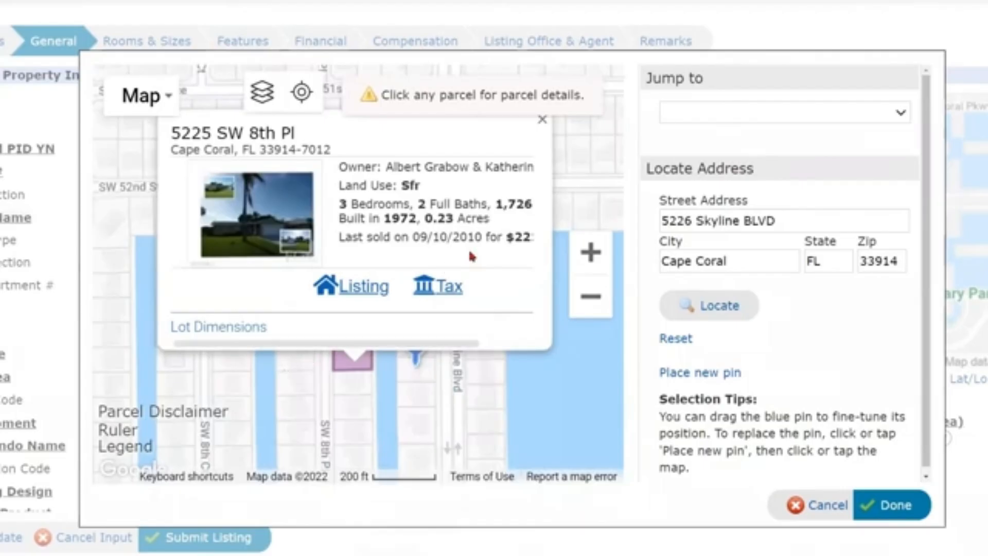
{"action": "left_click", "coordinate": [545, 121]}
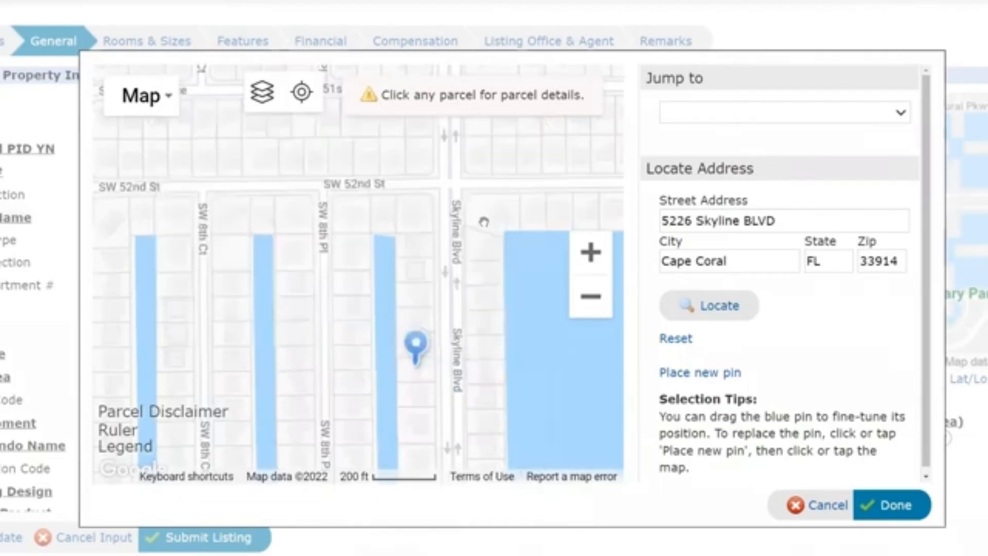
{"action": "left_click", "coordinate": [410, 373]}
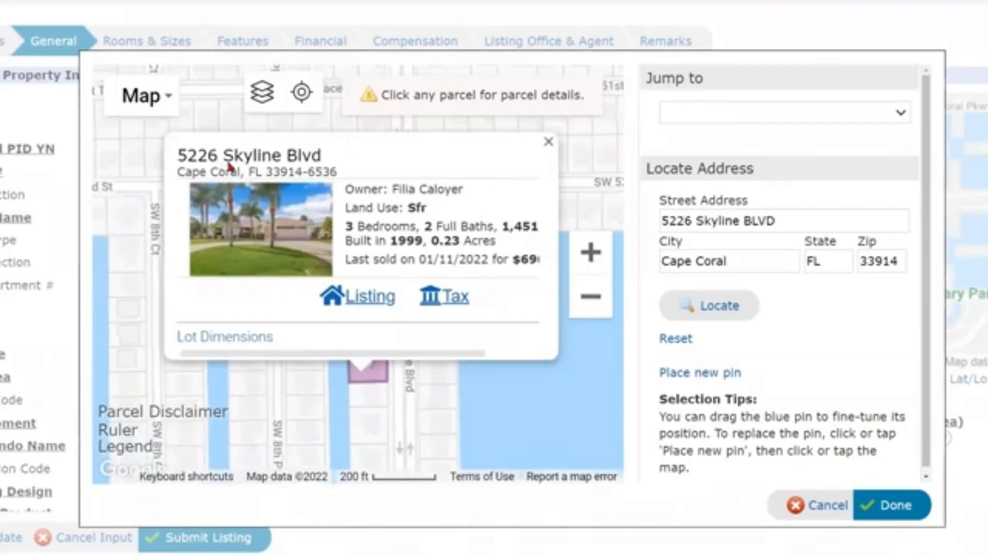
{"action": "left_click", "coordinate": [233, 340]}
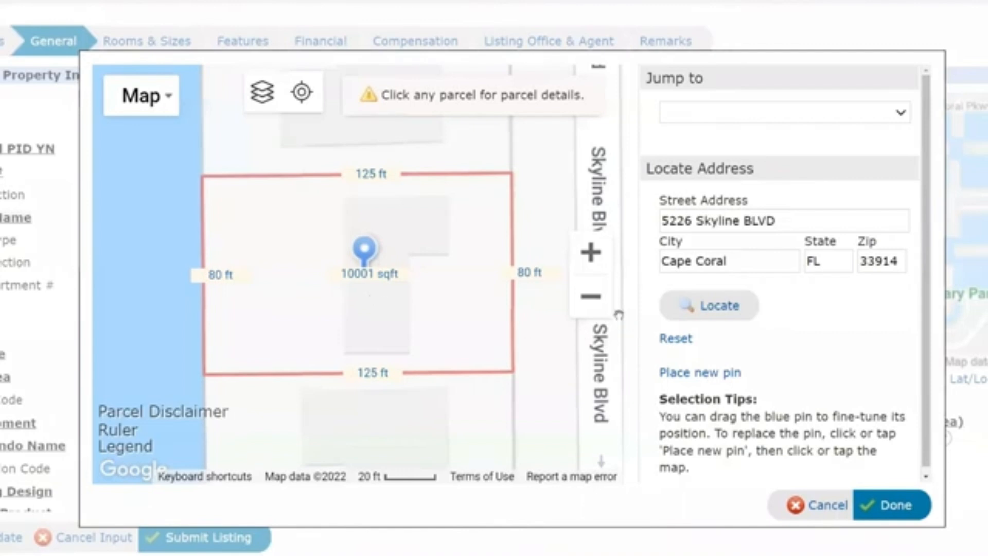
{"action": "left_click", "coordinate": [594, 301]}
{"action": "left_click", "coordinate": [597, 303]}
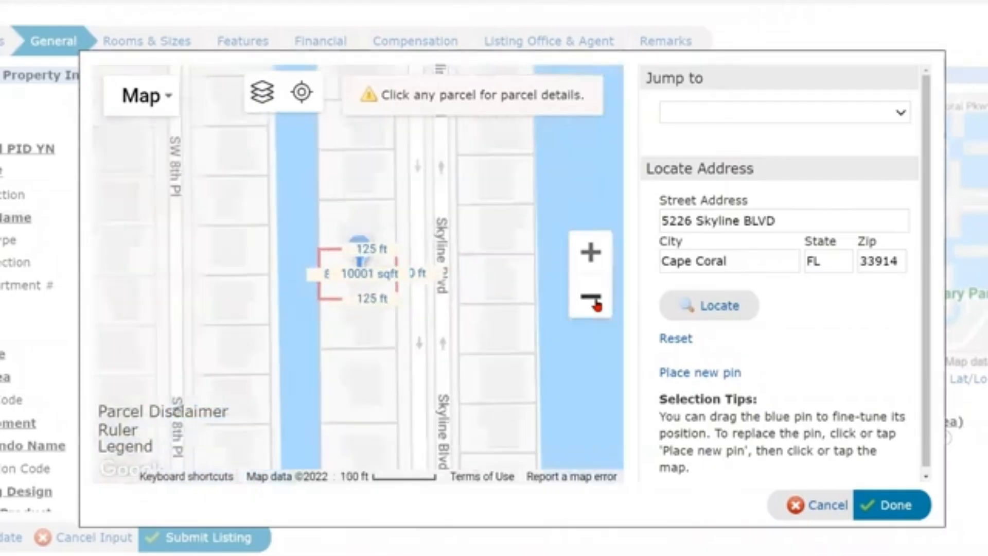
{"action": "left_click", "coordinate": [596, 302]}
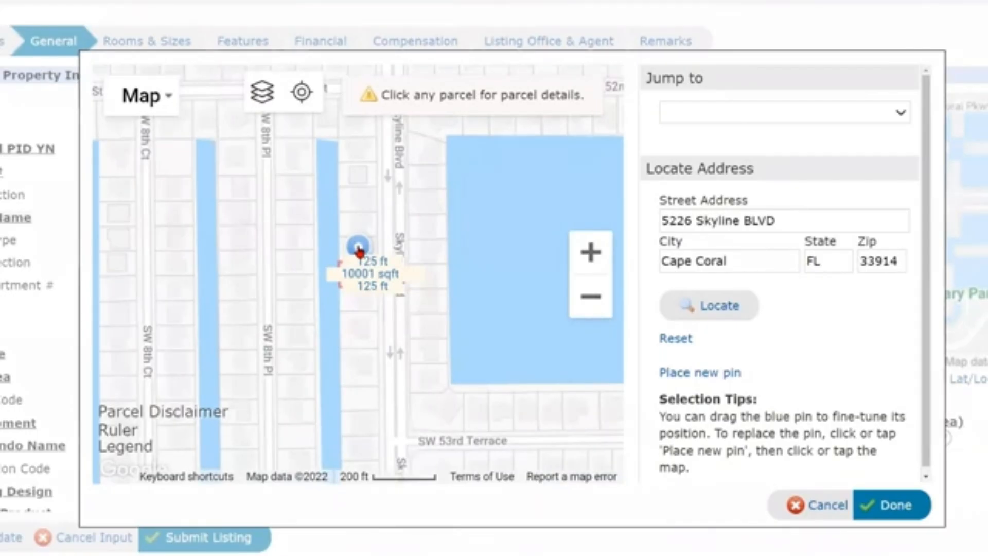
{"action": "left_click", "coordinate": [703, 373]}
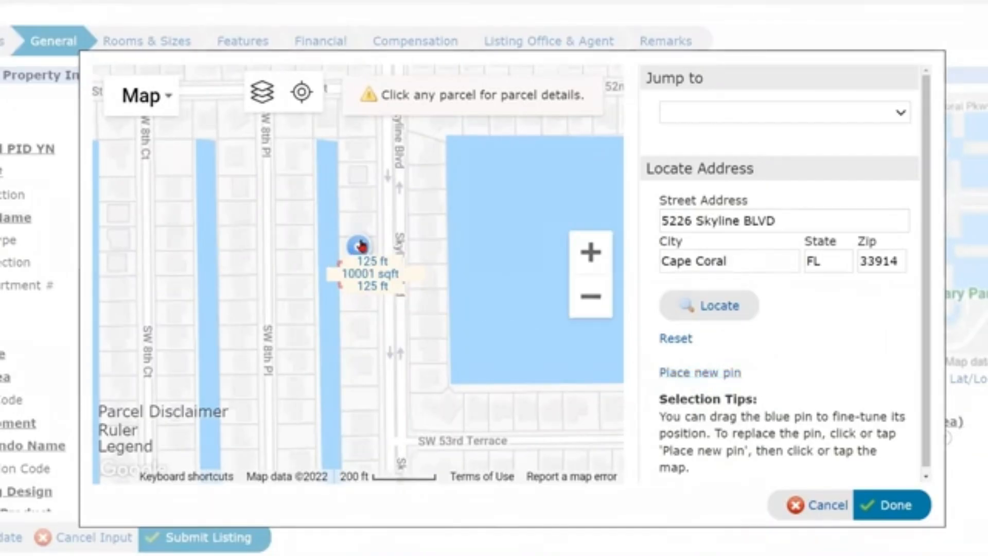
{"action": "mouse_move", "coordinate": [362, 246]}
{"action": "left_mouse_down"}
{"action": "mouse_move", "coordinate": [428, 252]}
{"action": "mouse_move", "coordinate": [431, 316]}
{"action": "mouse_move", "coordinate": [364, 324]}
{"action": "mouse_move", "coordinate": [365, 246]}
{"action": "left_mouse_up"}
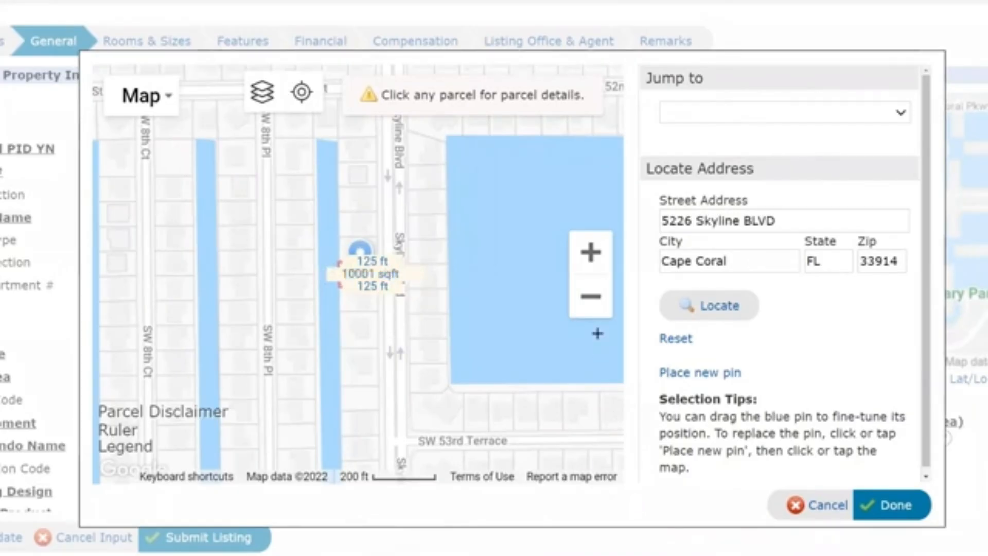
{"action": "left_click", "coordinate": [591, 252]}
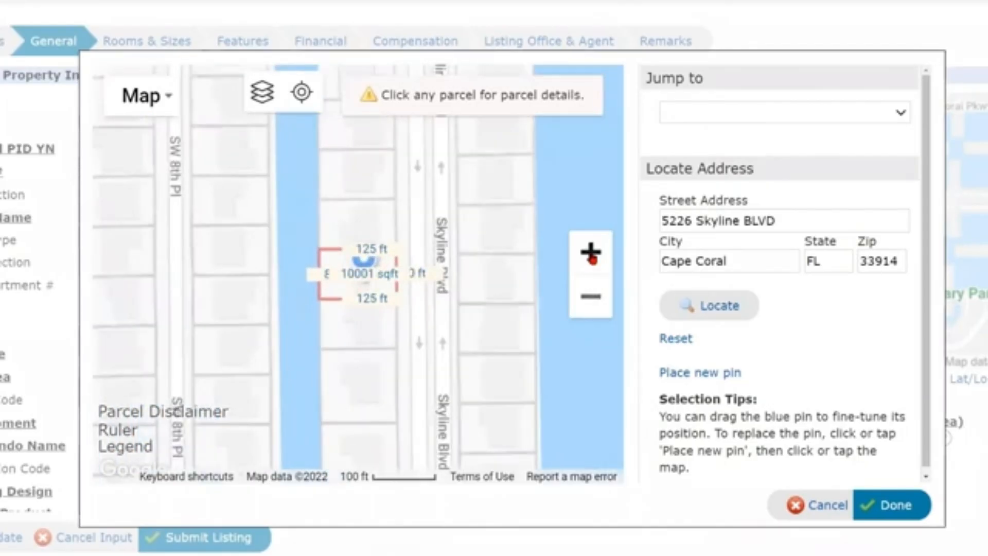
{"action": "left_click", "coordinate": [591, 252]}
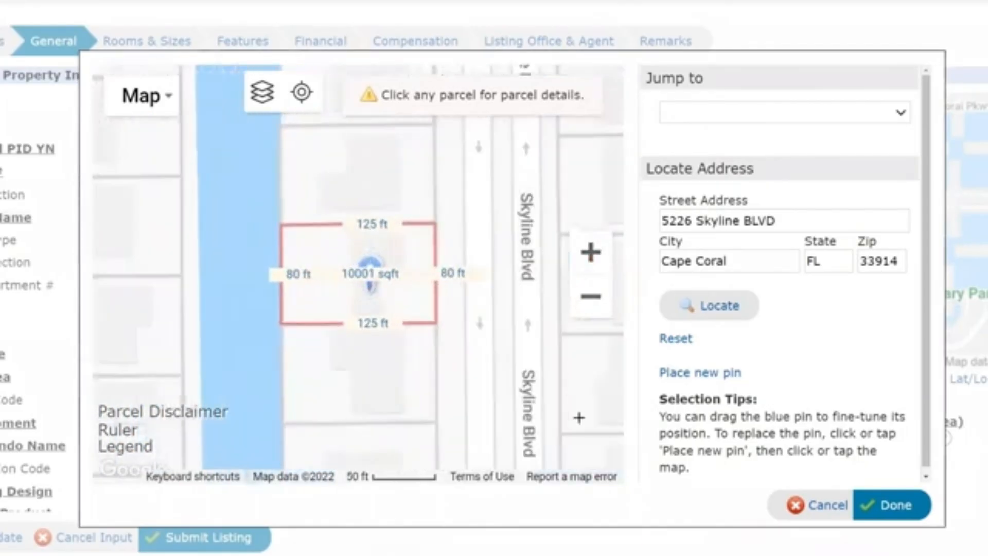
{"action": "left_click", "coordinate": [893, 508]}
Choose W for Rear Exposure and No Approval Needed for Pets.
{"action": "scroll", "coordinate": [628, 408], "scroll_direction": "down", "scroll_amount": 8}
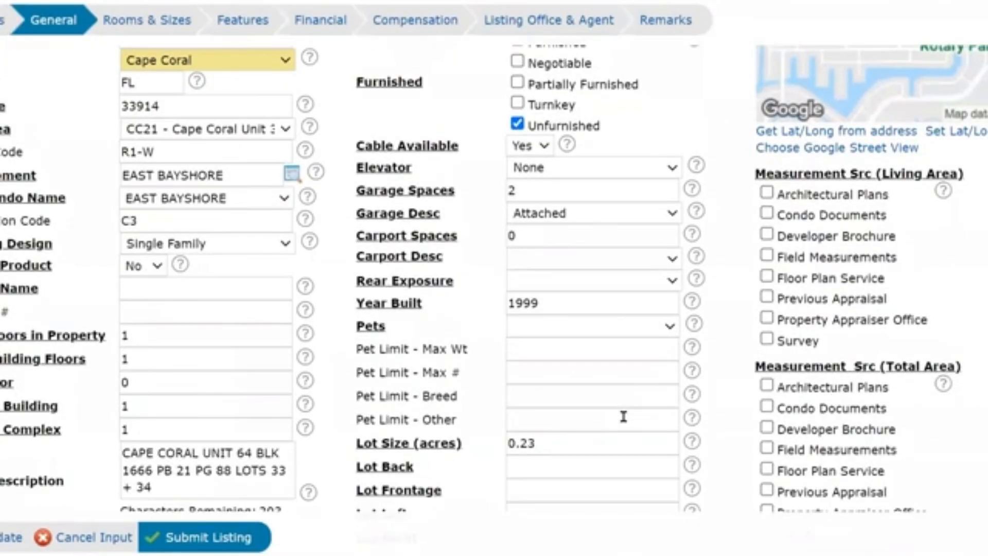
{"action": "left_click", "coordinate": [591, 283]}
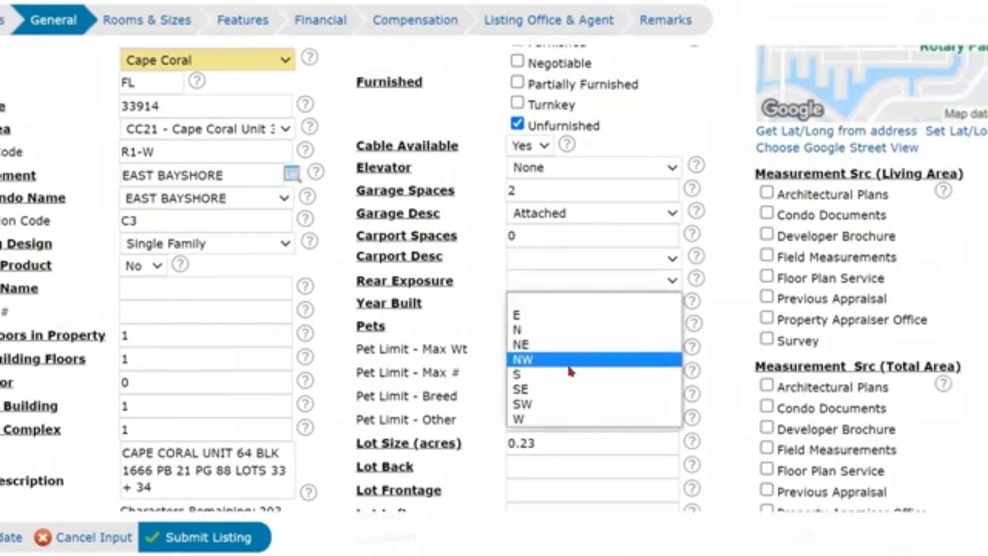
{"action": "left_click", "coordinate": [558, 419]}
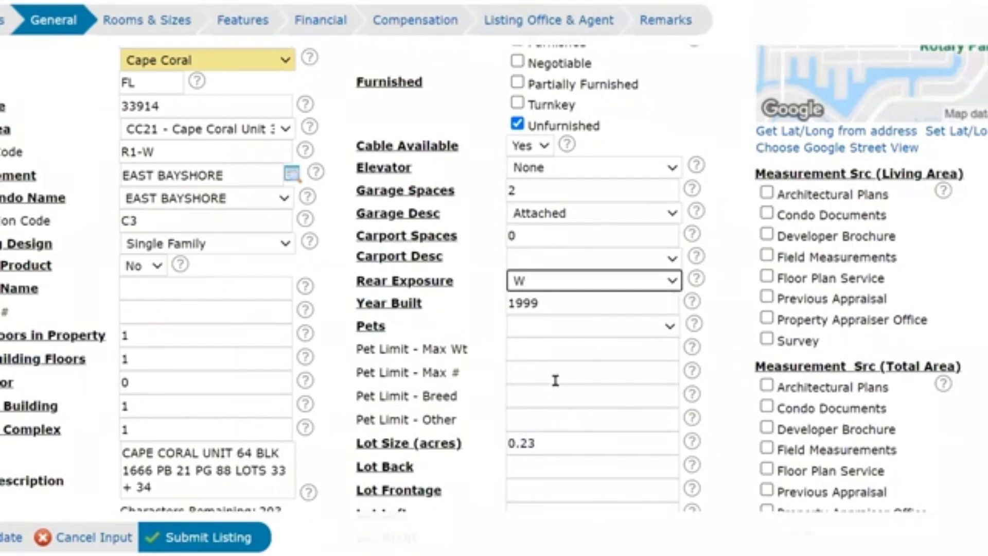
{"action": "left_click", "coordinate": [545, 326]}
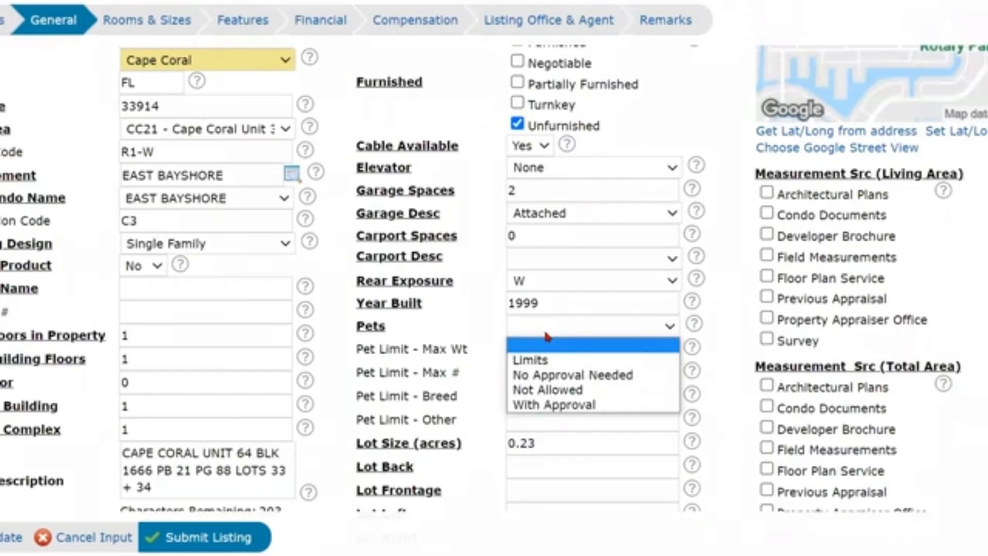
{"action": "left_click", "coordinate": [562, 324]}
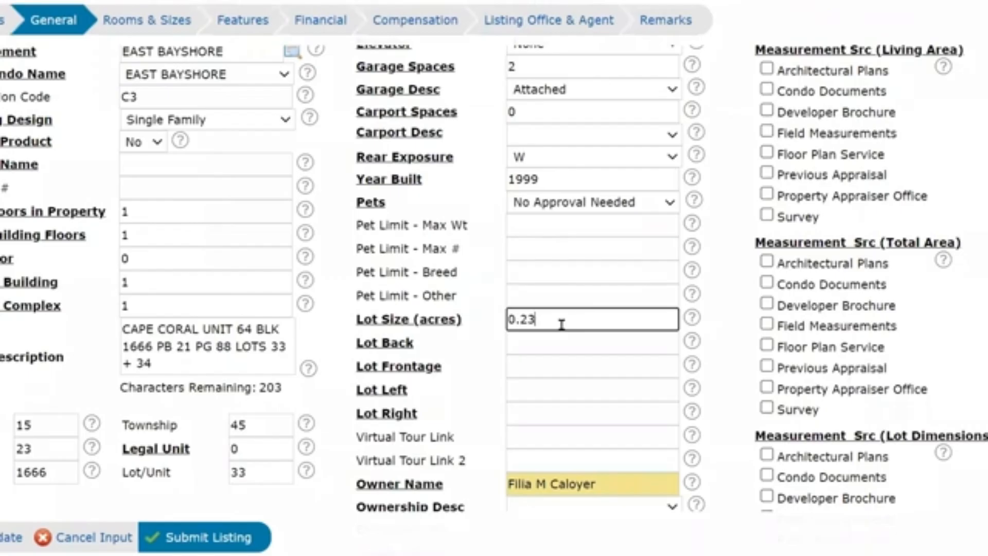
Enter lot dimensions of 80 for back and frontage and 125 for left and right sides.
{"action": "left_click", "coordinate": [534, 342]}
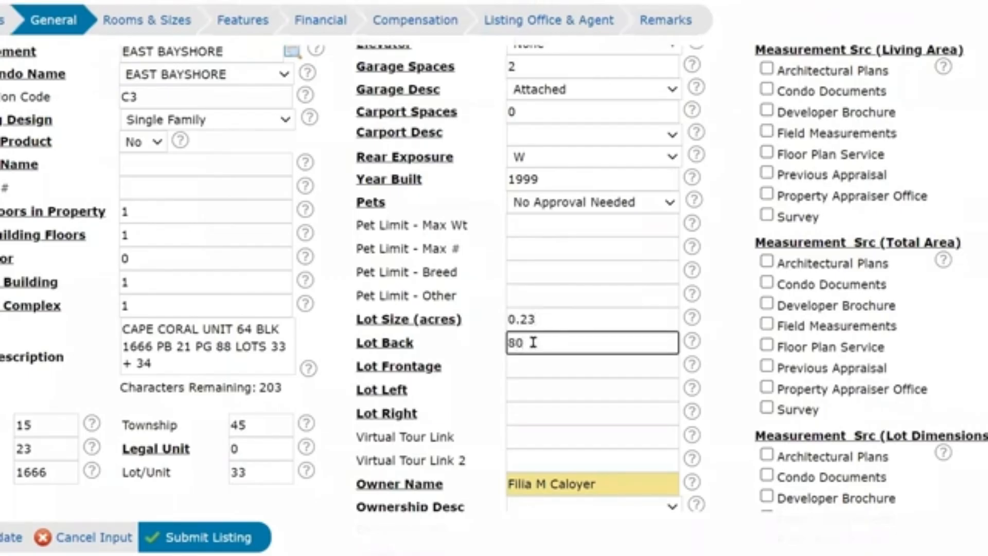
{"action": "left_click", "coordinate": [534, 366]}
{"action": "type", "text": "8"}
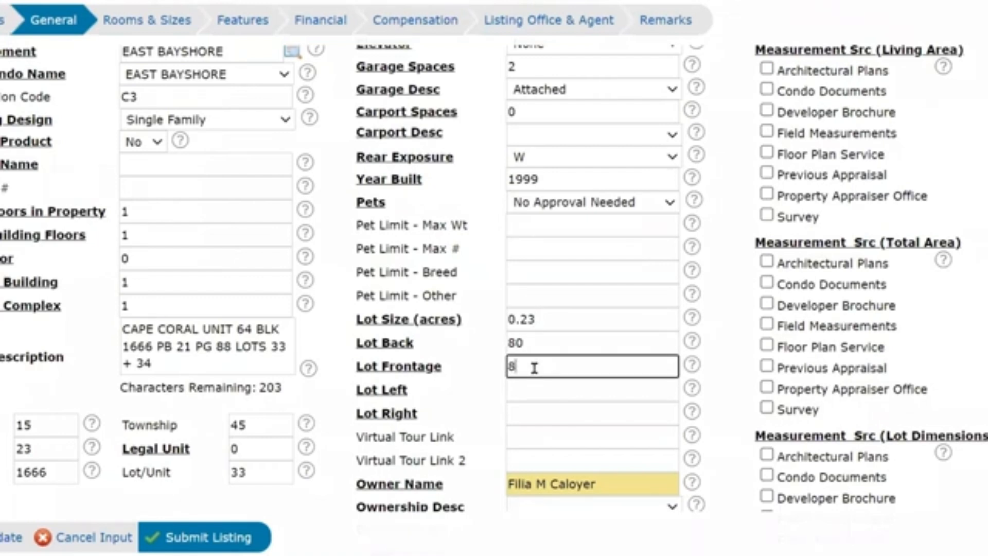
{"action": "type", "text": "0"}
{"action": "left_click", "coordinate": [518, 391]}
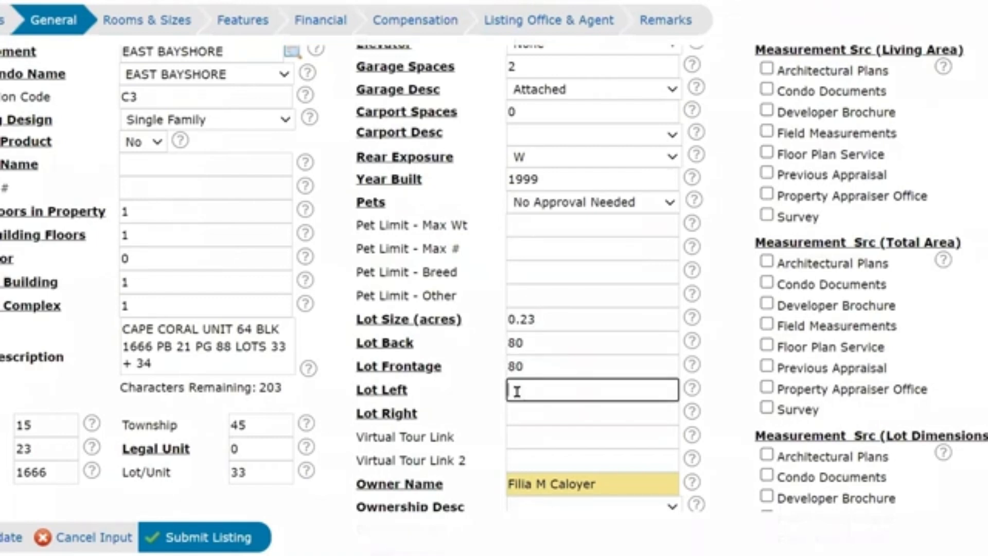
{"action": "type", "text": "125"}
{"action": "left_click", "coordinate": [536, 415]}
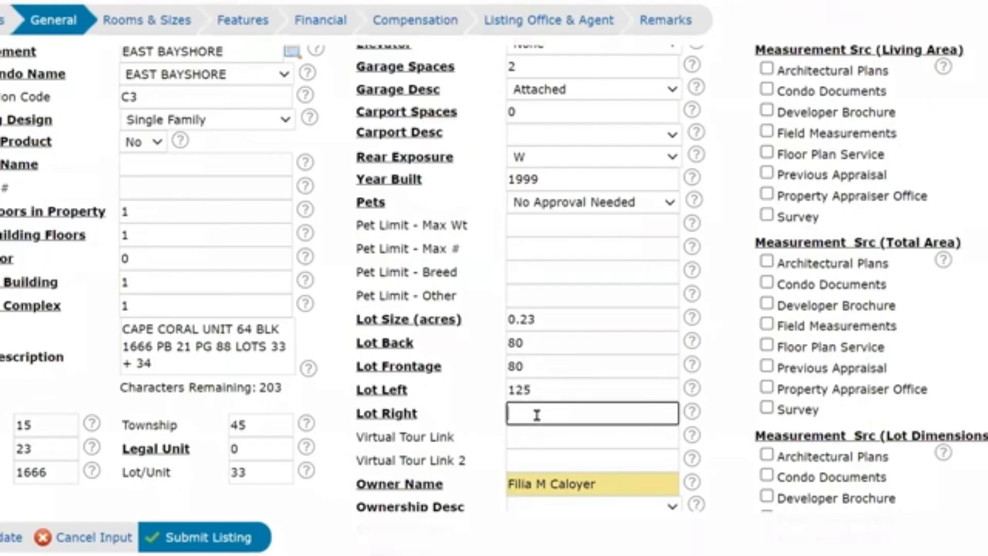
{"action": "type", "text": "125"}
{"action": "scroll", "coordinate": [548, 406], "scroll_direction": "down", "scroll_amount": 1}
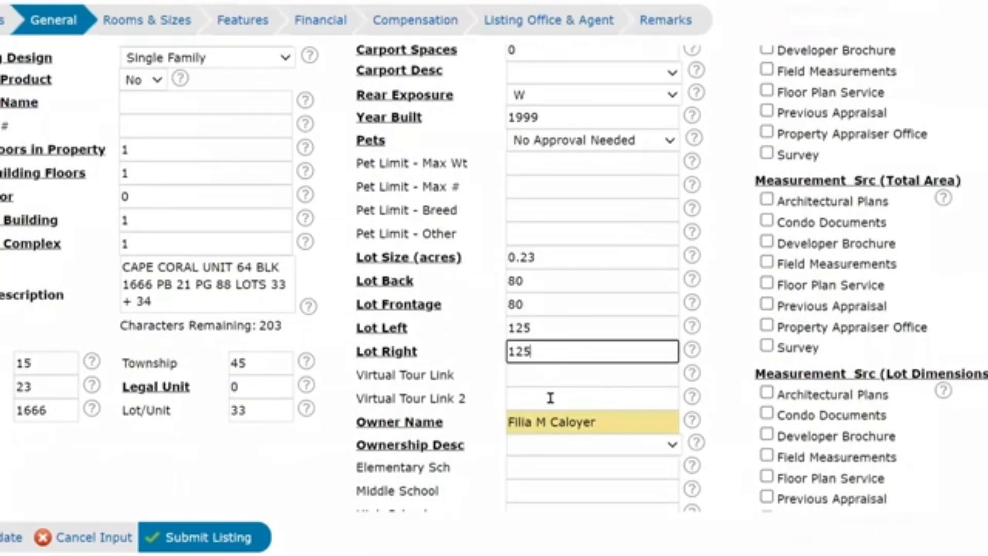
{"action": "scroll", "coordinate": [550, 401], "scroll_direction": "down", "scroll_amount": 1}
Choose Single Family from the Ownership Desc dropdown on the General tab.
{"action": "left_click", "coordinate": [526, 312]}
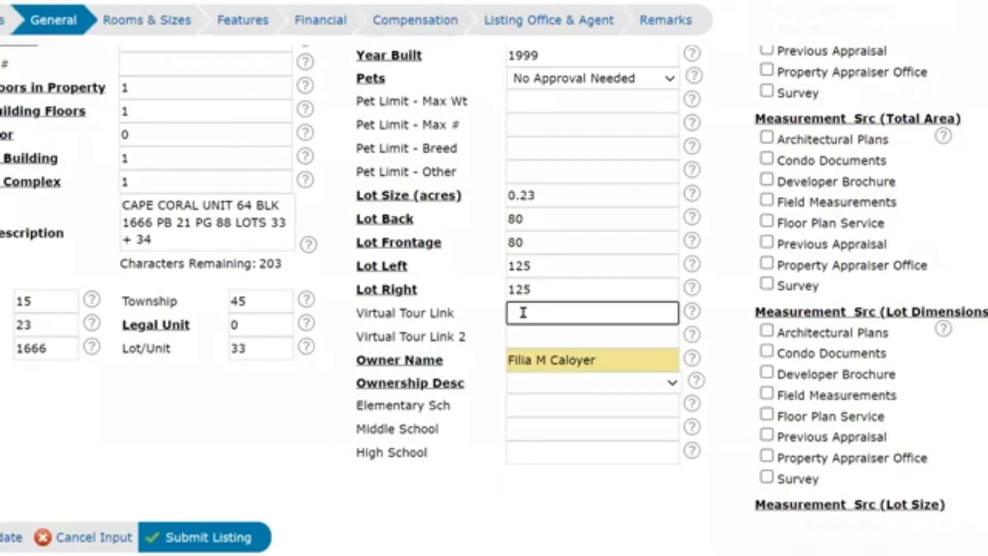
{"action": "scroll", "coordinate": [535, 315], "scroll_direction": "down", "scroll_amount": 1}
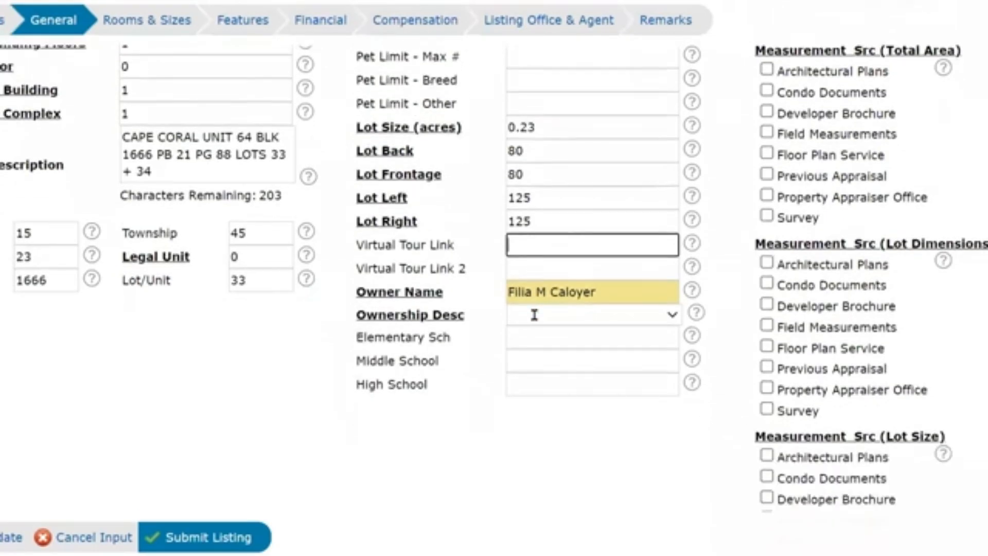
{"action": "scroll", "coordinate": [535, 315], "scroll_direction": "down", "scroll_amount": 1}
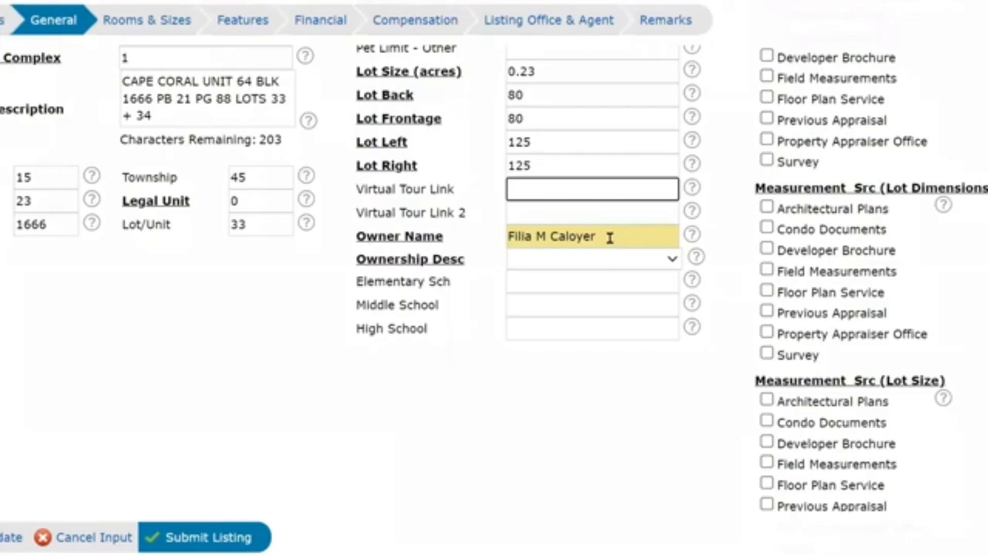
{"action": "left_click", "coordinate": [625, 263]}
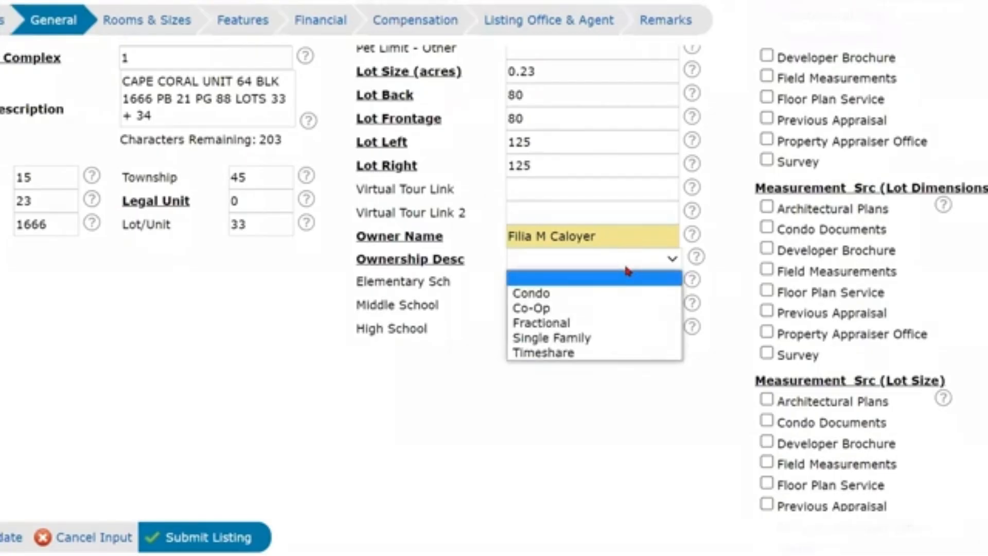
{"action": "left_click", "coordinate": [600, 339]}
{"action": "left_click", "coordinate": [536, 344]}
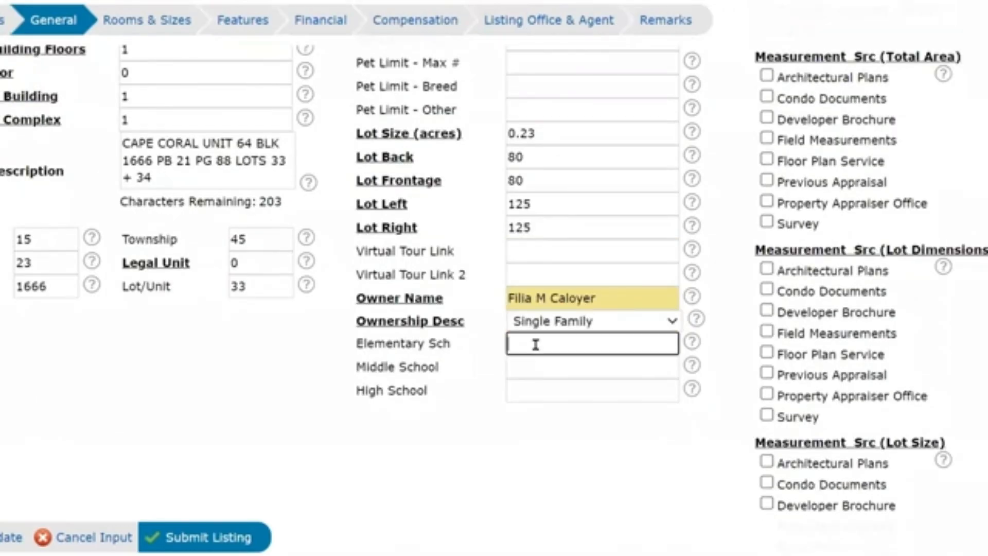
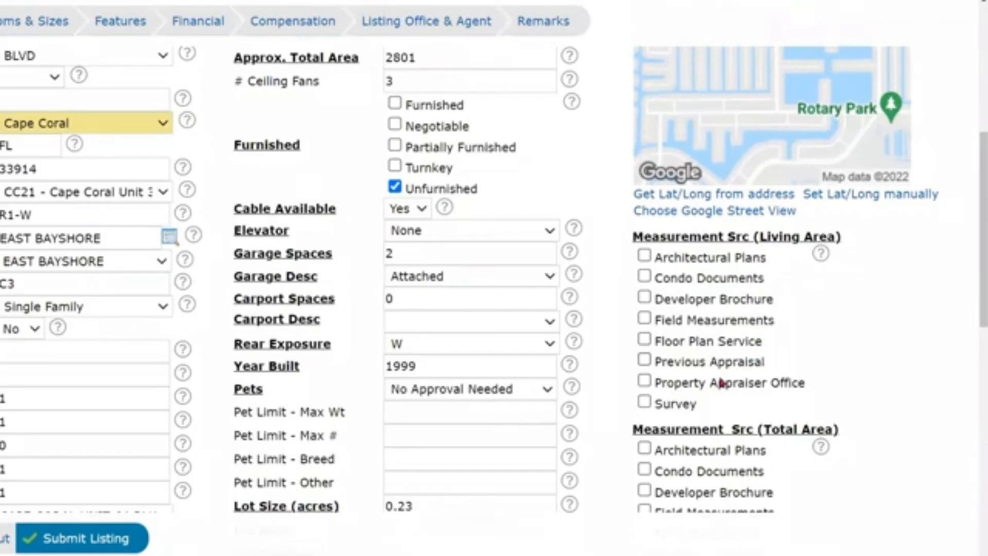
Tick Property Appraiser Office under the Living Area, Total Area, Lot Dimensions and Lot Size measurement sources.
{"action": "left_click", "coordinate": [646, 382]}
{"action": "scroll", "coordinate": [646, 392], "scroll_direction": "down", "scroll_amount": 5}
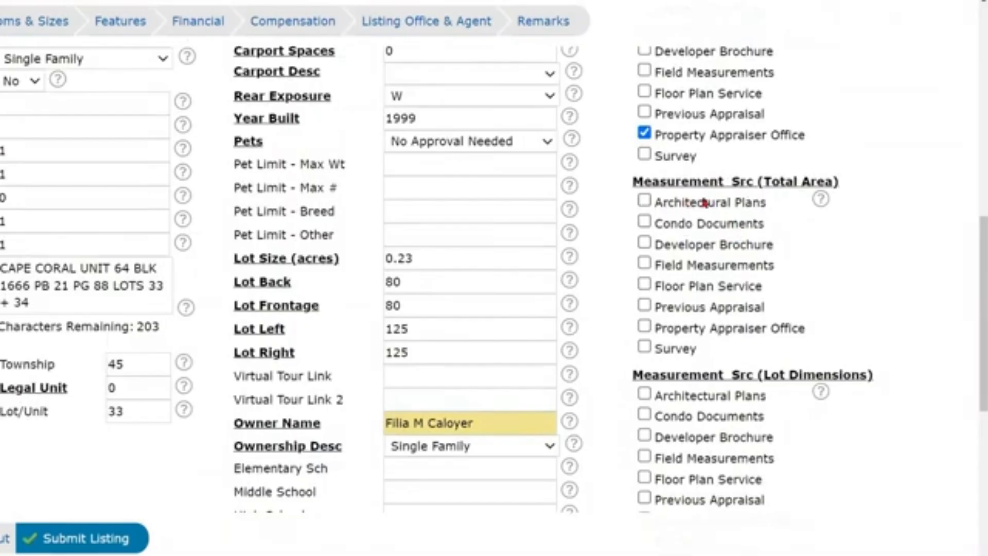
{"action": "left_click", "coordinate": [645, 328]}
{"action": "scroll", "coordinate": [817, 312], "scroll_direction": "down", "scroll_amount": 3}
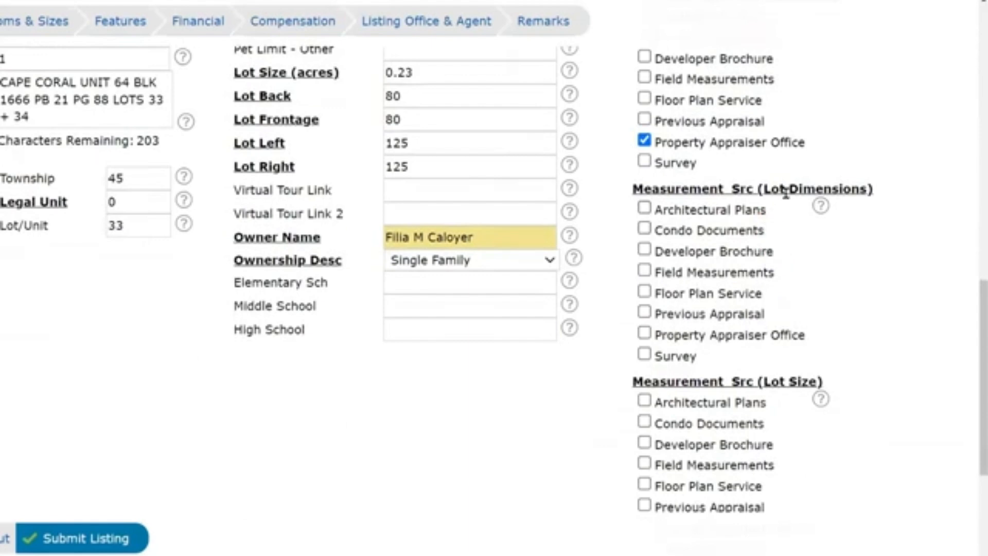
{"action": "scroll", "coordinate": [777, 197], "scroll_direction": "up", "scroll_amount": 7}
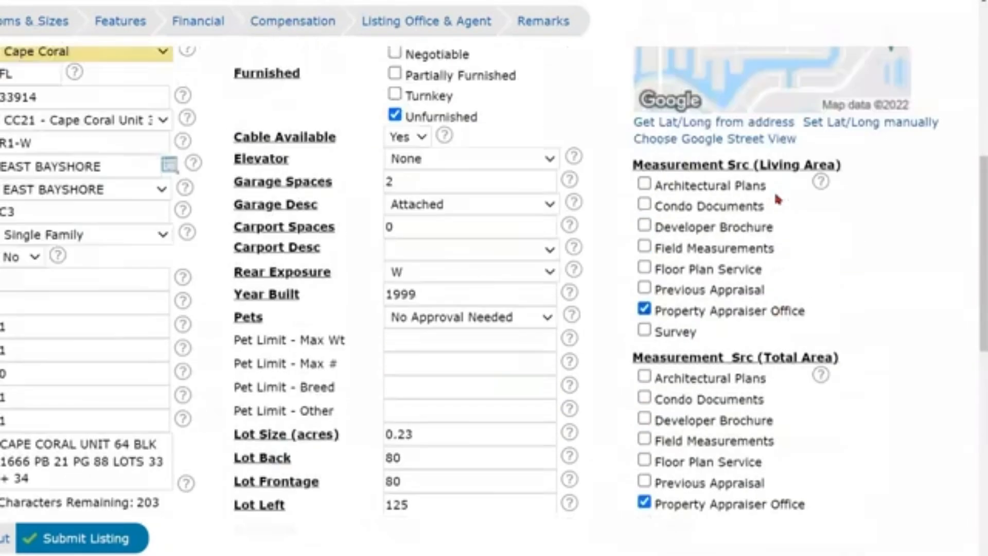
{"action": "scroll", "coordinate": [778, 199], "scroll_direction": "up", "scroll_amount": 3}
{"action": "scroll", "coordinate": [760, 202], "scroll_direction": "down", "scroll_amount": 9}
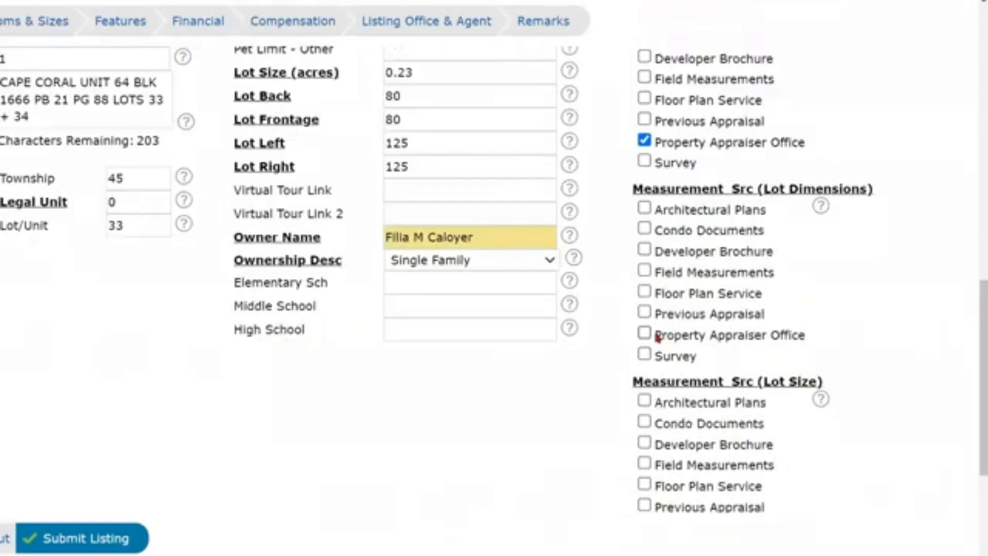
{"action": "left_click", "coordinate": [644, 334]}
{"action": "scroll", "coordinate": [643, 355], "scroll_direction": "down", "scroll_amount": 3}
{"action": "left_click", "coordinate": [644, 341]}
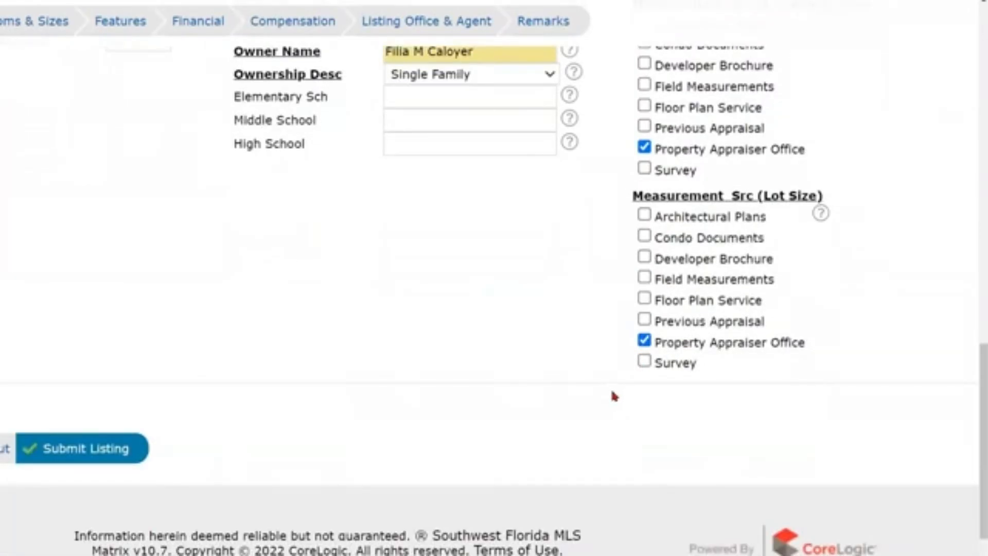
{"action": "scroll", "coordinate": [608, 379], "scroll_direction": "up", "scroll_amount": 6}
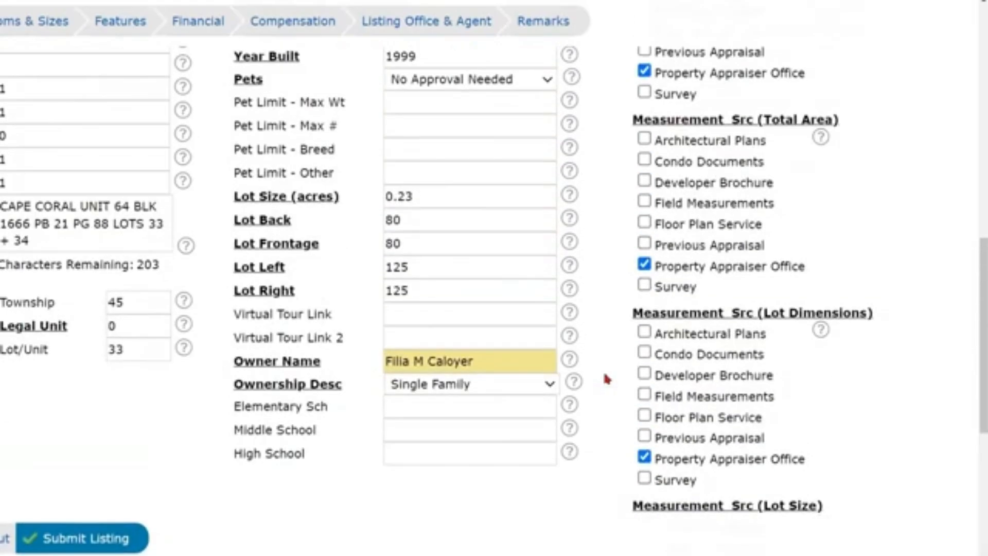
{"action": "scroll", "coordinate": [607, 380], "scroll_direction": "up", "scroll_amount": 12}
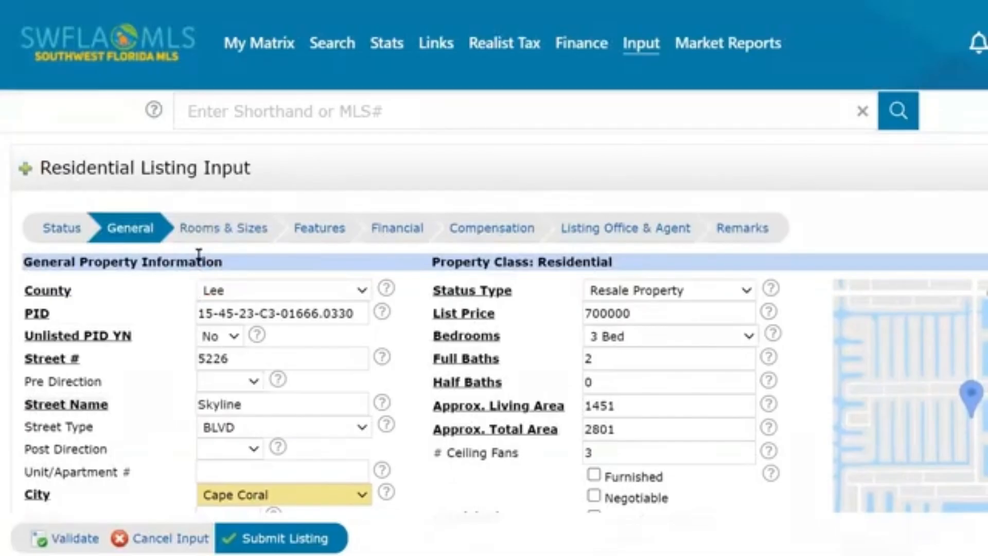
On Rooms & Sizes, add a Dining Room measuring 20 by 14.
{"action": "left_click", "coordinate": [220, 230]}
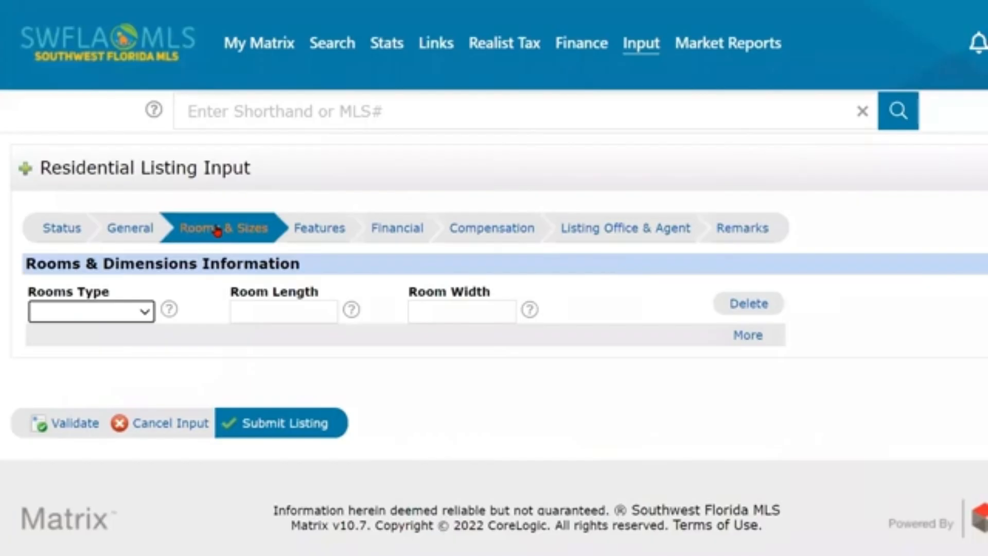
{"action": "left_click", "coordinate": [138, 310]}
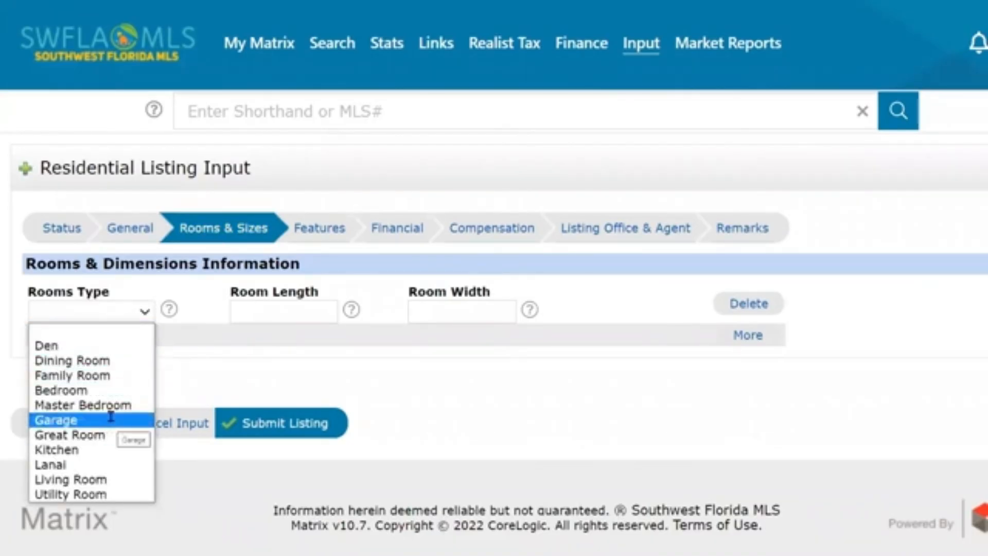
{"action": "left_click", "coordinate": [72, 361]}
{"action": "left_click", "coordinate": [309, 311]}
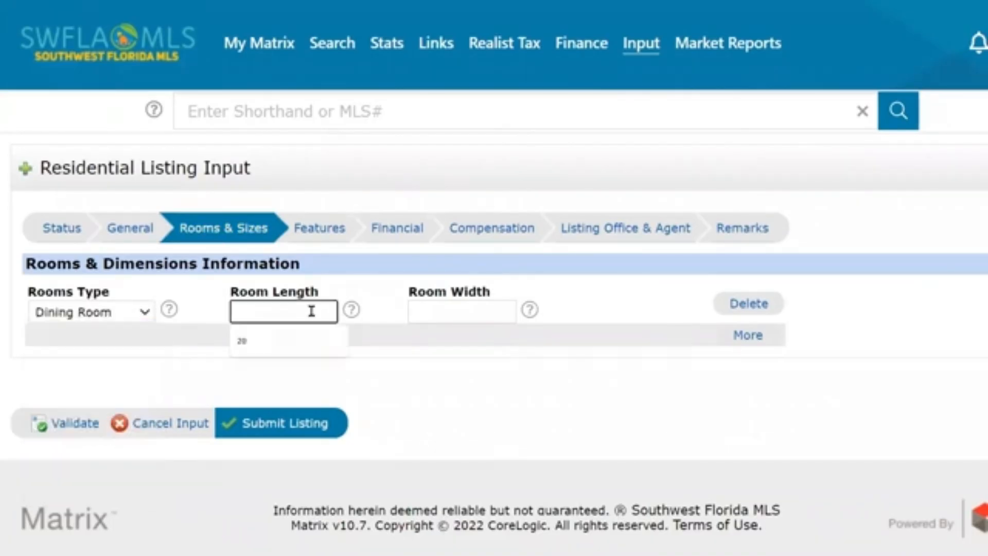
{"action": "left_click", "coordinate": [283, 344]}
{"action": "left_click", "coordinate": [428, 315]}
{"action": "type", "text": "14"}
{"action": "left_click", "coordinate": [431, 349]}
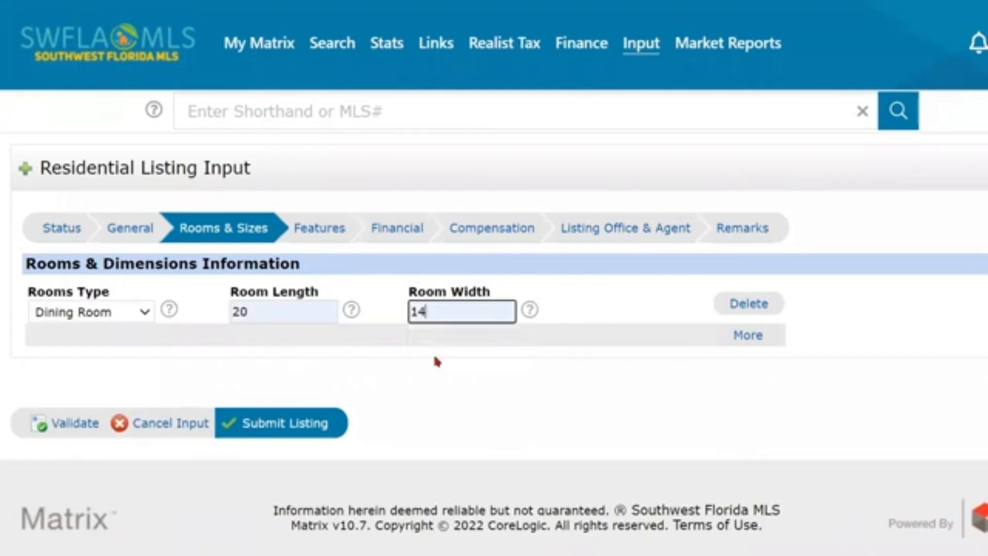
Add and remove an empty extra room entry, then go to the Features tab.
{"action": "left_click", "coordinate": [749, 338]}
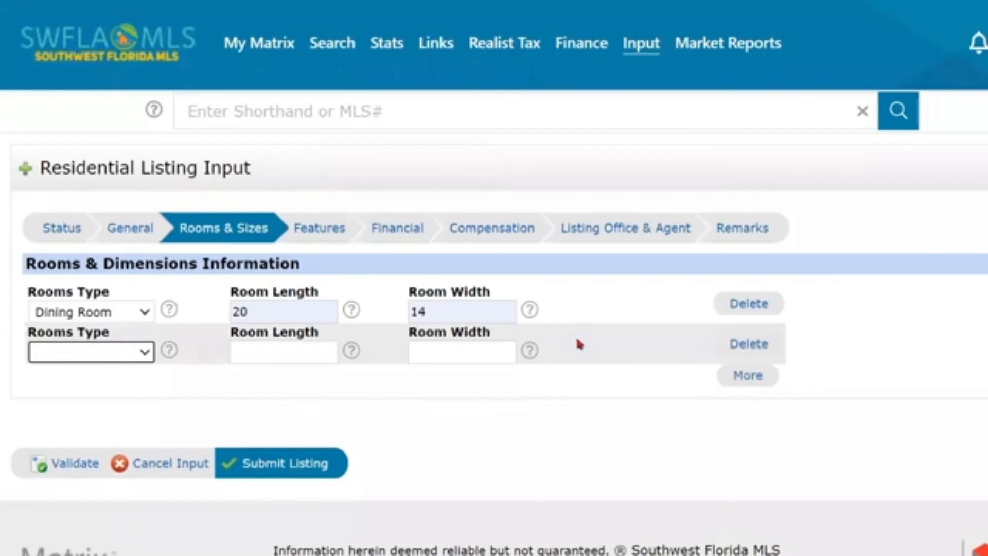
{"action": "left_click", "coordinate": [760, 345]}
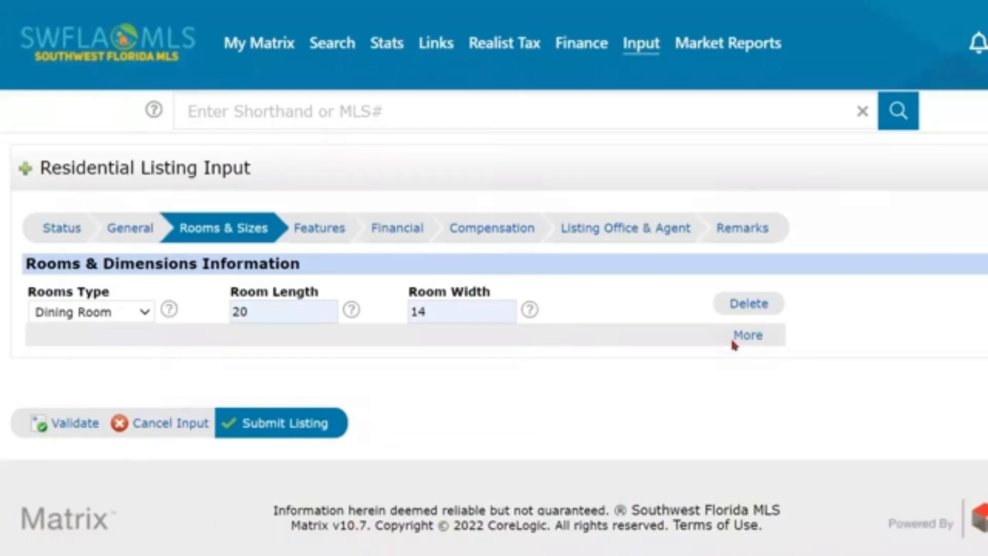
{"action": "left_click", "coordinate": [743, 337]}
{"action": "left_click", "coordinate": [745, 343]}
{"action": "left_click", "coordinate": [325, 230]}
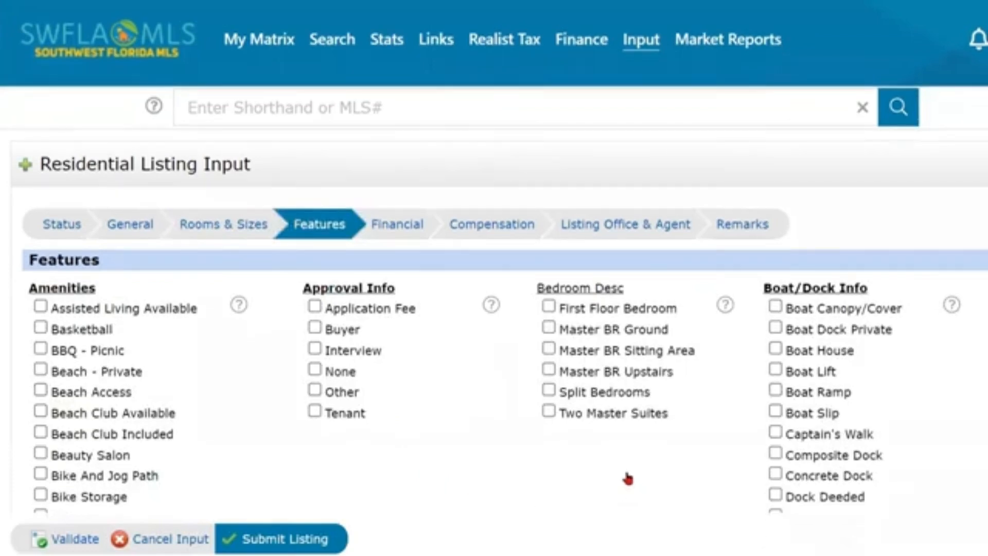
Scroll through the Features checklists, then switch to the Financial tab.
{"action": "scroll", "coordinate": [628, 482], "scroll_direction": "down", "scroll_amount": 3}
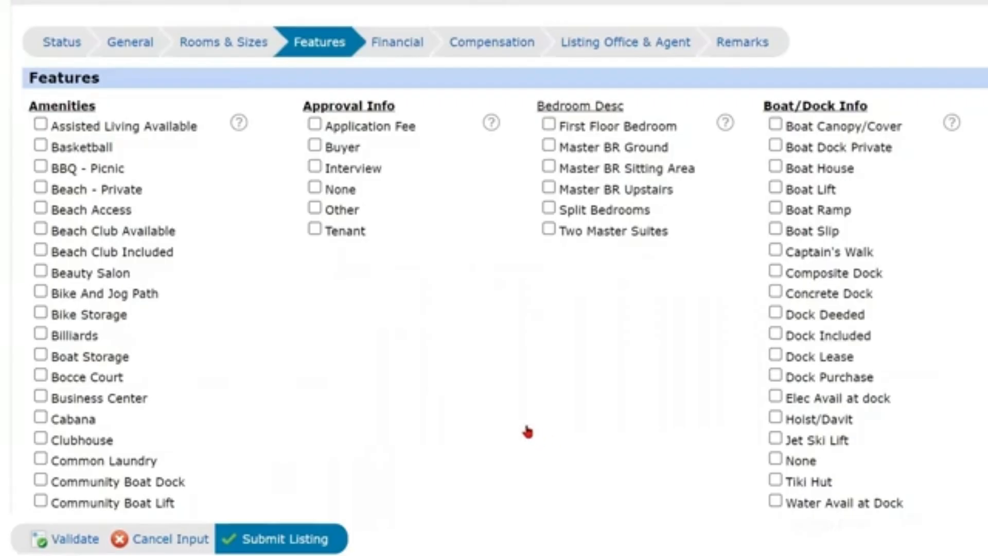
{"action": "scroll", "coordinate": [526, 432], "scroll_direction": "down", "scroll_amount": 1}
{"action": "scroll", "coordinate": [53, 203], "scroll_direction": "up", "scroll_amount": 2}
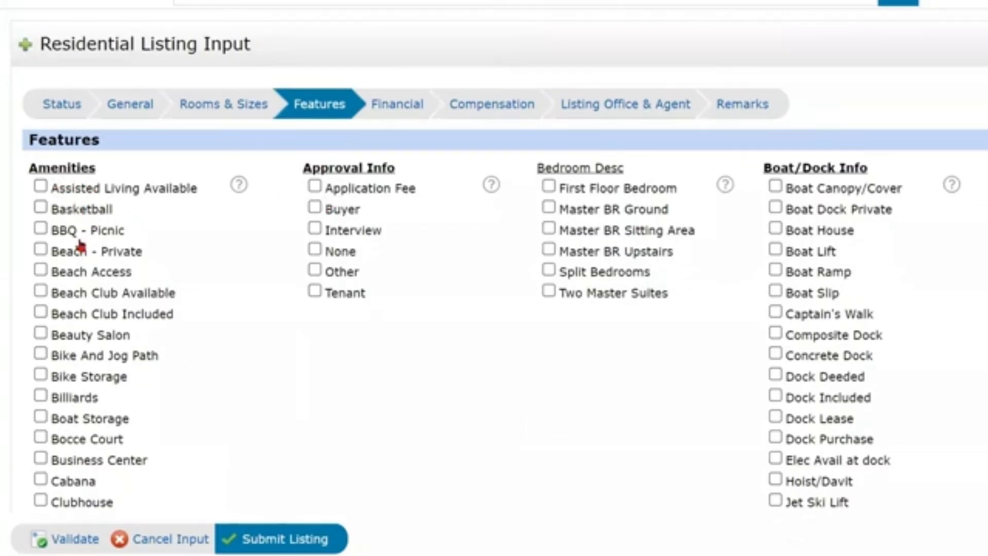
{"action": "scroll", "coordinate": [93, 396], "scroll_direction": "down", "scroll_amount": 15}
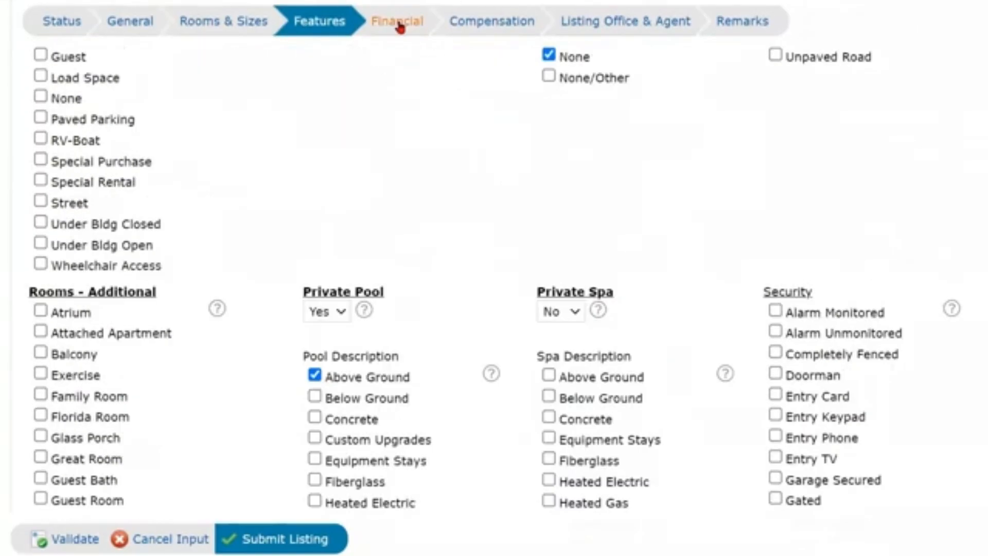
{"action": "left_click", "coordinate": [400, 26]}
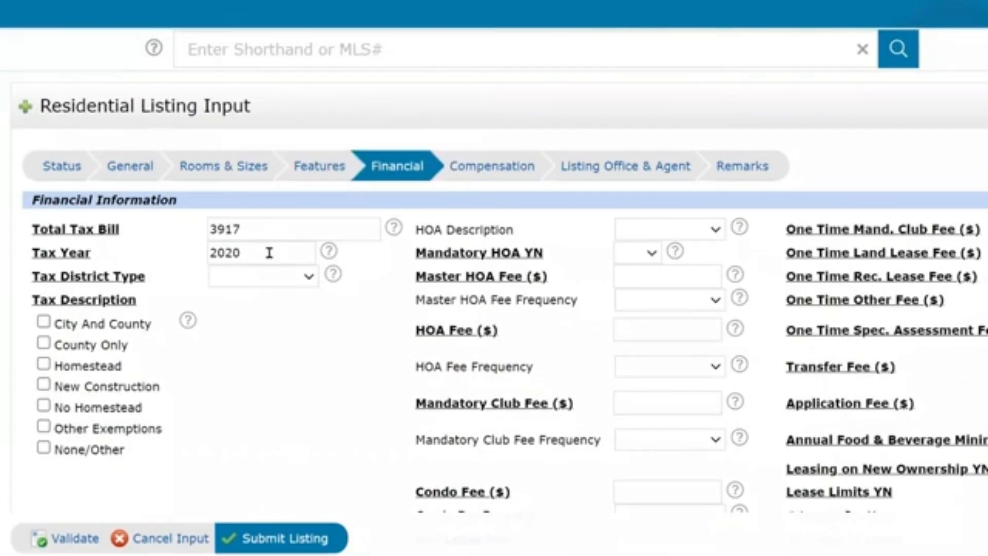
Choose Not Applicable for Tax District Type and tick Homestead under Tax Description.
{"action": "left_click", "coordinate": [279, 283]}
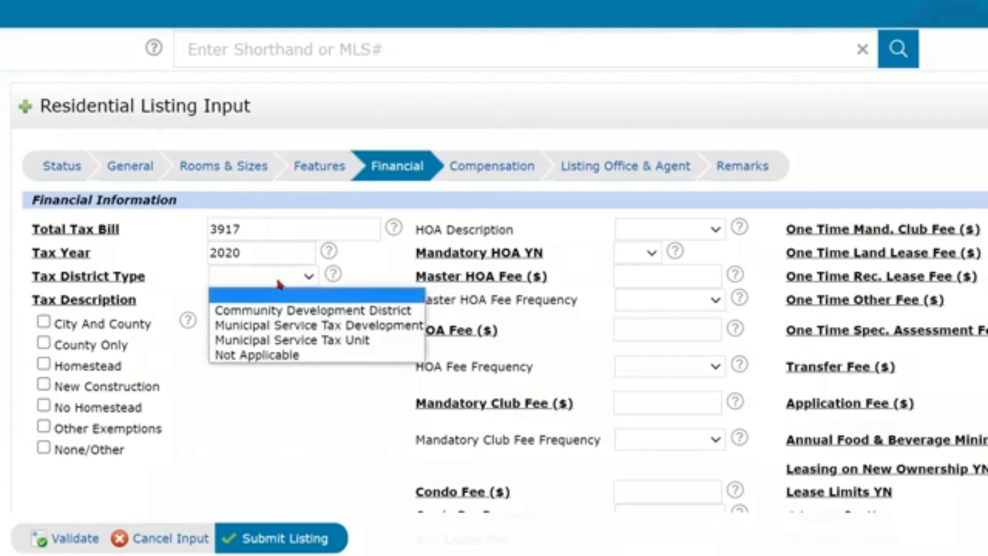
{"action": "left_click", "coordinate": [268, 358]}
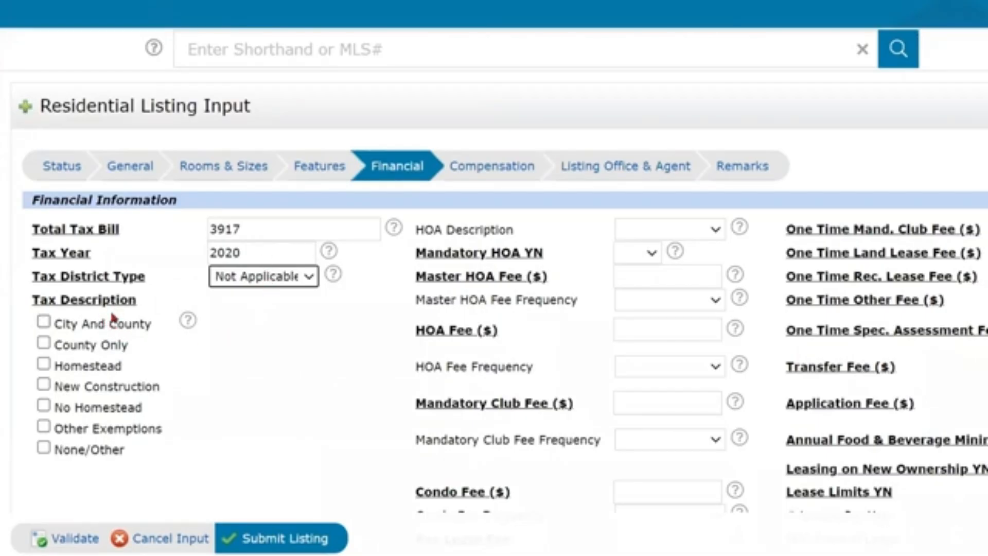
{"action": "scroll", "coordinate": [111, 322], "scroll_direction": "down", "scroll_amount": 1}
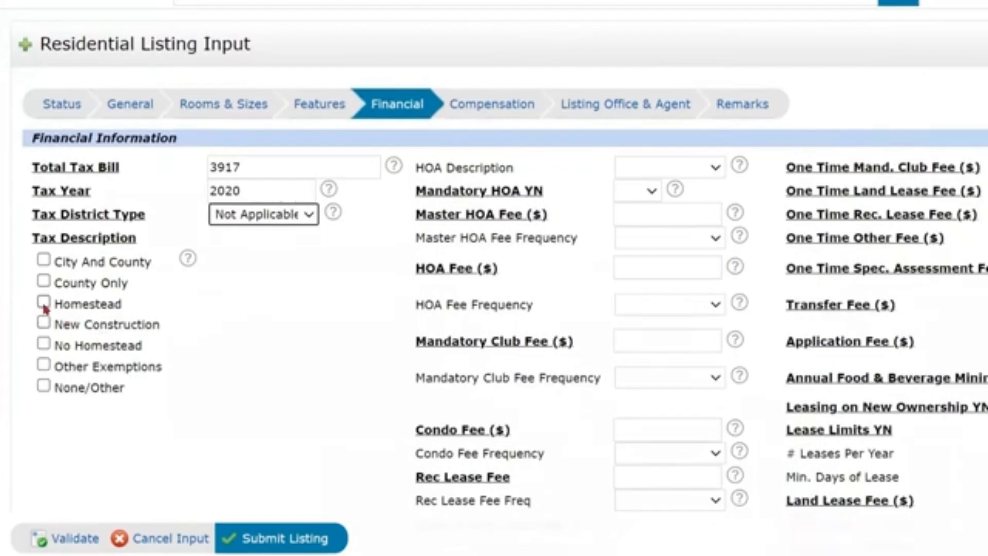
{"action": "left_click", "coordinate": [43, 302]}
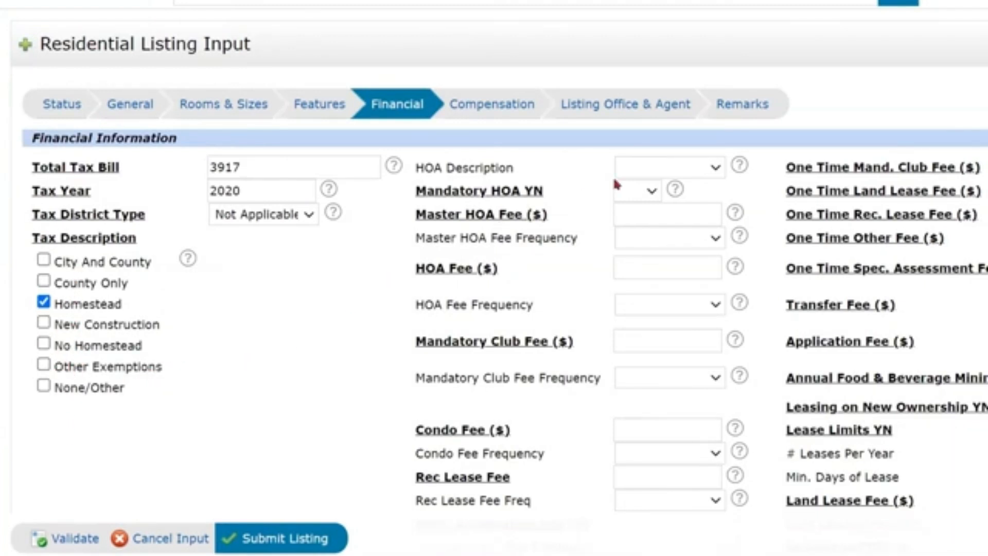
Set the HOA as Mandatory (Yes) with a Master HOA fee of 111 paid quarterly.
{"action": "left_click", "coordinate": [710, 164]}
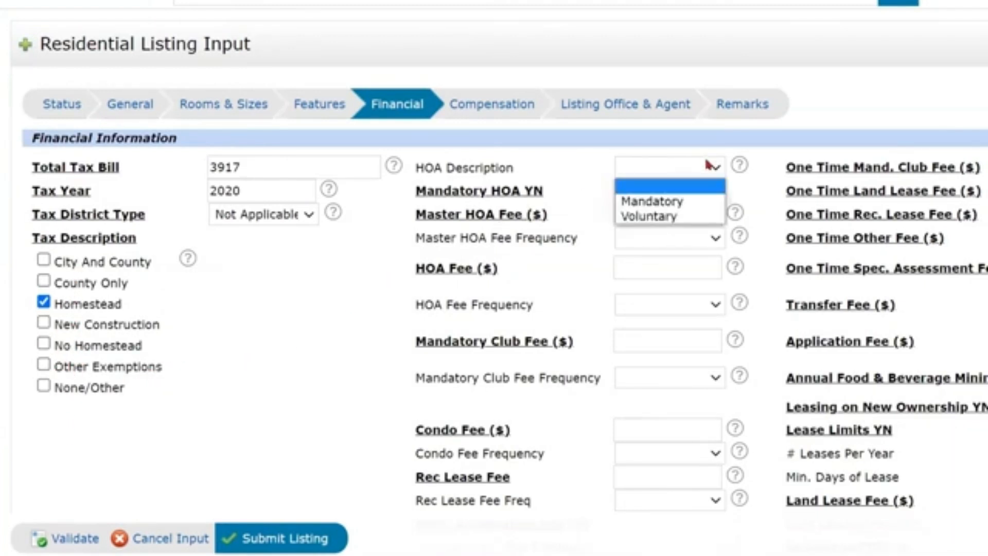
{"action": "left_click", "coordinate": [681, 201]}
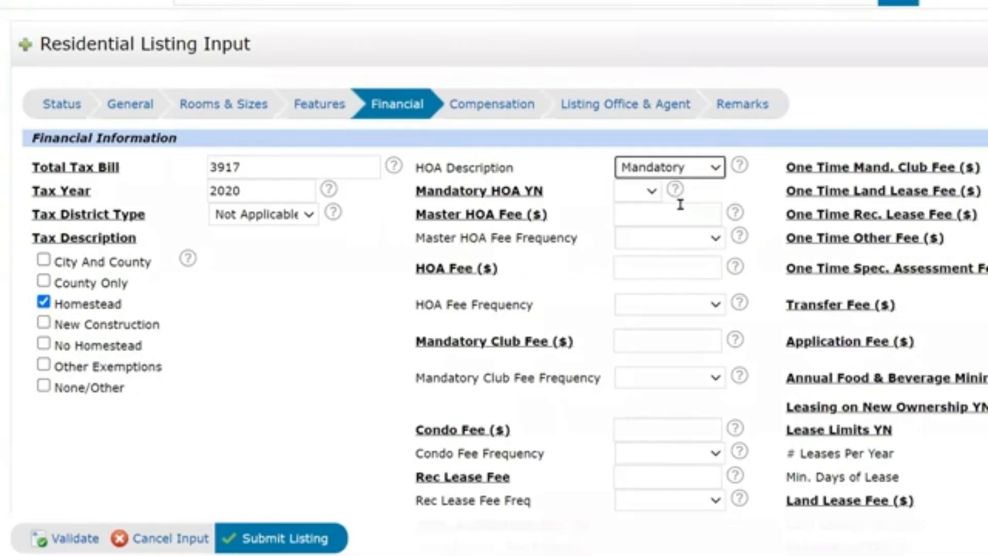
{"action": "left_click", "coordinate": [647, 197]}
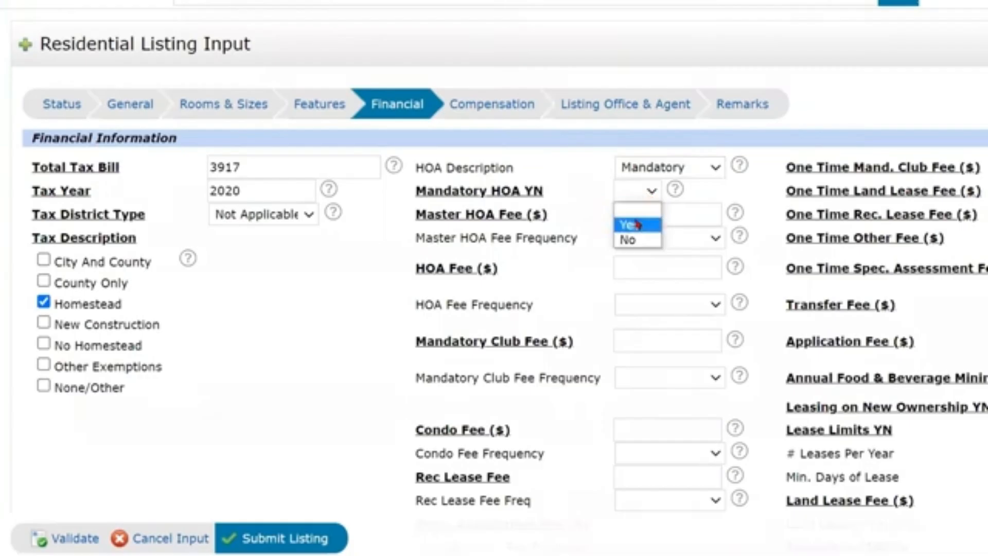
{"action": "left_click", "coordinate": [634, 220]}
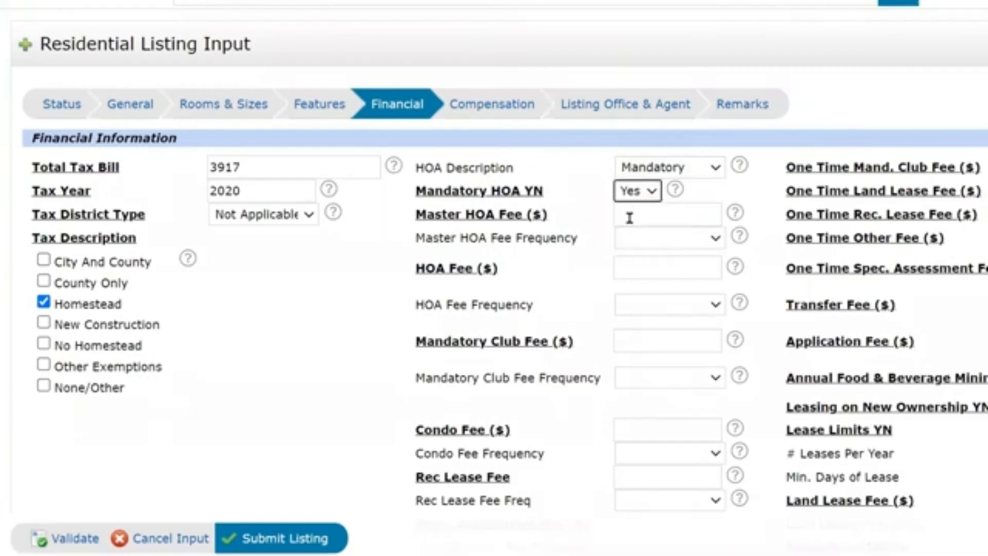
{"action": "left_click", "coordinate": [685, 215]}
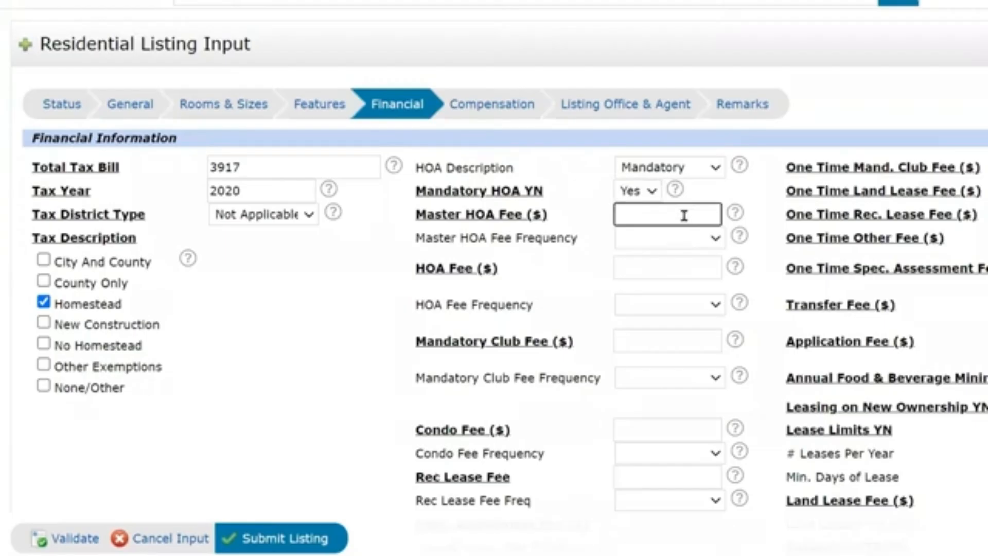
{"action": "type", "text": "111"}
{"action": "left_click", "coordinate": [674, 241]}
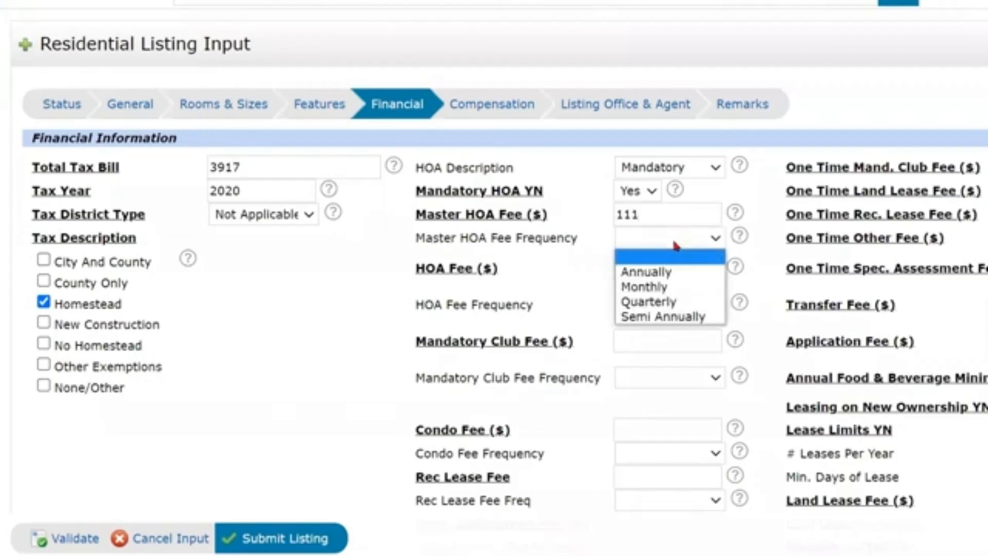
{"action": "left_click", "coordinate": [672, 301]}
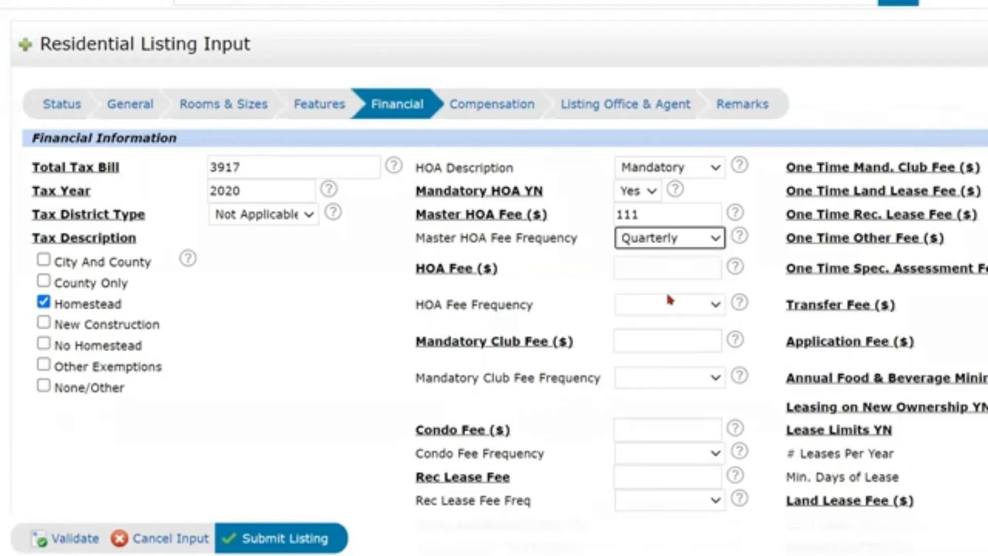
Enter an HOA fee of 100 paid monthly.
{"action": "left_click", "coordinate": [645, 268]}
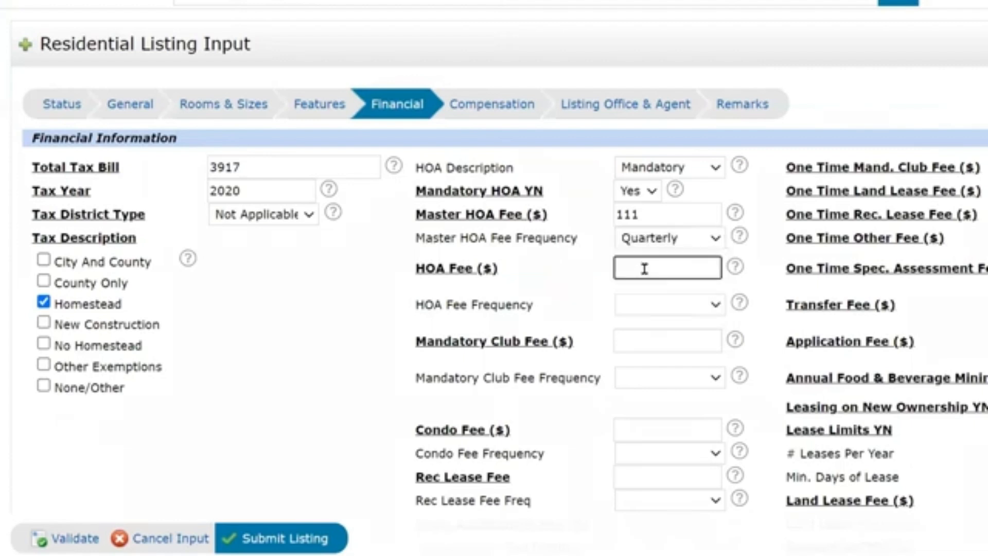
{"action": "type", "text": "100"}
{"action": "left_click", "coordinate": [656, 309]}
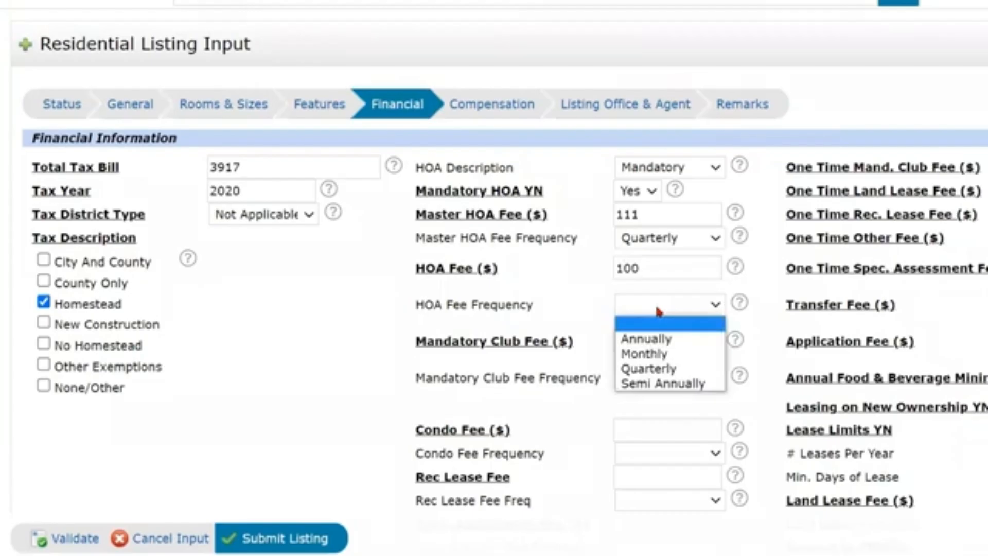
{"action": "left_click", "coordinate": [665, 354]}
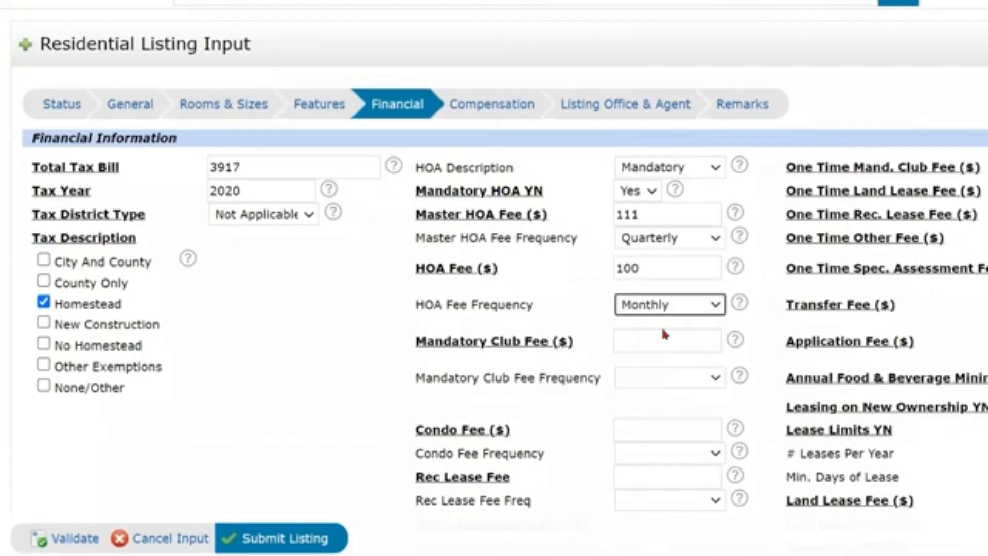
Enter 0 for the mandatory club, condo and rec lease fees, leaving rec lease frequency blank.
{"action": "scroll", "coordinate": [627, 155], "scroll_direction": "down", "scroll_amount": 3}
{"action": "left_click", "coordinate": [630, 155]}
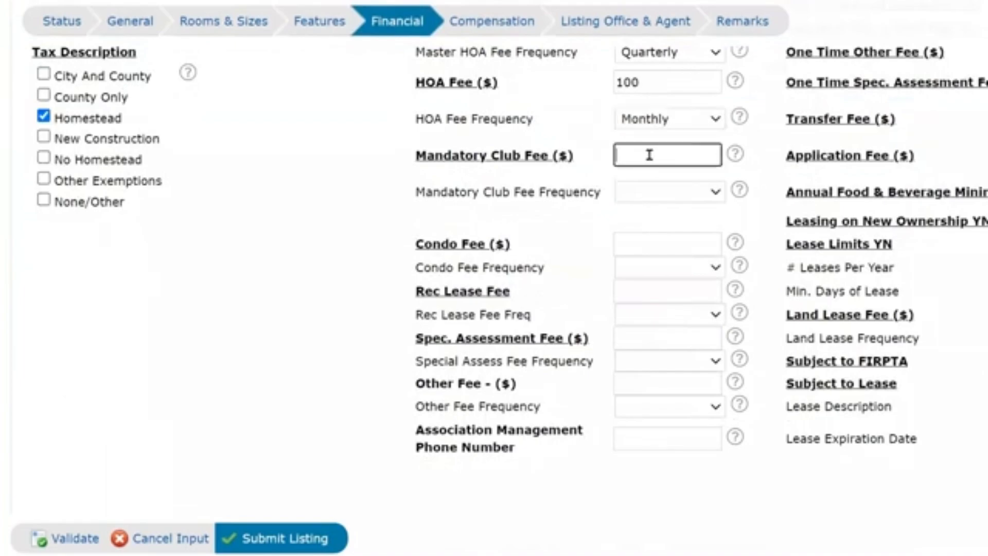
{"action": "type", "text": "0"}
{"action": "key", "text": "Tab"}
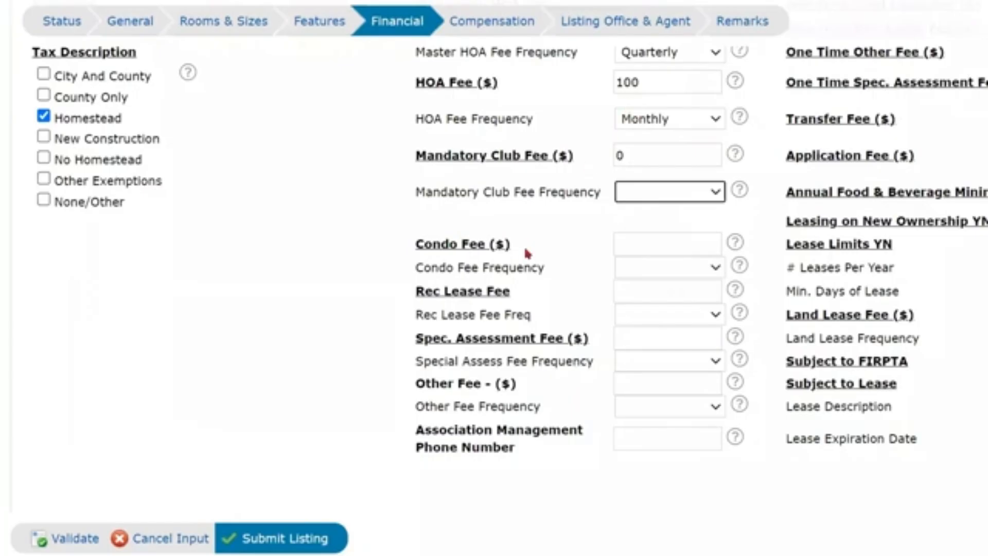
{"action": "left_click", "coordinate": [681, 244]}
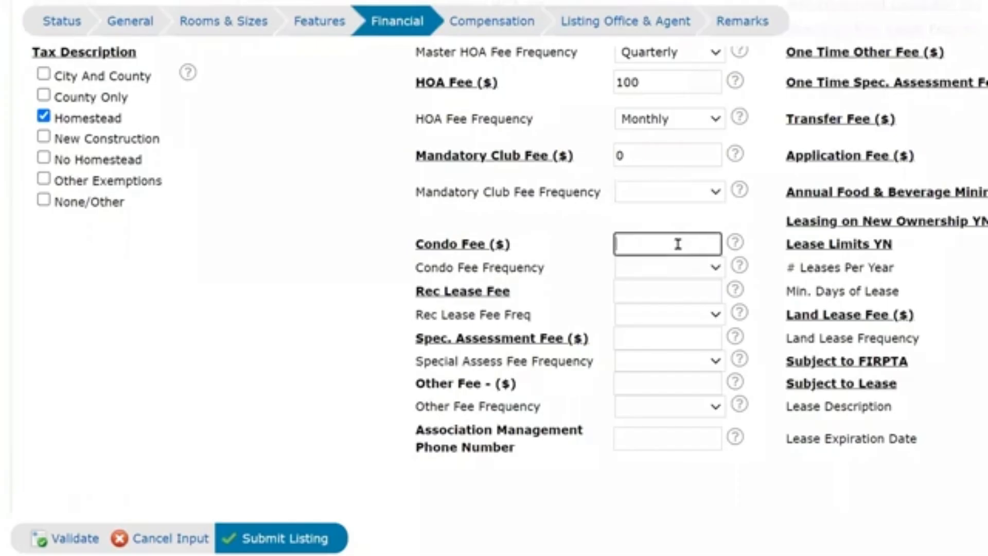
{"action": "type", "text": "0"}
{"action": "left_click", "coordinate": [685, 291]}
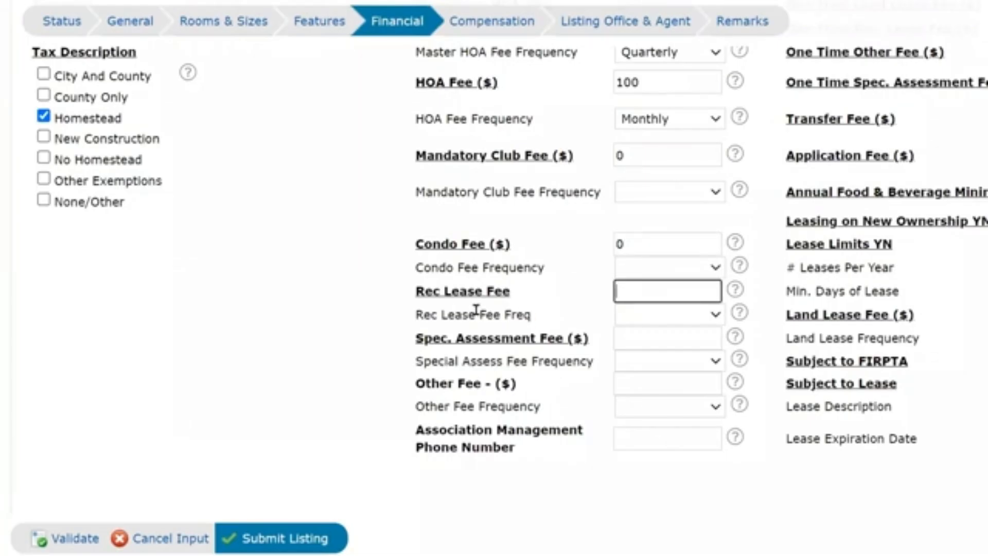
{"action": "type", "text": "0"}
{"action": "left_click", "coordinate": [645, 319]}
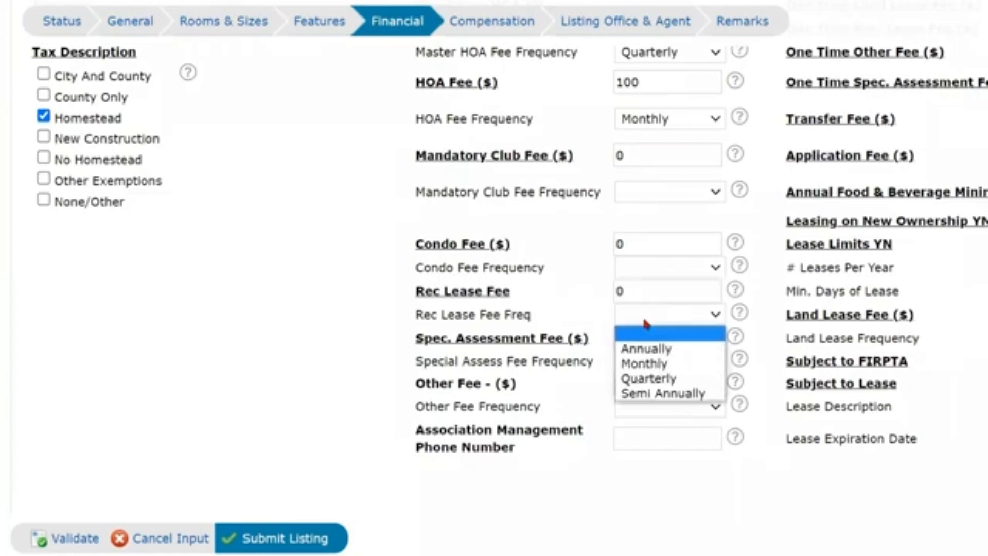
{"action": "left_click", "coordinate": [645, 323]}
Enter 0 for special assessment and other fees, then start the association management phone number.
{"action": "left_click", "coordinate": [639, 340]}
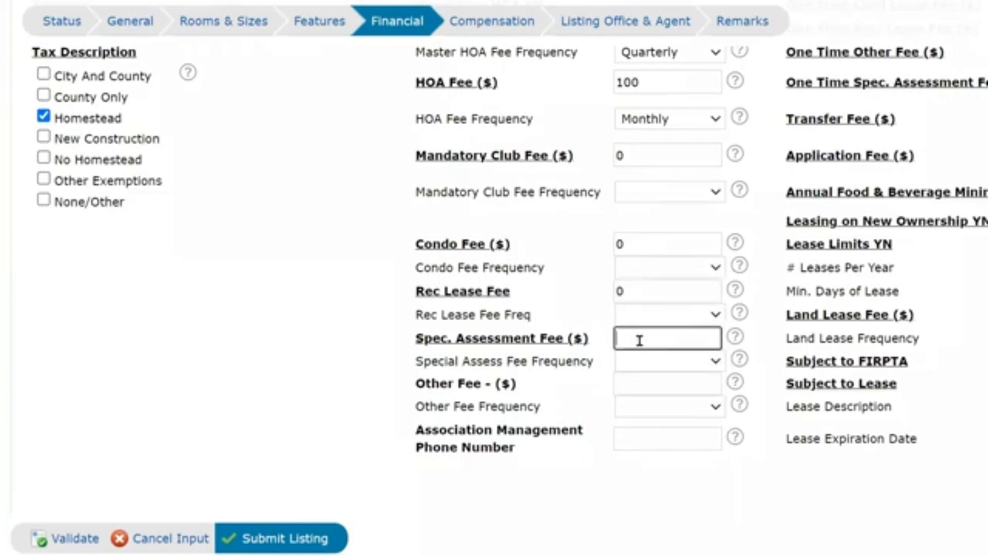
{"action": "type", "text": "0"}
{"action": "left_click", "coordinate": [653, 363]}
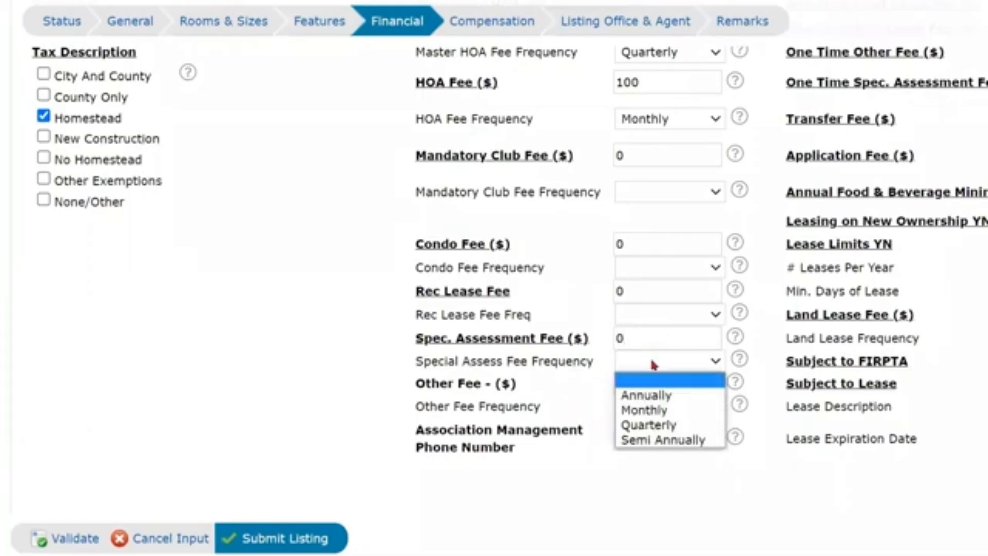
{"action": "left_click", "coordinate": [653, 364]}
{"action": "left_click", "coordinate": [644, 386]}
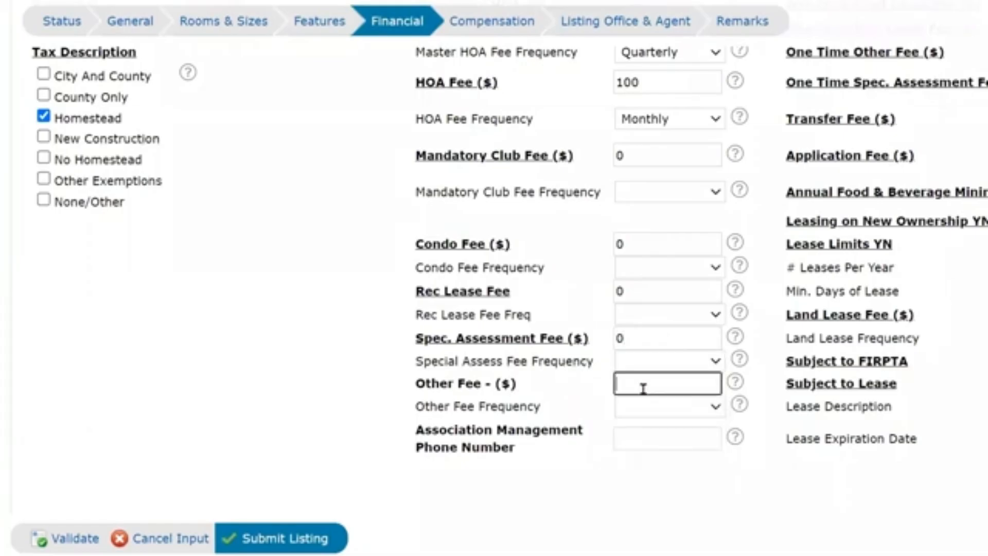
{"action": "type", "text": "0"}
{"action": "left_click", "coordinate": [669, 417]}
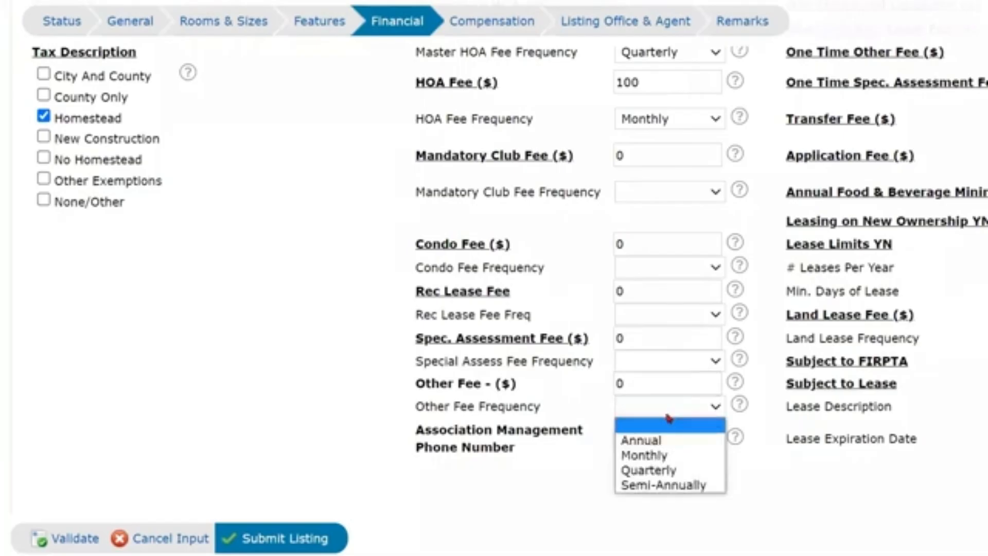
{"action": "left_click", "coordinate": [574, 471]}
{"action": "left_click", "coordinate": [644, 443]}
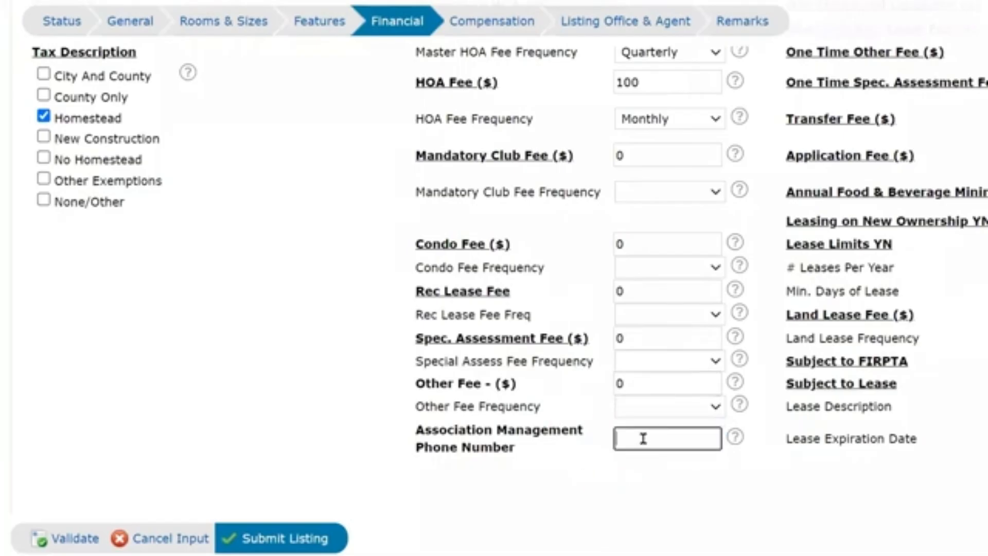
{"action": "type", "text": "5551212"}
Enter 0 for the one-time club, land lease, rec lease, other and special assessment fees.
{"action": "scroll", "coordinate": [946, 301], "scroll_direction": "up", "scroll_amount": 5}
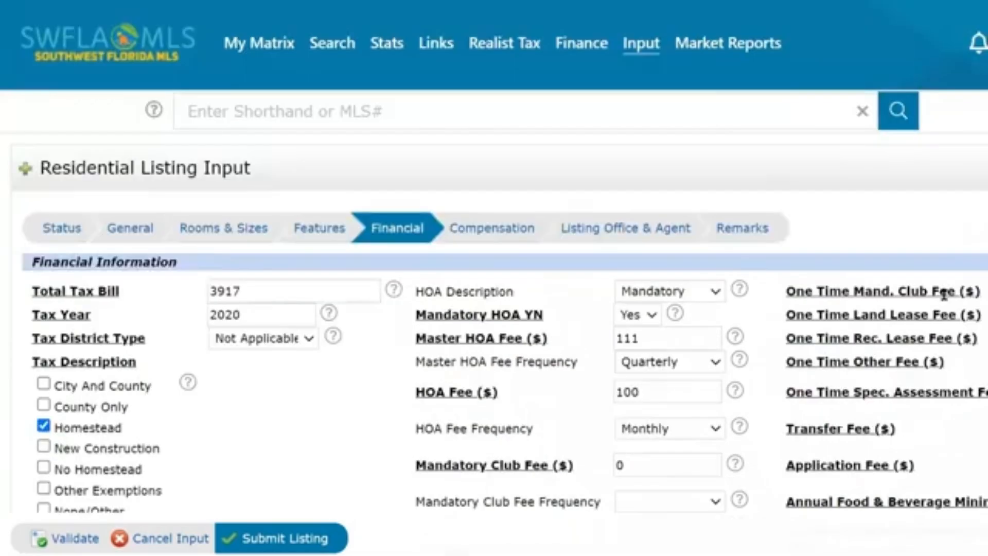
{"action": "scroll", "coordinate": [946, 293], "scroll_direction": "down", "scroll_amount": 2}
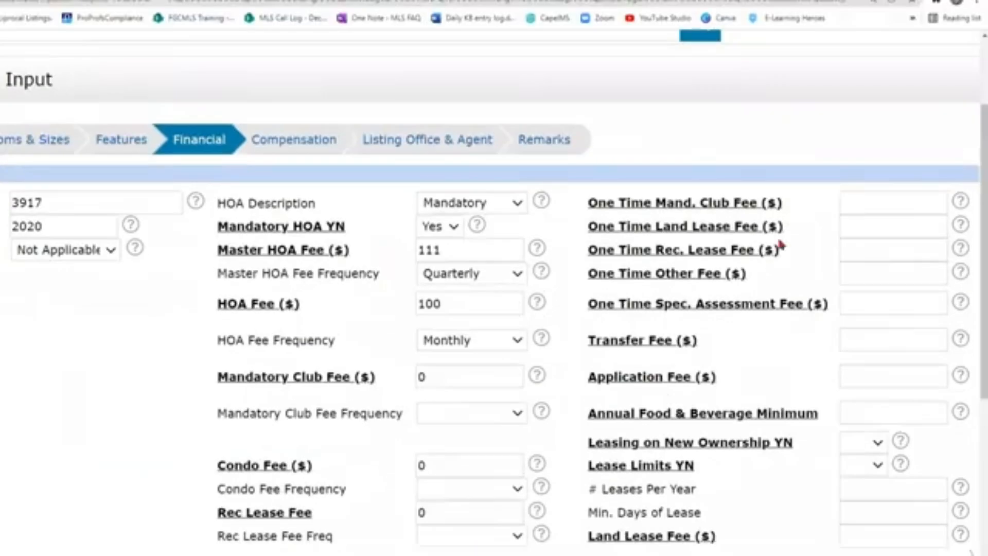
{"action": "left_click", "coordinate": [902, 206]}
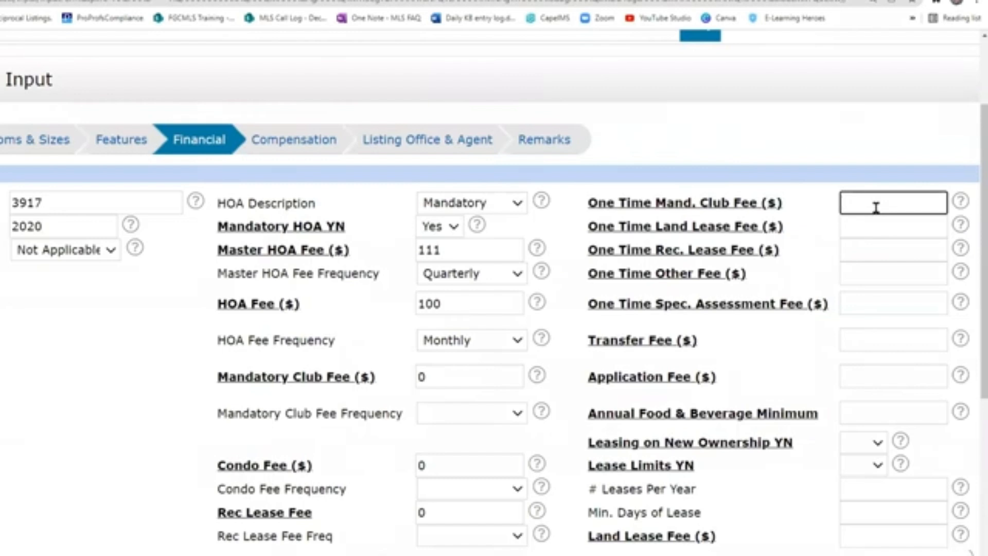
{"action": "type", "text": "0"}
{"action": "left_click", "coordinate": [872, 227]}
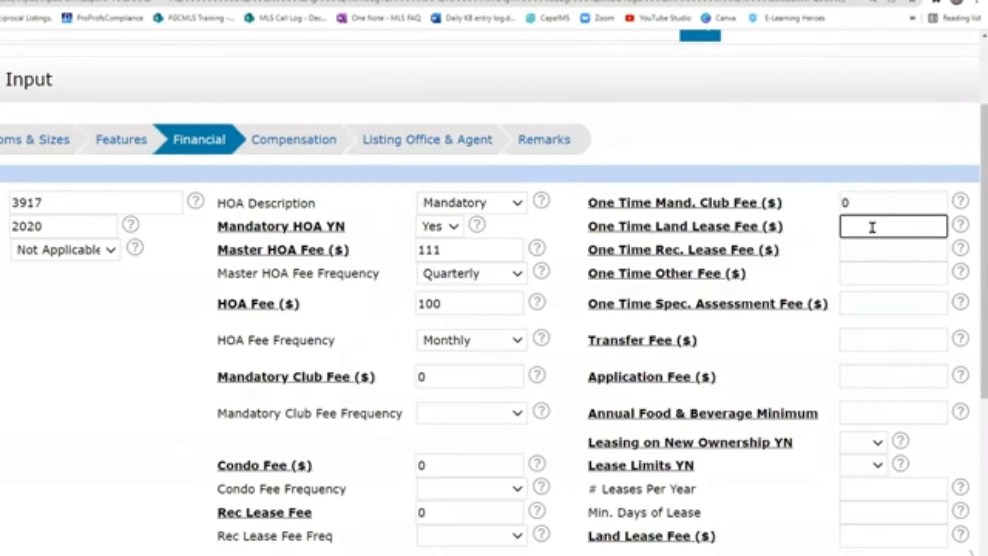
{"action": "type", "text": "0"}
{"action": "left_click", "coordinate": [872, 251]}
{"action": "type", "text": "0"}
{"action": "left_click", "coordinate": [870, 274]}
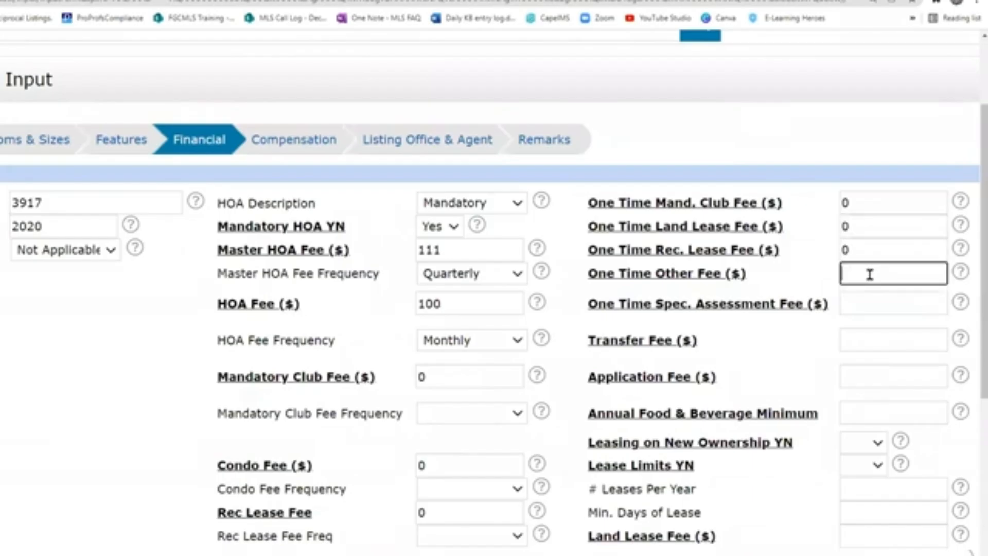
{"action": "type", "text": "0"}
{"action": "left_click", "coordinate": [865, 308]}
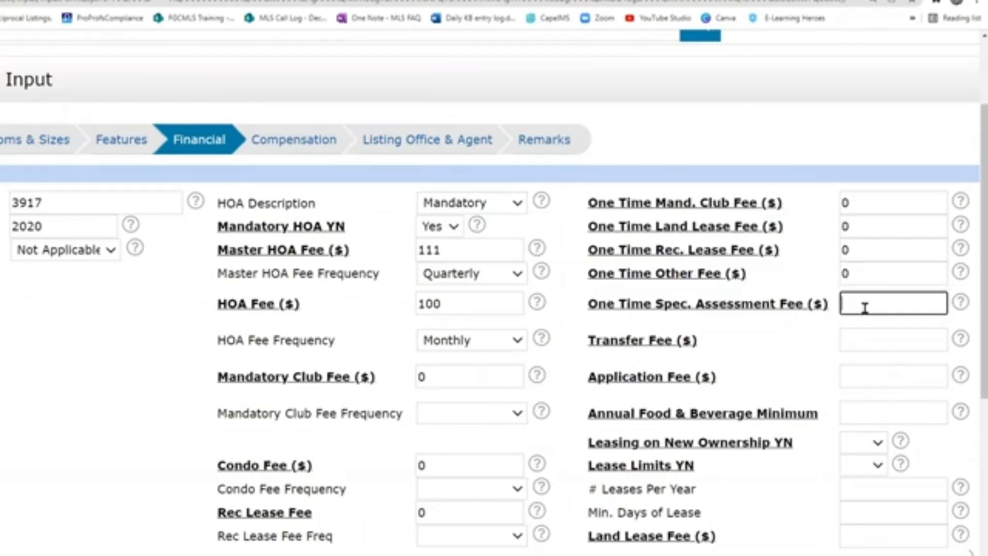
{"action": "type", "text": "0"}
Set Transfer Fee 0, Application Fee 125 and Annual Food & Beverage Minimum 0.
{"action": "scroll", "coordinate": [873, 306], "scroll_direction": "down", "scroll_amount": 1}
{"action": "scroll", "coordinate": [873, 306], "scroll_direction": "down", "scroll_amount": 1}
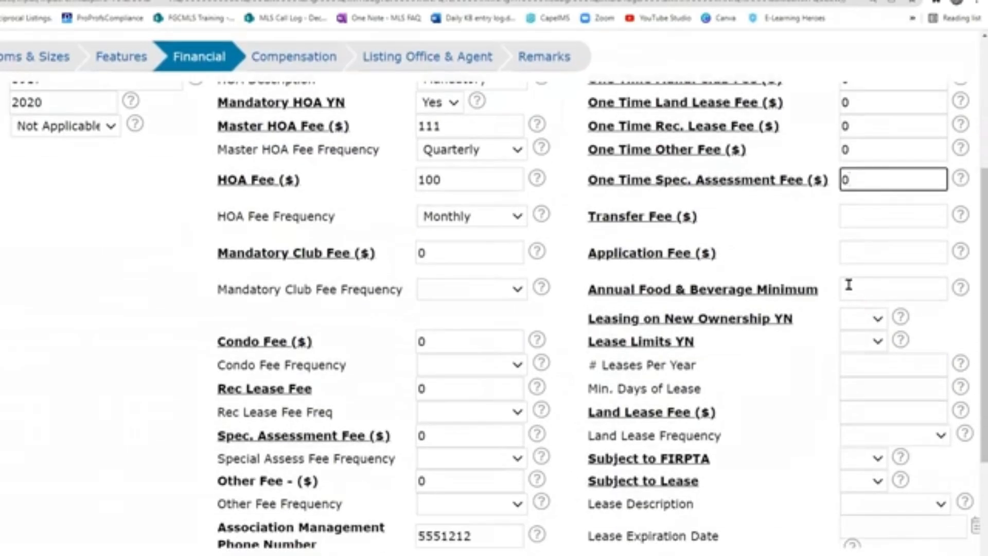
{"action": "left_click", "coordinate": [864, 216]}
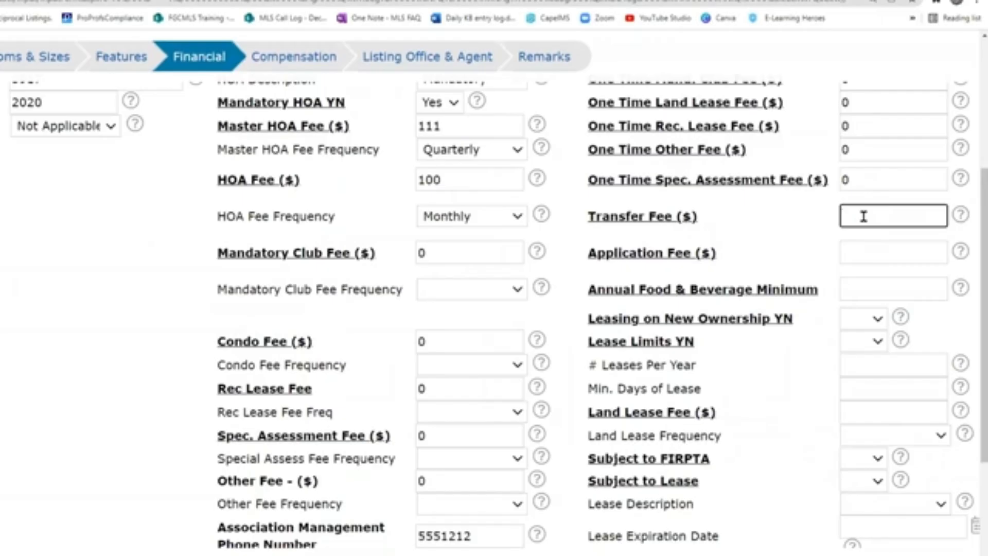
{"action": "type", "text": "0"}
{"action": "left_click", "coordinate": [858, 254]}
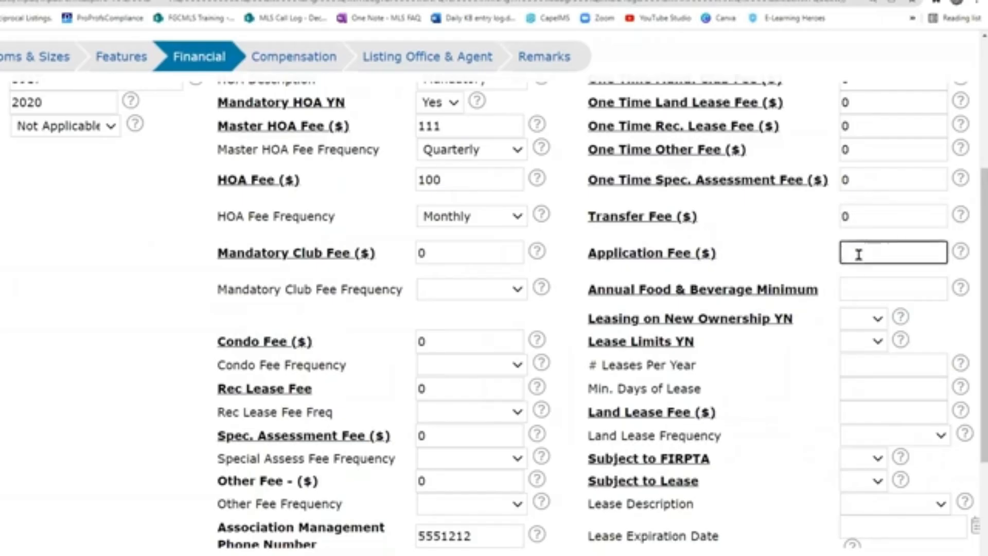
{"action": "type", "text": "125"}
{"action": "left_click", "coordinate": [855, 282]}
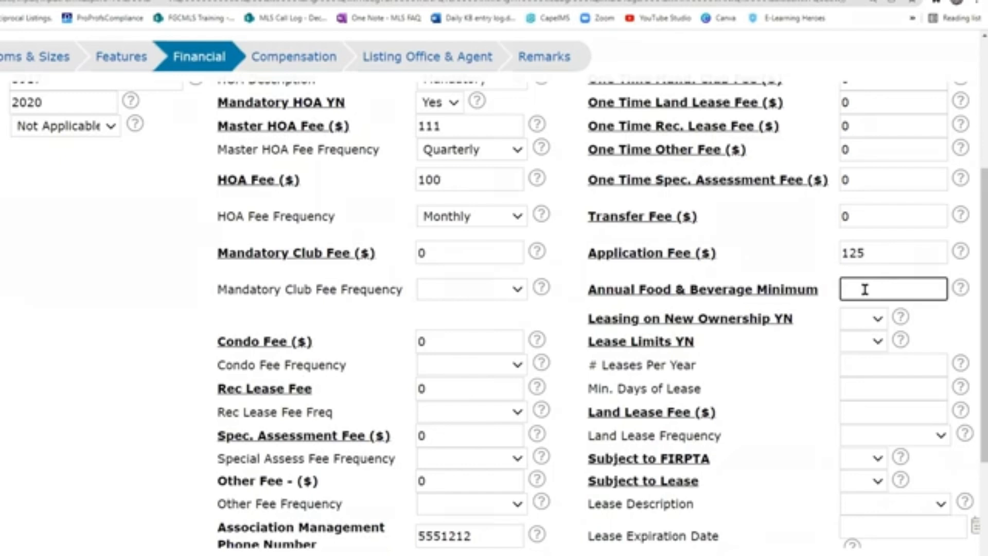
{"action": "type", "text": "0"}
{"action": "scroll", "coordinate": [796, 307], "scroll_direction": "down", "scroll_amount": 1}
Set Leasing on New Ownership to No, Lease Limits to Yes, and 1 lease per year.
{"action": "scroll", "coordinate": [797, 307], "scroll_direction": "down", "scroll_amount": 1}
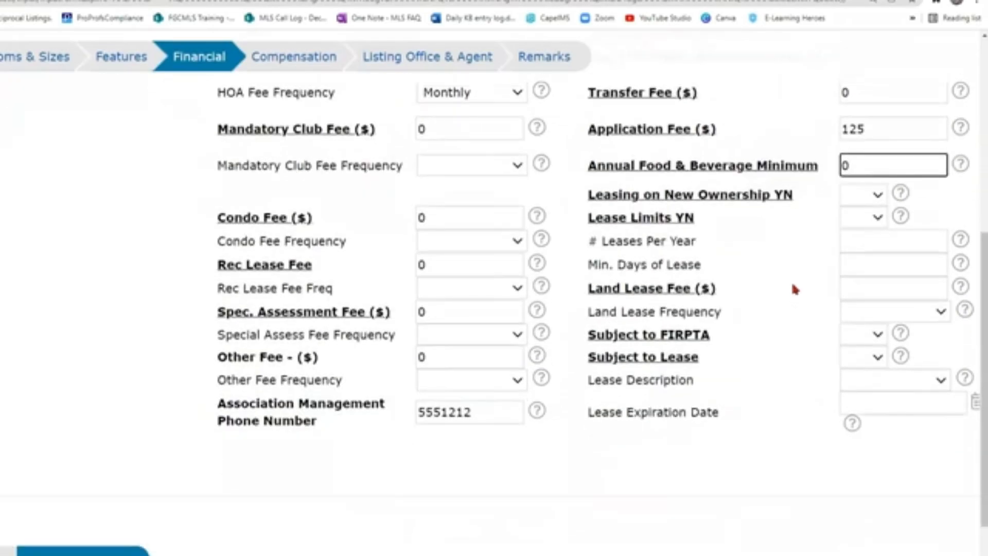
{"action": "left_click", "coordinate": [878, 197]}
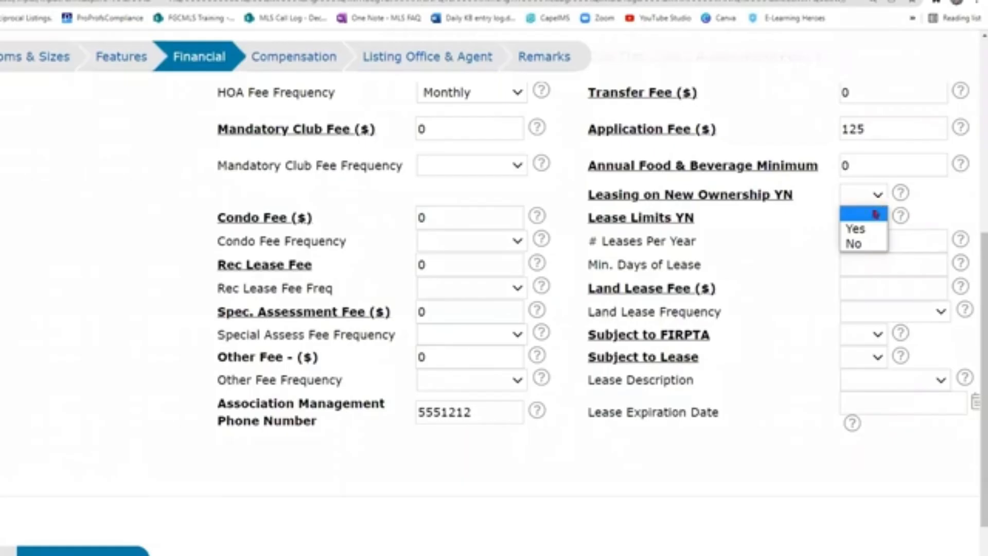
{"action": "left_click", "coordinate": [865, 242]}
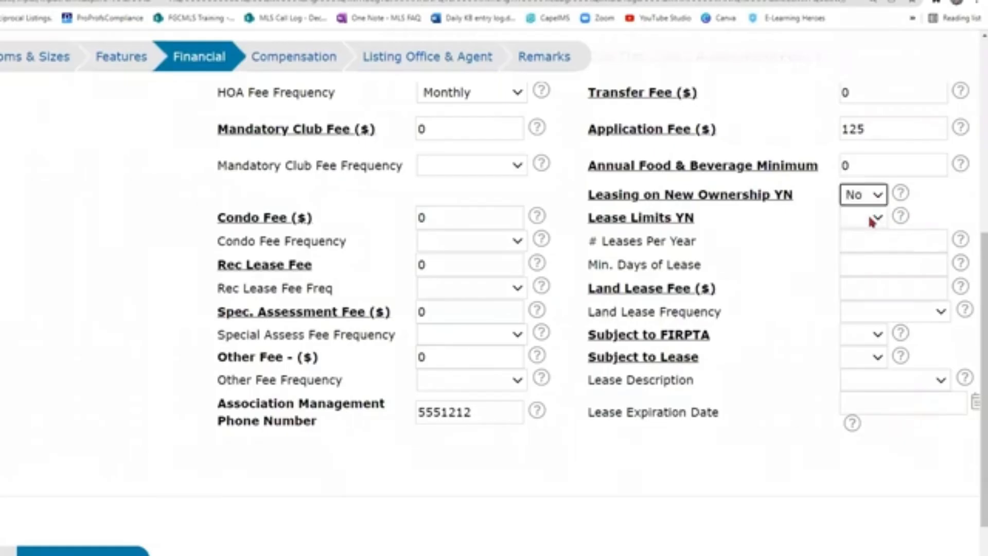
{"action": "left_click", "coordinate": [871, 222]}
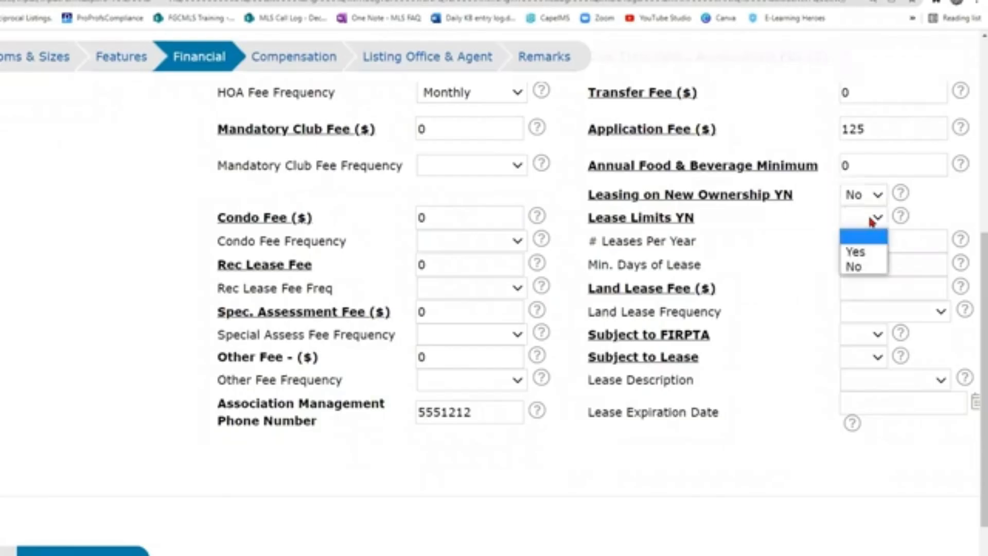
{"action": "left_click", "coordinate": [871, 257]}
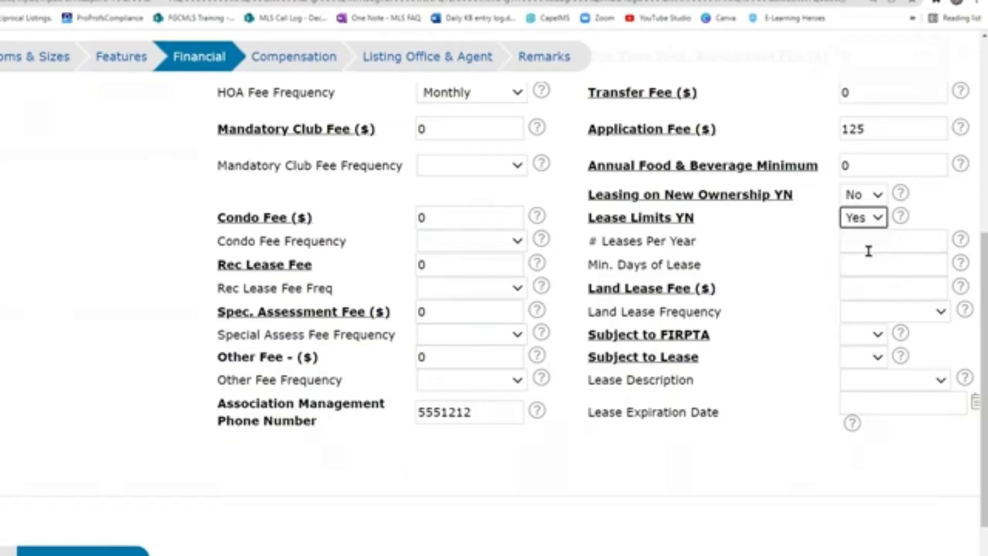
{"action": "left_click", "coordinate": [867, 243]}
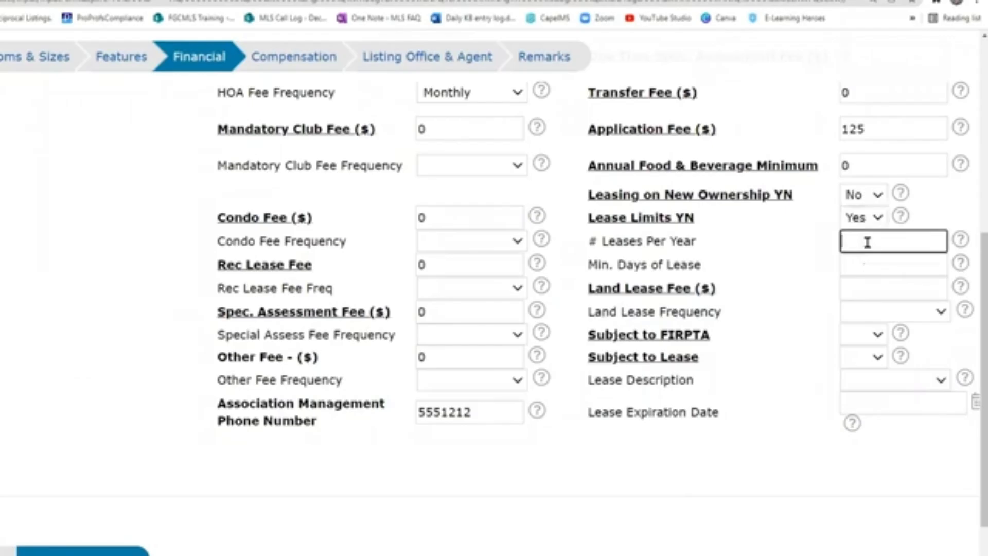
{"action": "type", "text": "1"}
{"action": "left_click", "coordinate": [857, 266]}
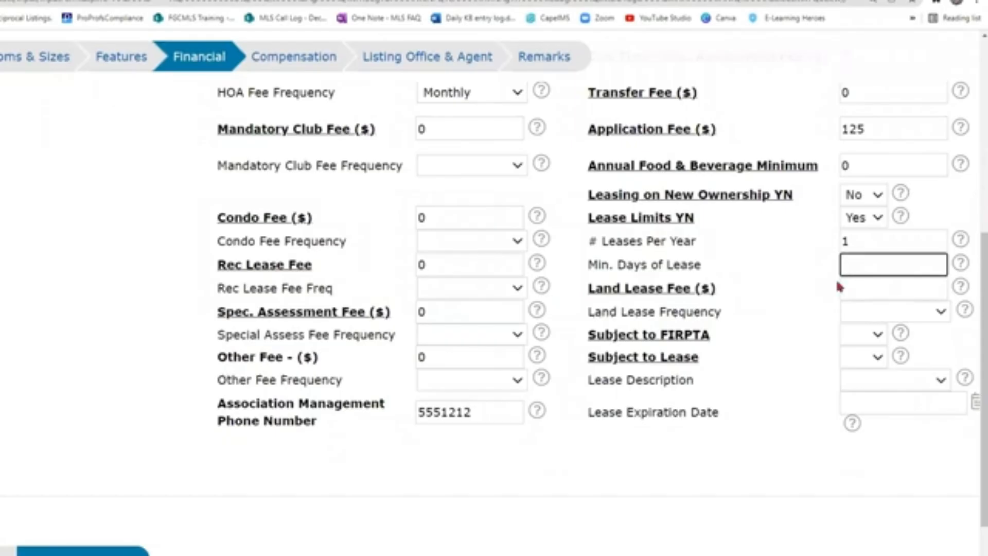
Enter a Land Lease Fee of 0, leaving its frequency blank.
{"action": "scroll", "coordinate": [816, 300], "scroll_direction": "down", "scroll_amount": 2}
{"action": "left_click", "coordinate": [875, 168]}
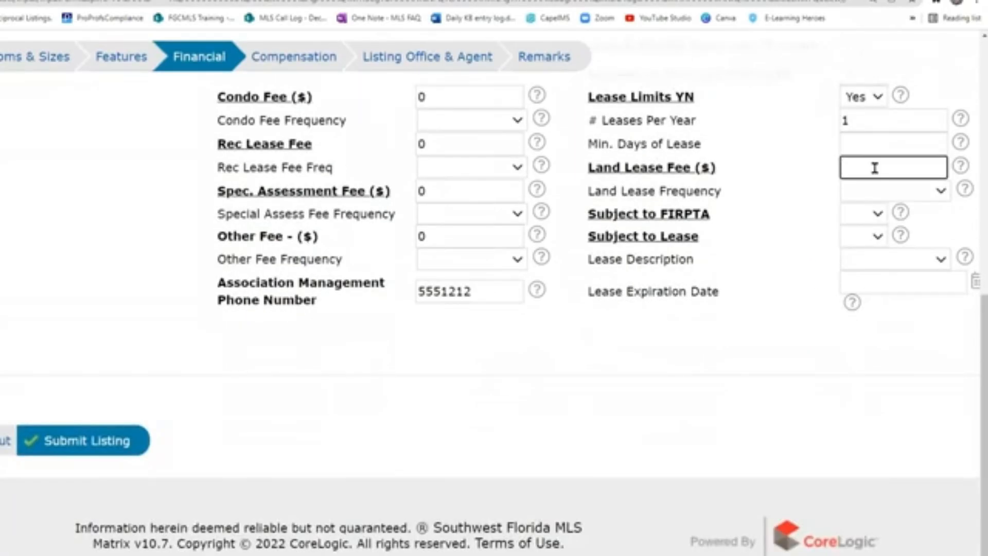
{"action": "type", "text": "0"}
{"action": "left_click", "coordinate": [864, 195]}
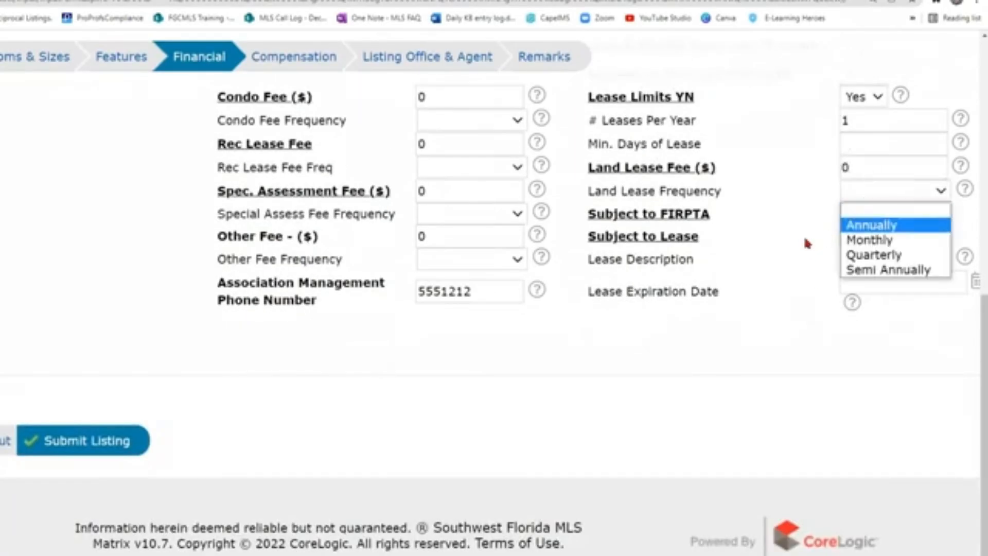
{"action": "left_click", "coordinate": [871, 214]}
{"action": "left_click", "coordinate": [869, 217]}
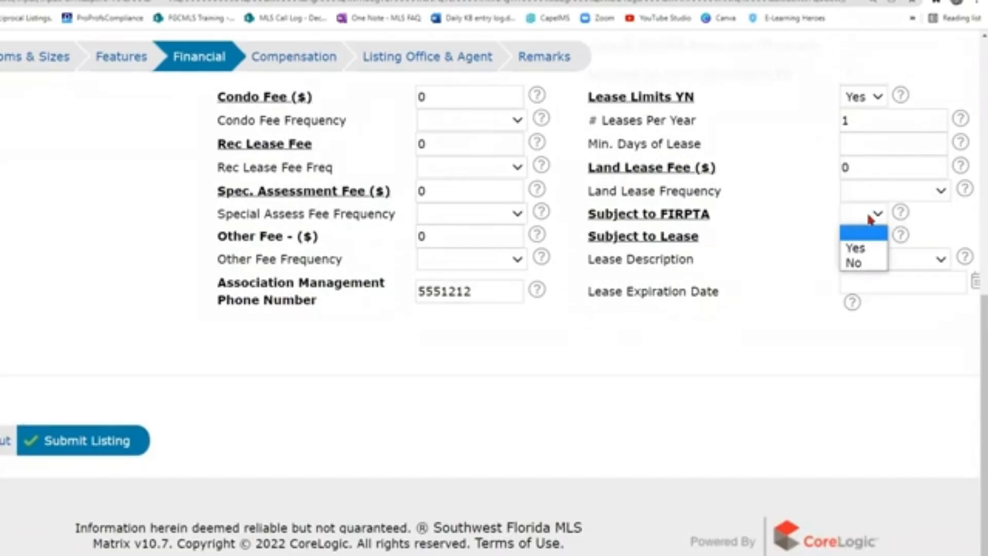
Check the FIRPTA help note and set Subject to FIRPTA to No.
{"action": "left_click", "coordinate": [901, 213]}
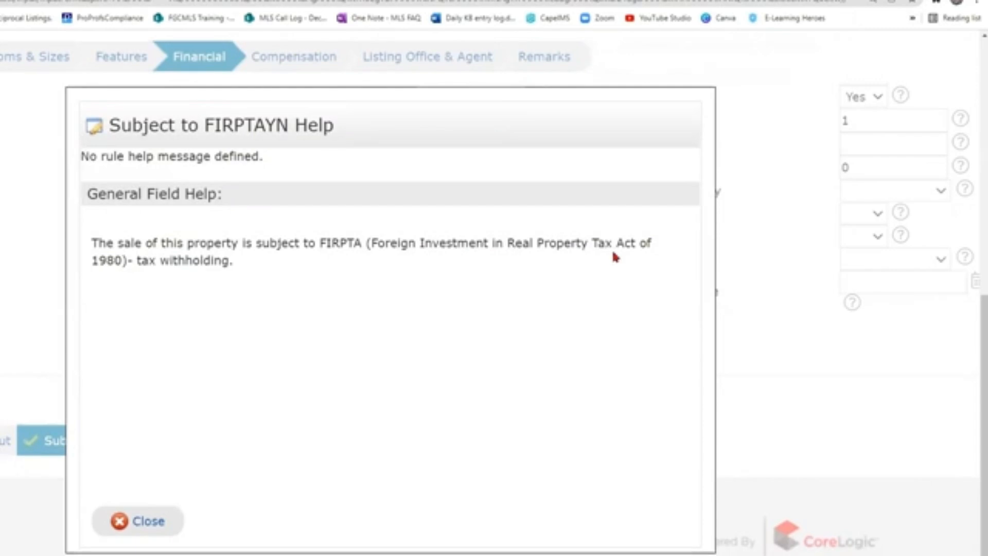
{"action": "left_click", "coordinate": [876, 214]}
{"action": "left_click", "coordinate": [876, 214]}
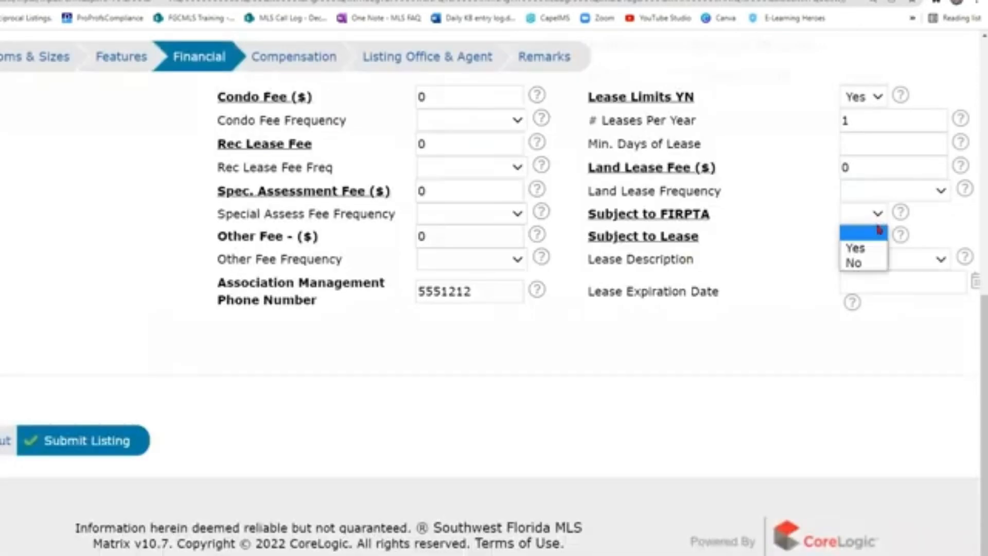
{"action": "left_click", "coordinate": [868, 264]}
Set Subject to Lease to No with lease description blank, then go to the Compensation section.
{"action": "left_click", "coordinate": [871, 238]}
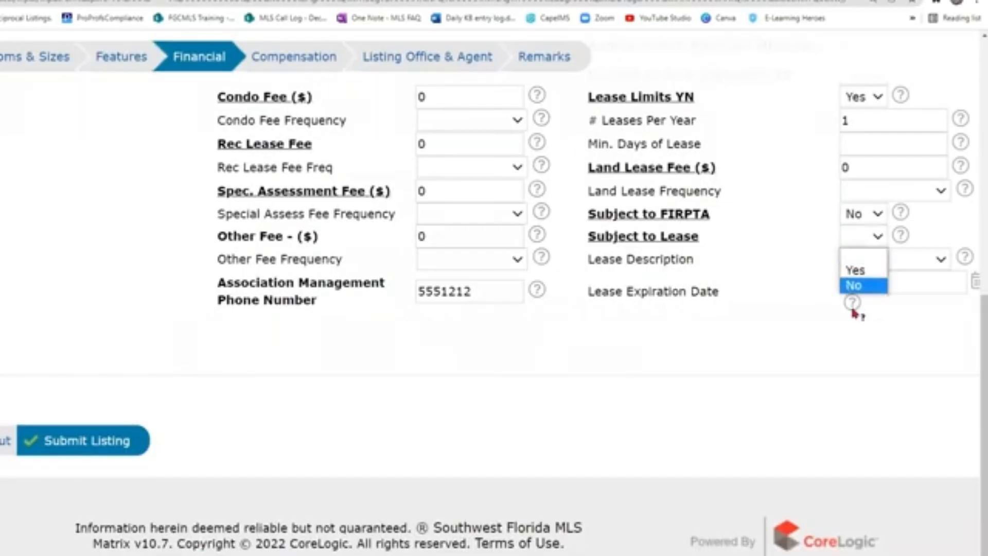
{"action": "left_click", "coordinate": [863, 288]}
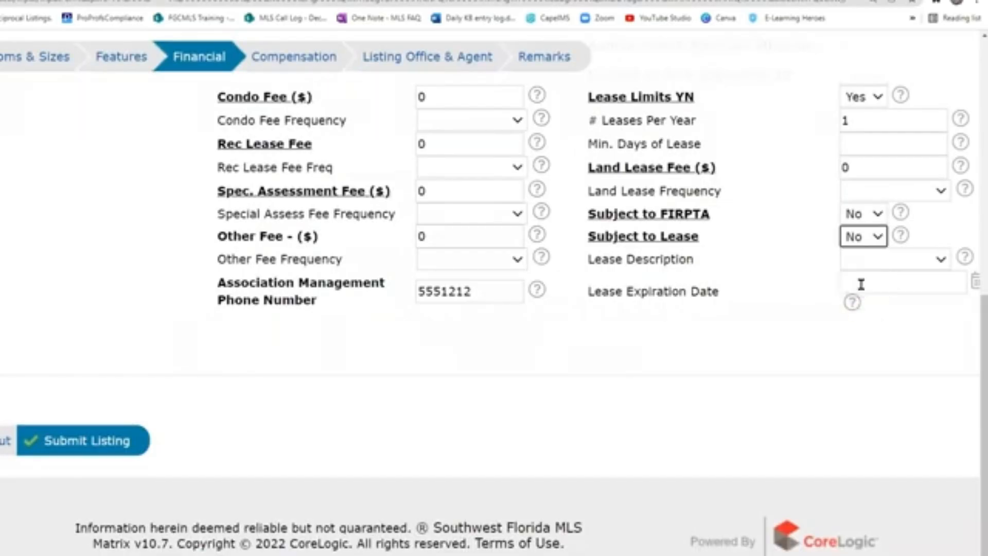
{"action": "left_click", "coordinate": [879, 263]}
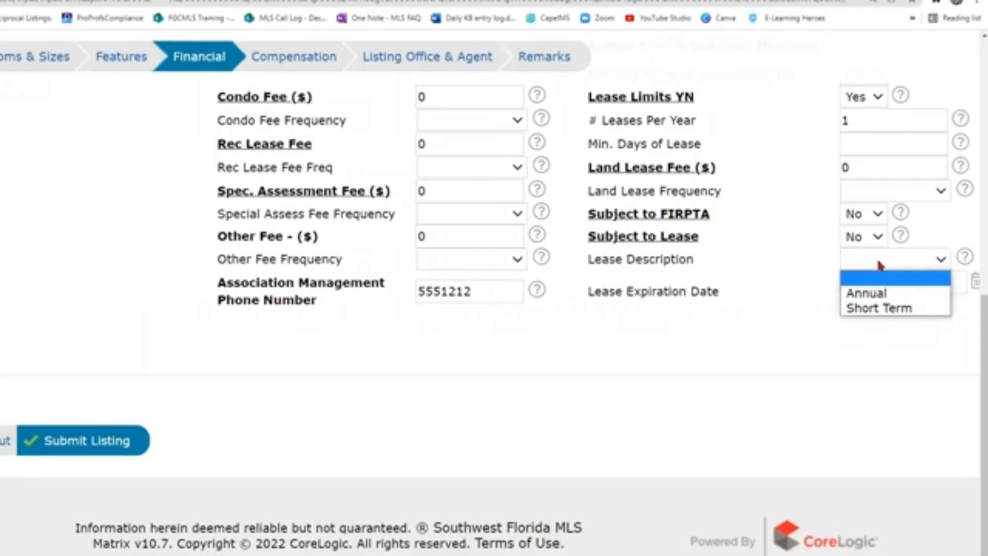
{"action": "left_click", "coordinate": [880, 263]}
{"action": "left_click", "coordinate": [879, 287]}
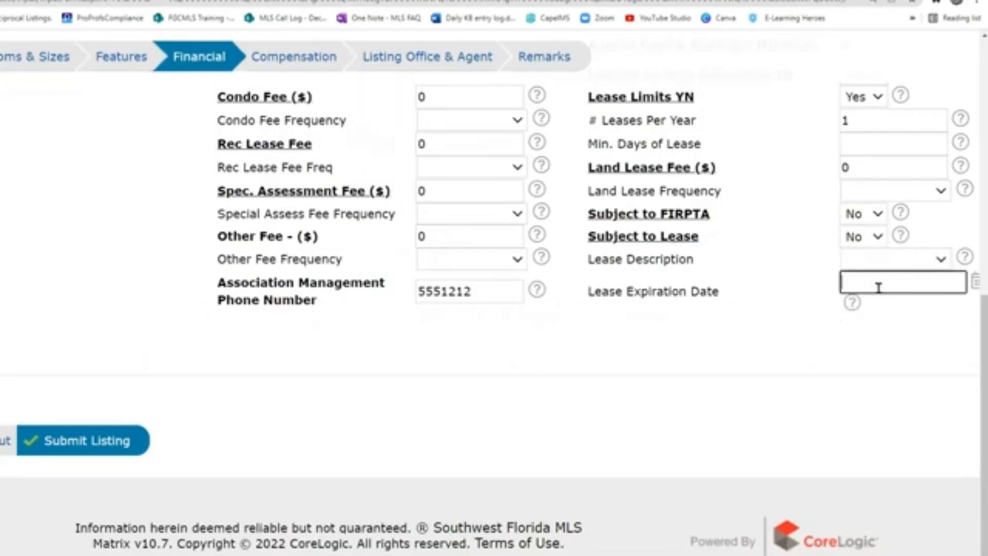
{"action": "left_click", "coordinate": [285, 57]}
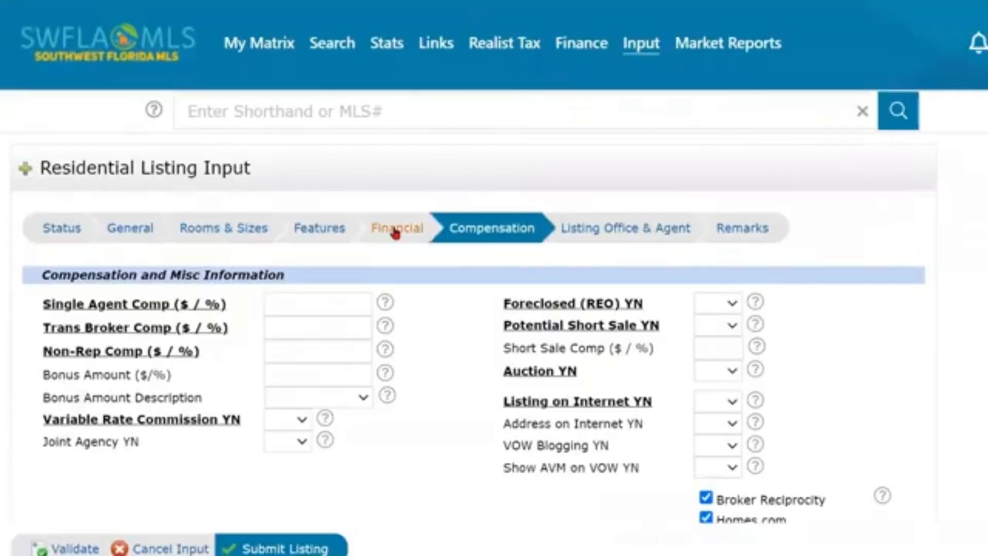
Enter 1% for Single Agent, Trans Broker and Non-Rep compensation, removing the stray -$250.
{"action": "scroll", "coordinate": [393, 229], "scroll_direction": "down", "scroll_amount": 2}
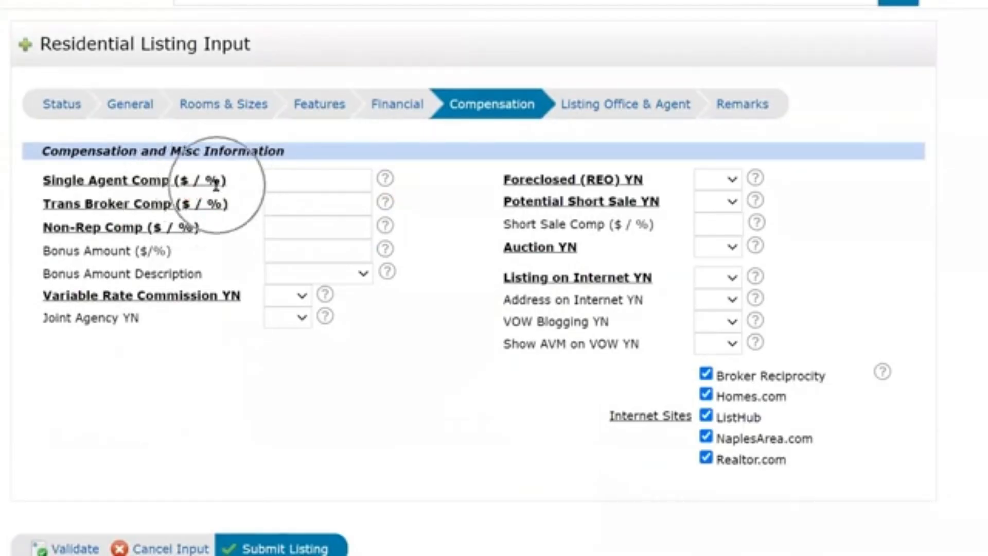
{"action": "left_click", "coordinate": [297, 180]}
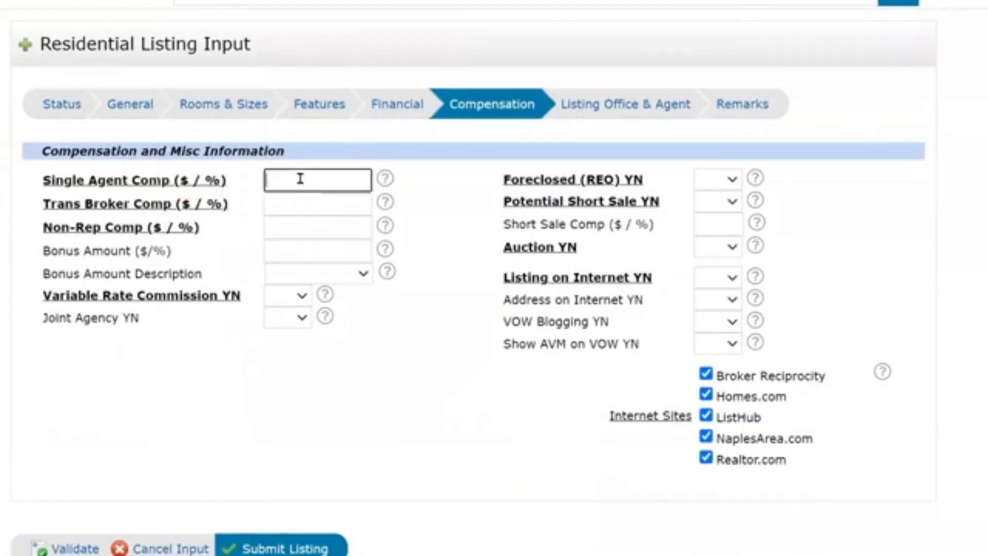
{"action": "type", "text": "1%"}
{"action": "left_click", "coordinate": [298, 201]}
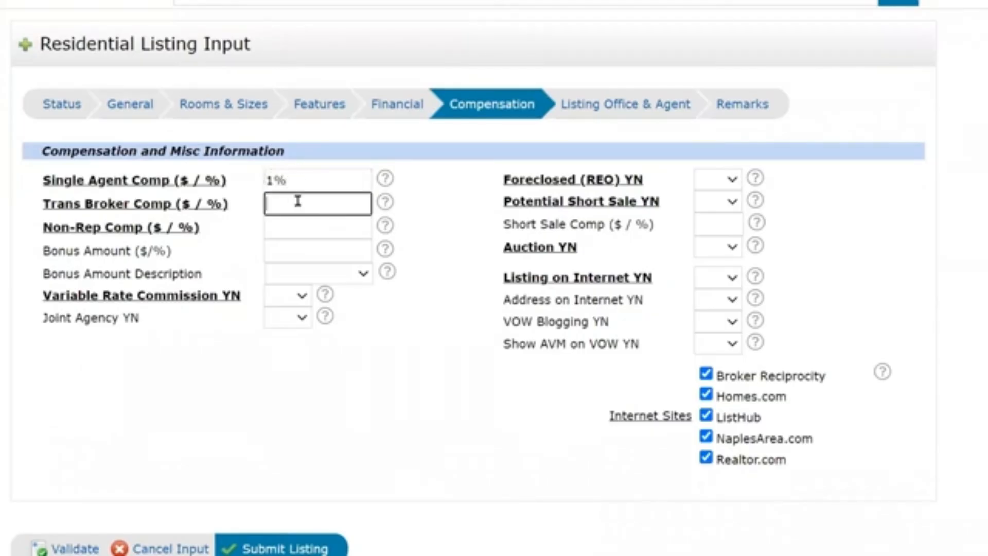
{"action": "type", "text": "1%"}
{"action": "left_click", "coordinate": [288, 220]}
{"action": "type", "text": "1%"}
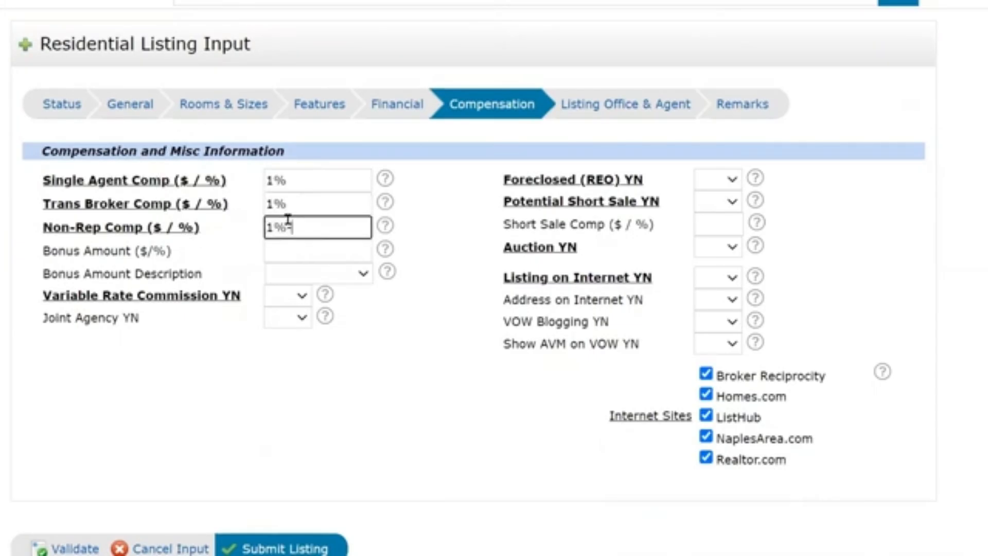
{"action": "type", "text": "-$250"}
{"action": "key", "text": "BackSpace"}
{"action": "key", "text": "BackSpace"}
{"action": "key", "text": "BackSpace"}
{"action": "key", "text": "BackSpace"}
{"action": "key", "text": "BackSpace"}
{"action": "left_click", "coordinate": [284, 250]}
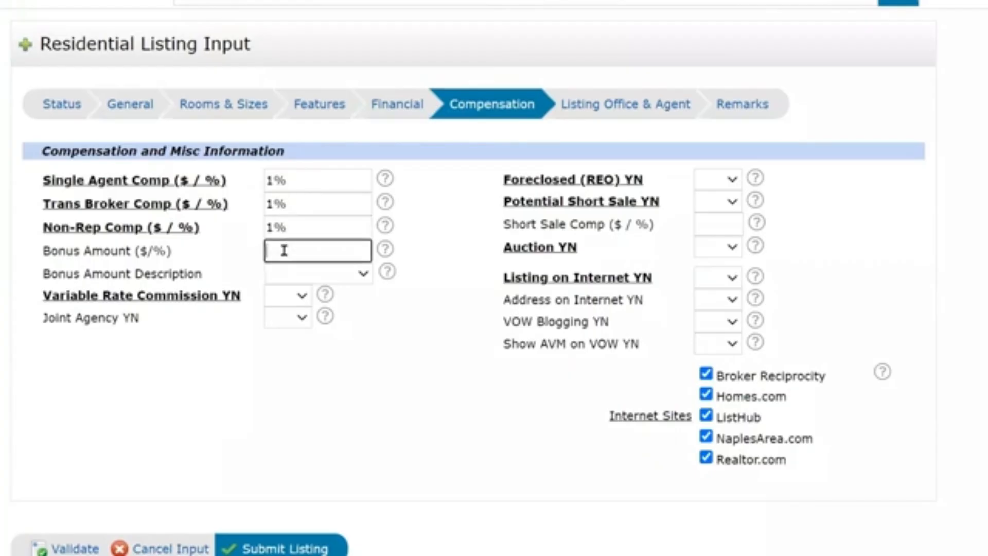
{"action": "left_click", "coordinate": [287, 278]}
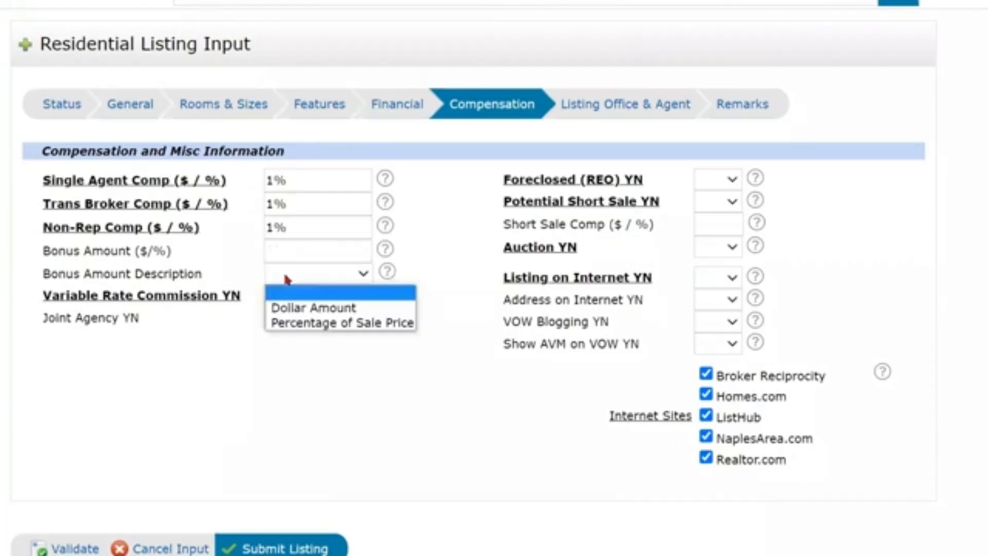
{"action": "left_click", "coordinate": [285, 275]}
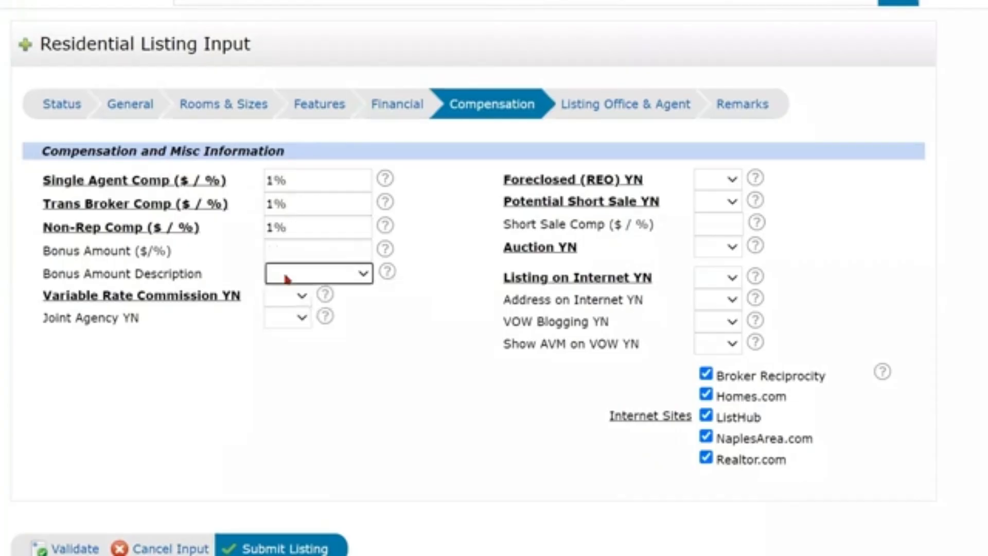
{"action": "left_click", "coordinate": [275, 302]}
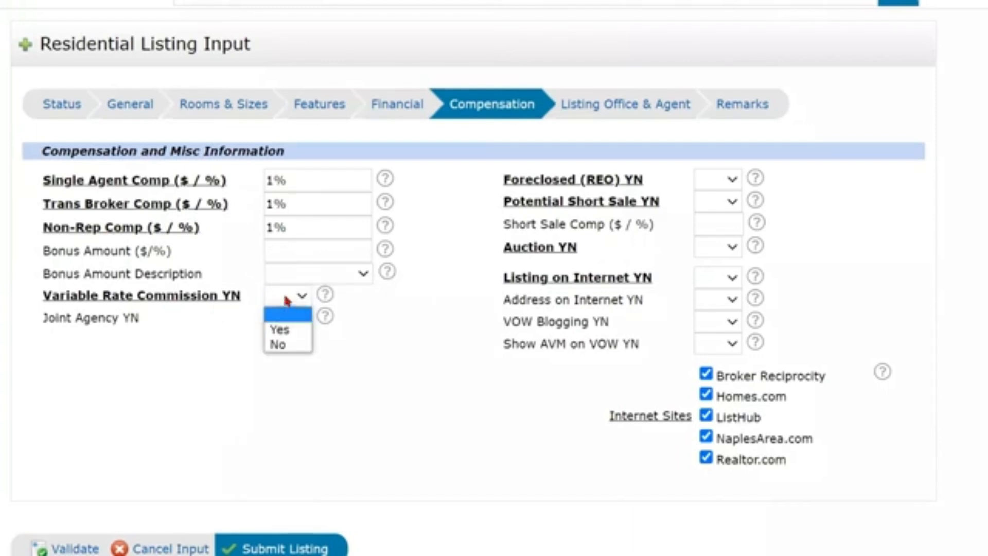
{"action": "left_click", "coordinate": [286, 301]}
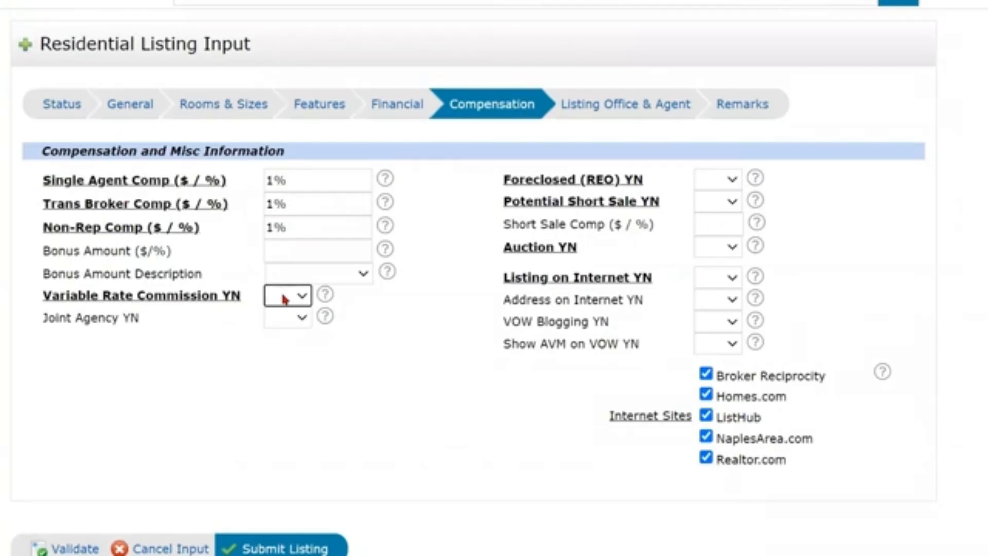
Leave variable rate and joint agency blank; set Foreclosed (REO) and Potential Short Sale to No.
{"action": "left_click", "coordinate": [284, 300]}
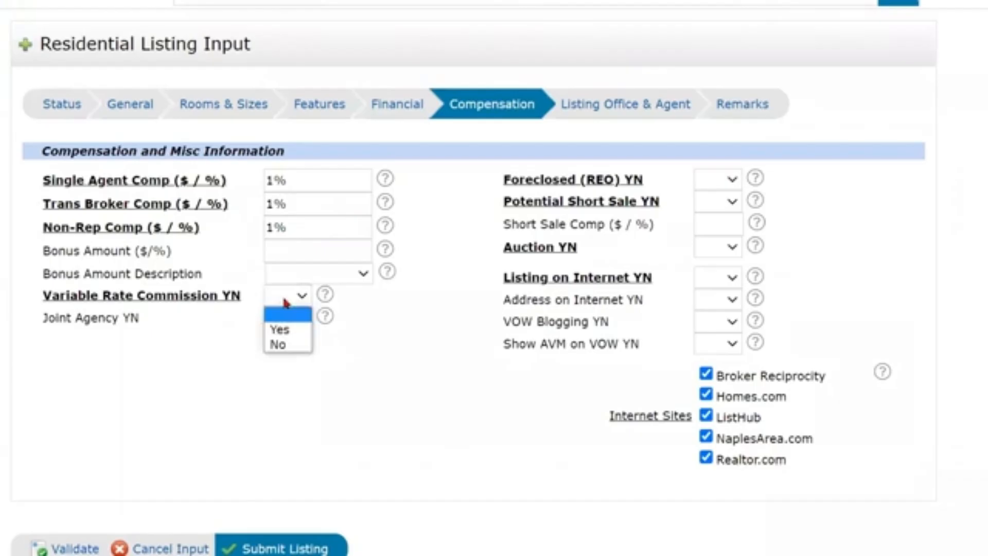
{"action": "left_click", "coordinate": [478, 373]}
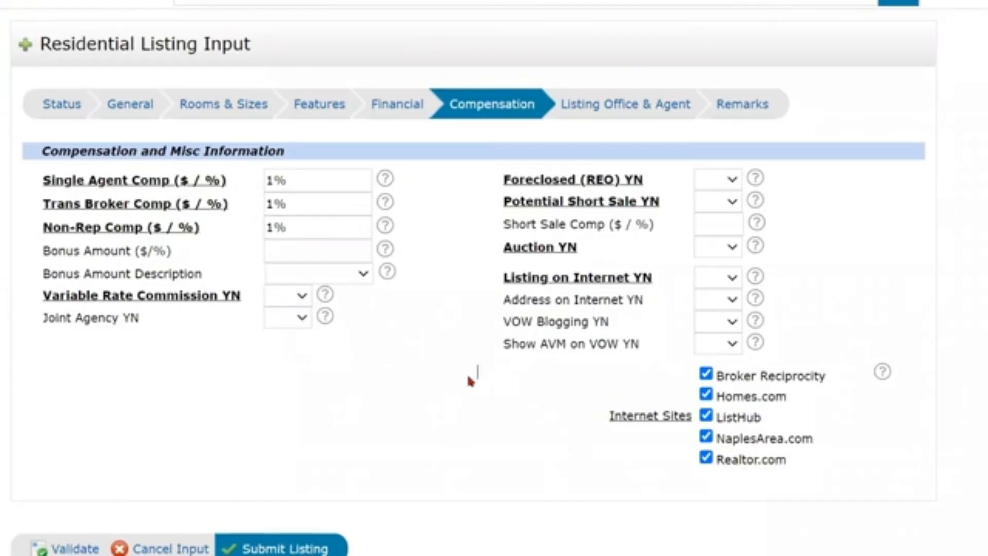
{"action": "left_click", "coordinate": [297, 320]}
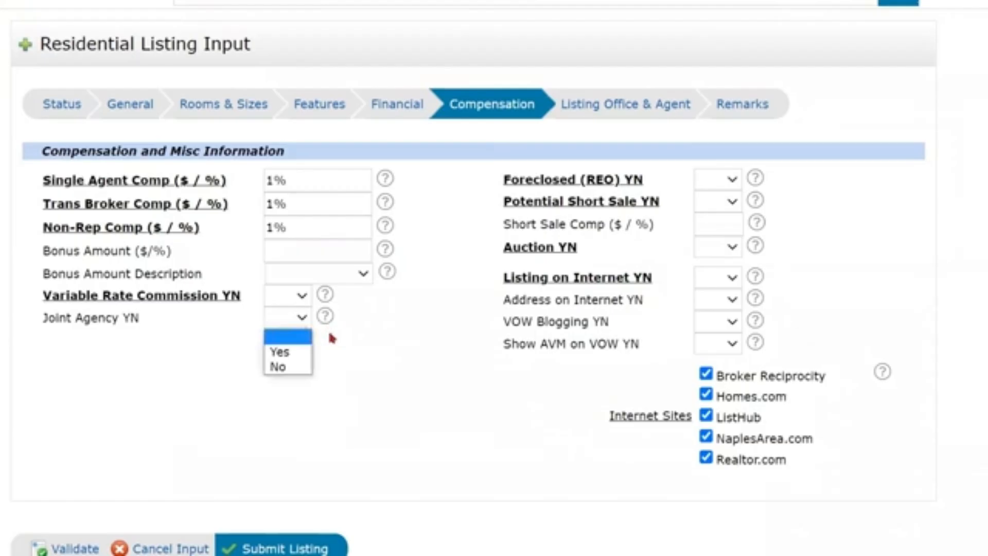
{"action": "left_click", "coordinate": [290, 322]}
{"action": "left_click", "coordinate": [718, 178]}
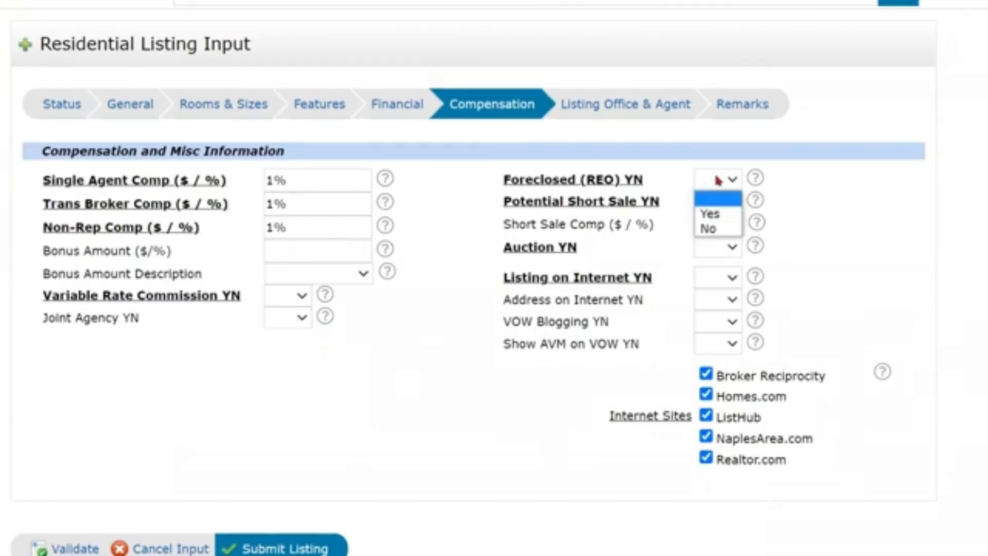
{"action": "left_click", "coordinate": [713, 230]}
{"action": "left_click", "coordinate": [730, 206]}
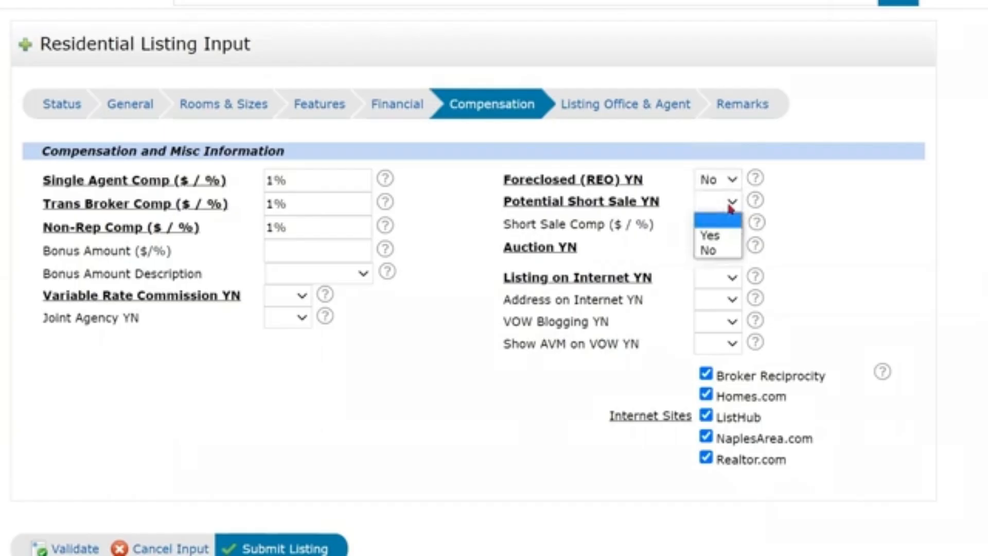
{"action": "left_click", "coordinate": [721, 250]}
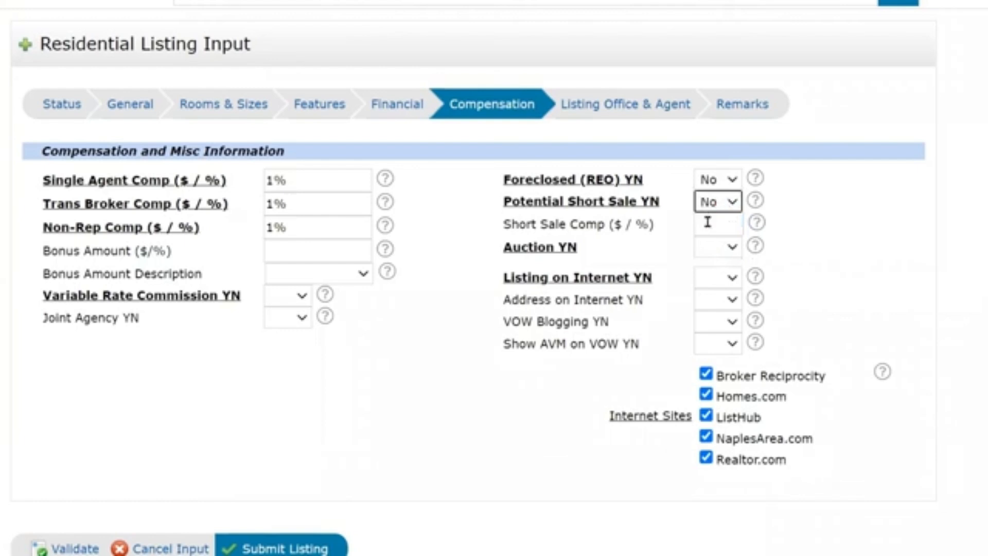
Set Auction No, Listing and Address on Internet Yes, VOW Blogging and Show AVM No.
{"action": "left_click", "coordinate": [707, 222]}
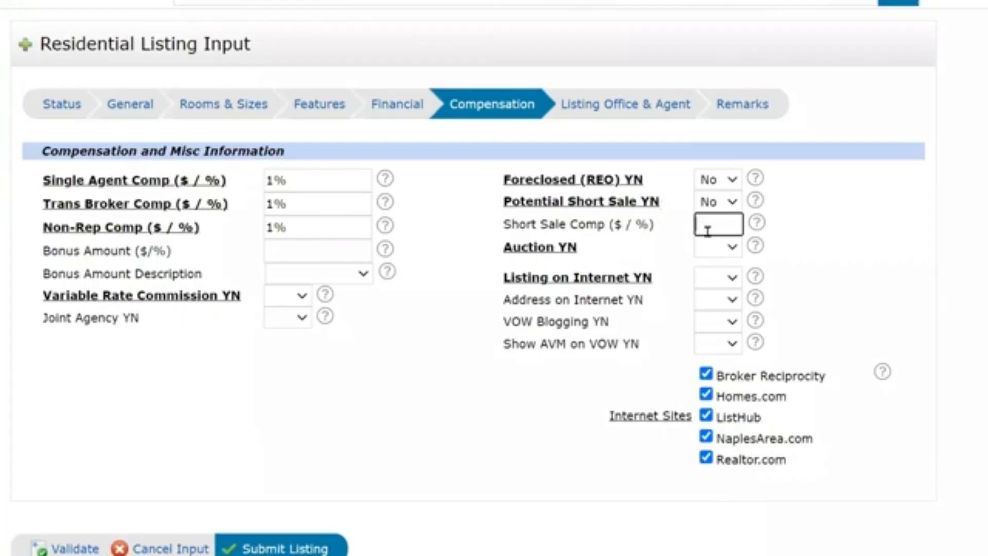
{"action": "left_click", "coordinate": [726, 247]}
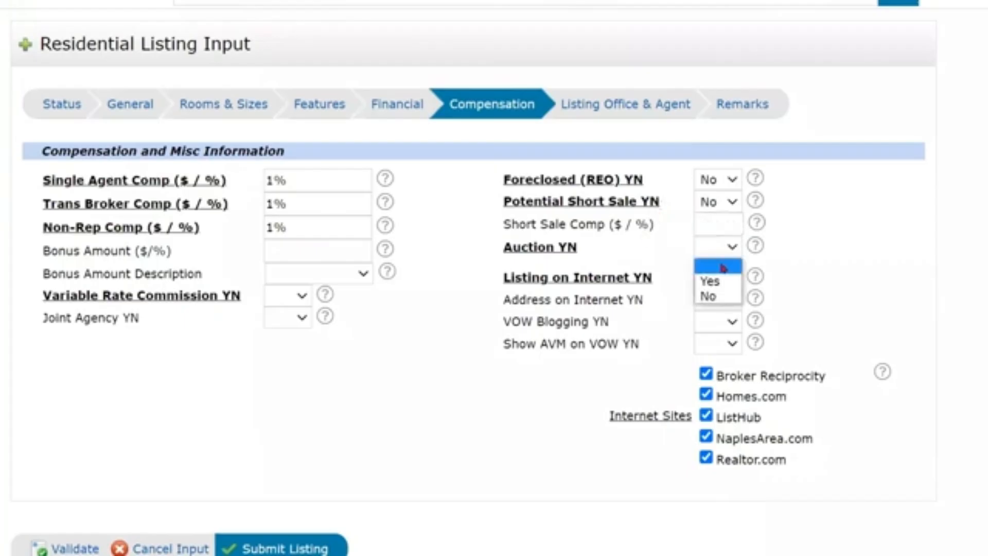
{"action": "left_click", "coordinate": [720, 296]}
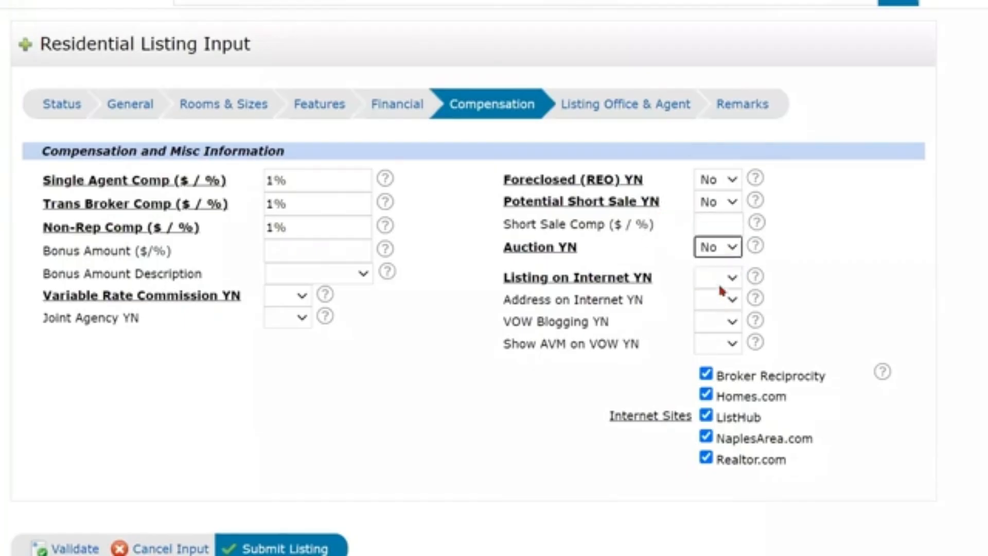
{"action": "left_click", "coordinate": [723, 280]}
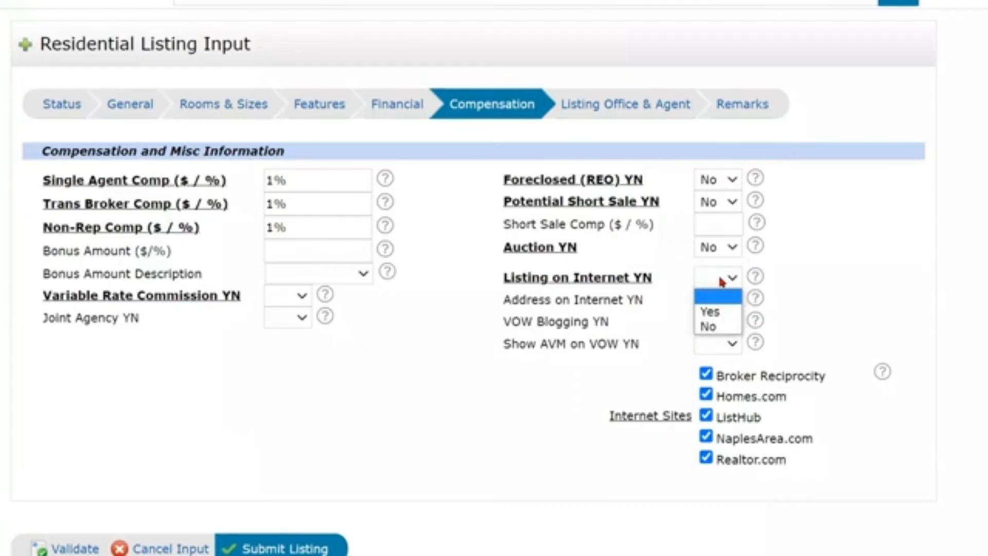
{"action": "left_click", "coordinate": [710, 312]}
{"action": "left_click", "coordinate": [726, 300]}
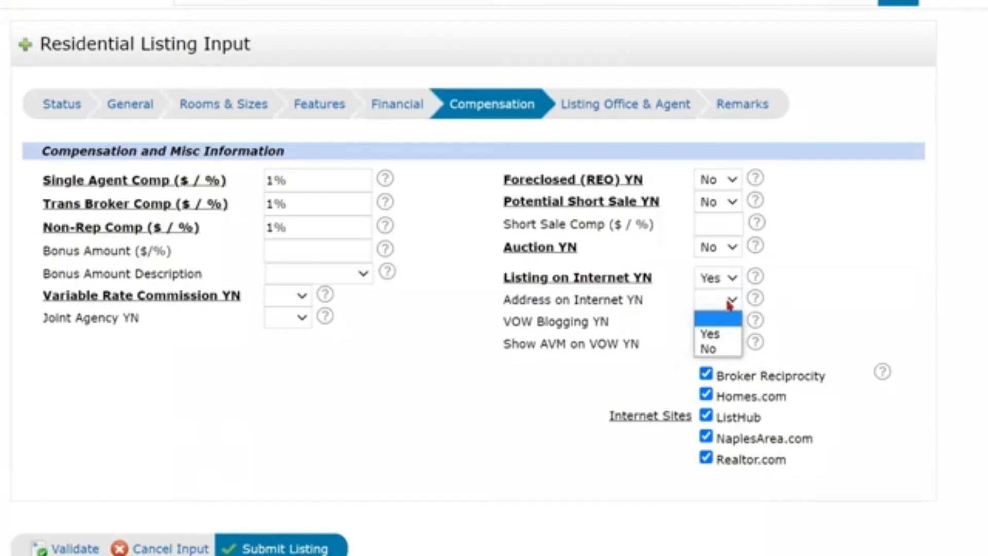
{"action": "left_click", "coordinate": [714, 334]}
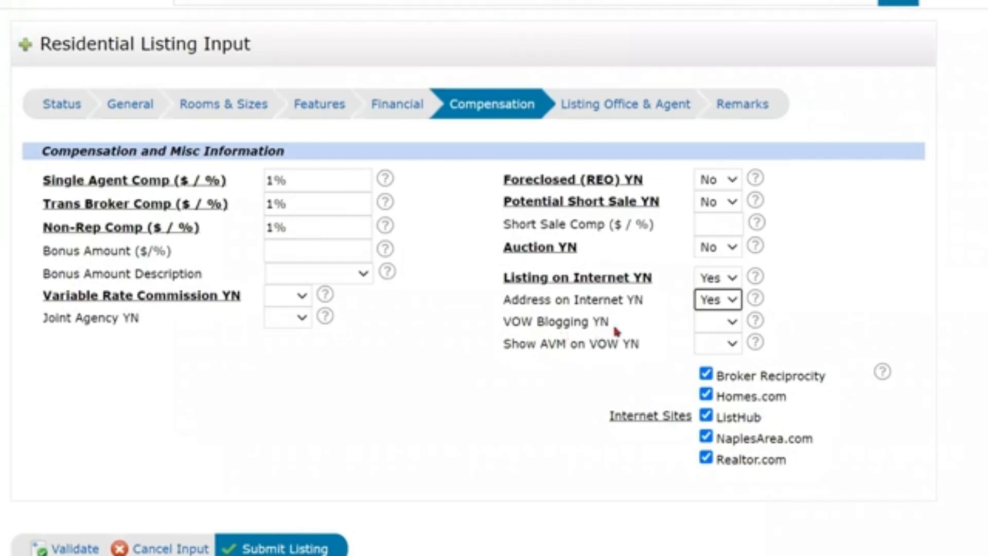
{"action": "left_click", "coordinate": [715, 324]}
{"action": "left_click", "coordinate": [709, 358]}
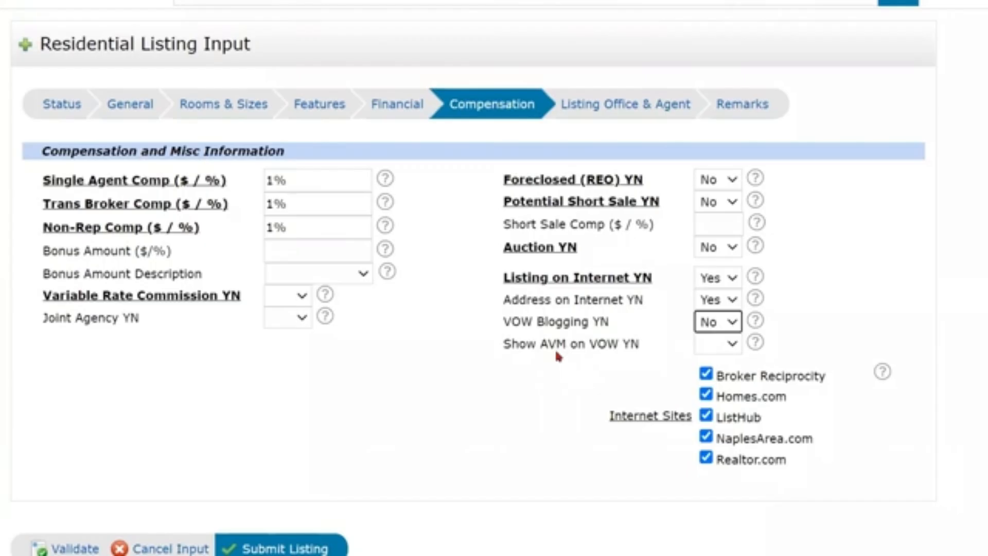
{"action": "left_click", "coordinate": [721, 347]}
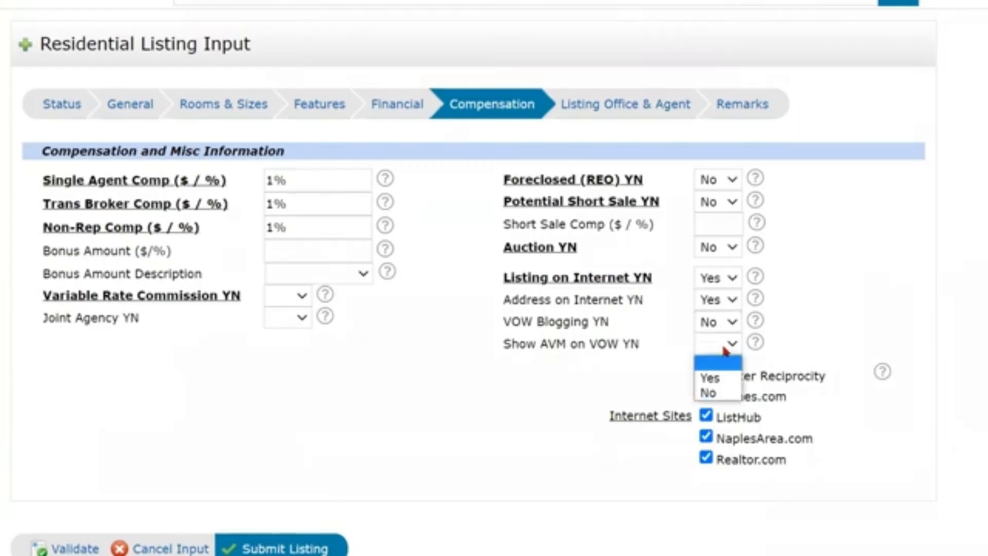
{"action": "left_click", "coordinate": [711, 393]}
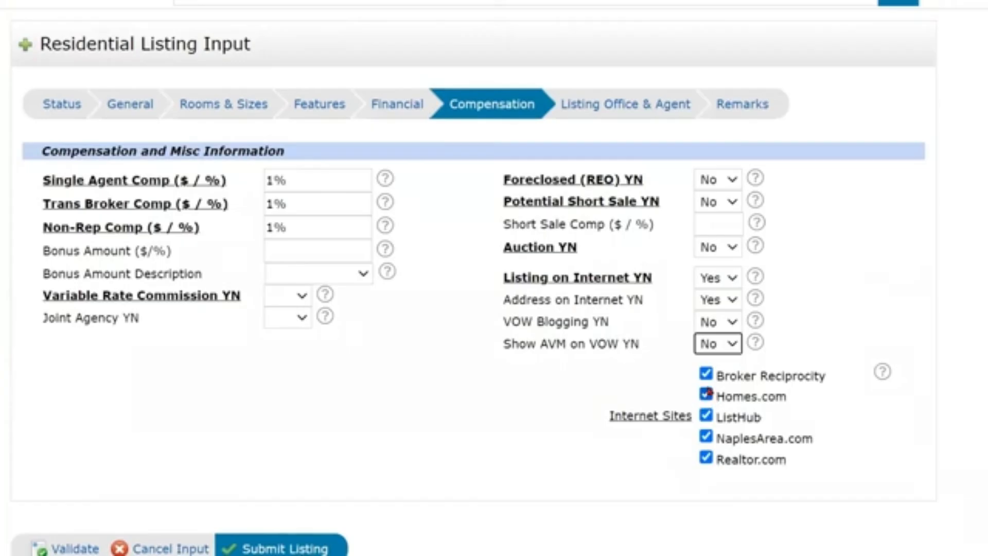
{"action": "scroll", "coordinate": [708, 377], "scroll_direction": "down", "scroll_amount": 1}
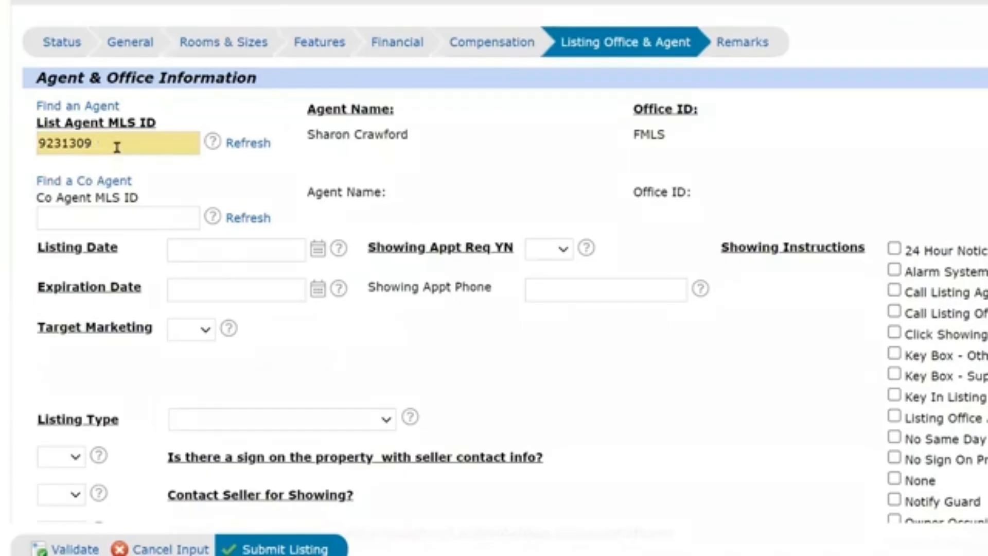
Scroll through the Listing Office & Agent section to check the prefilled list agent details.
{"action": "scroll", "coordinate": [117, 148], "scroll_direction": "down", "scroll_amount": 3}
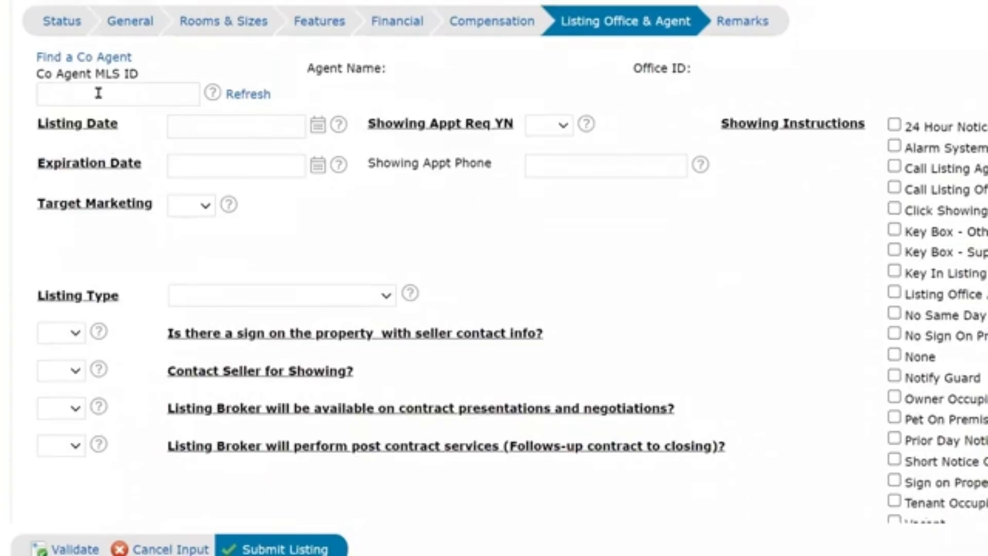
{"action": "scroll", "coordinate": [99, 93], "scroll_direction": "up", "scroll_amount": 3}
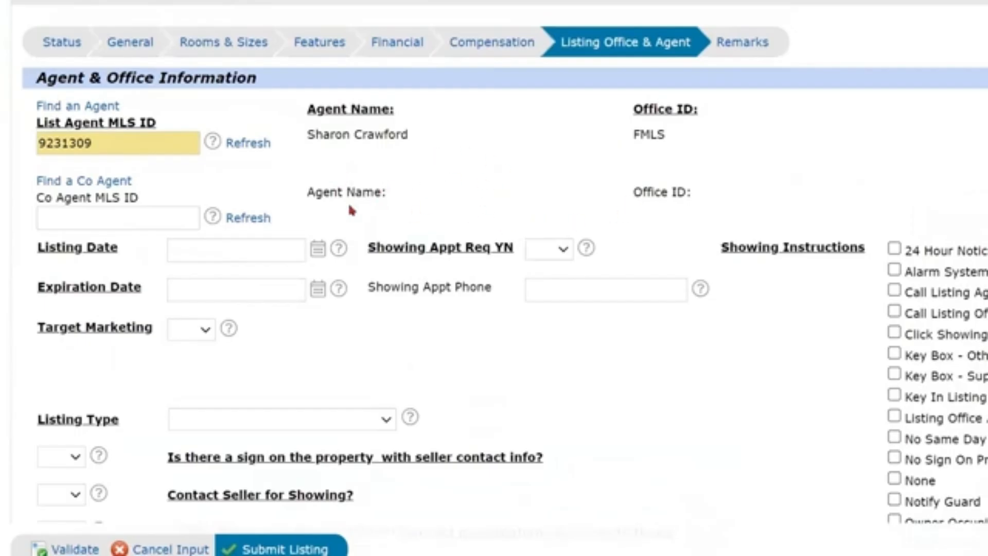
Set Showing Appt Req to Yes and tick 24 Hour Notice.
{"action": "scroll", "coordinate": [397, 223], "scroll_direction": "down", "scroll_amount": 1}
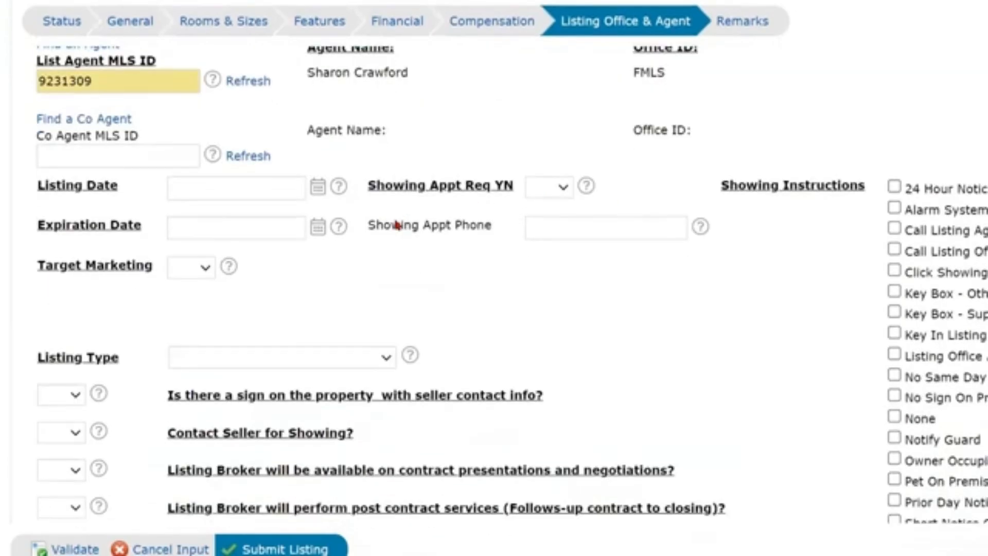
{"action": "left_click", "coordinate": [562, 188]}
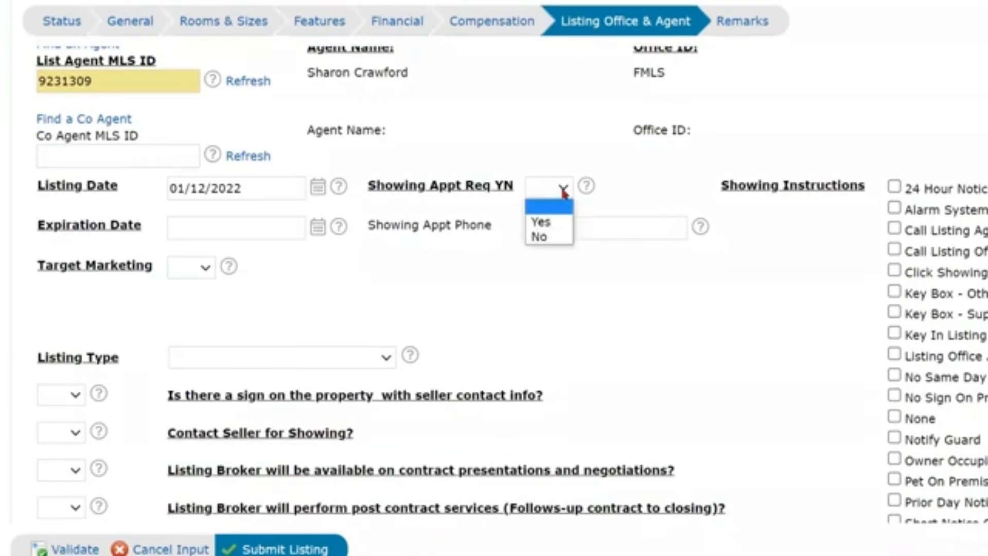
{"action": "left_click", "coordinate": [542, 223]}
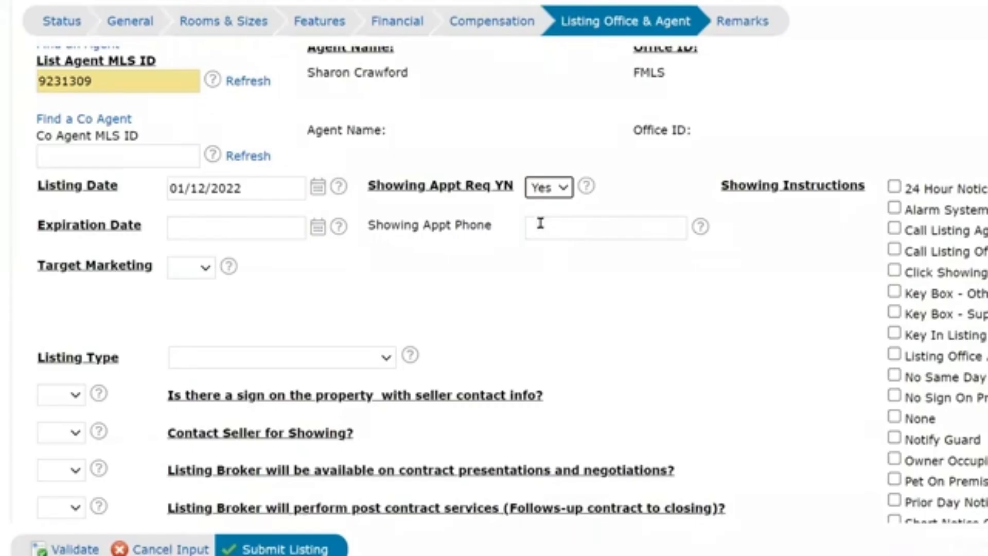
{"action": "left_click", "coordinate": [895, 189]}
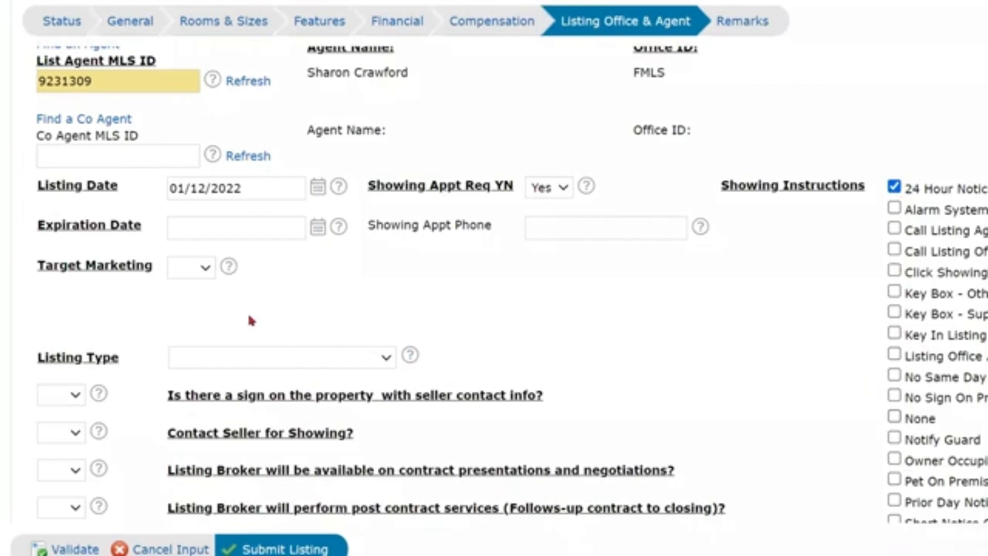
Set the Expiration Date to 01/13/2022 using the calendar.
{"action": "left_click", "coordinate": [317, 229]}
{"action": "left_click", "coordinate": [301, 366]}
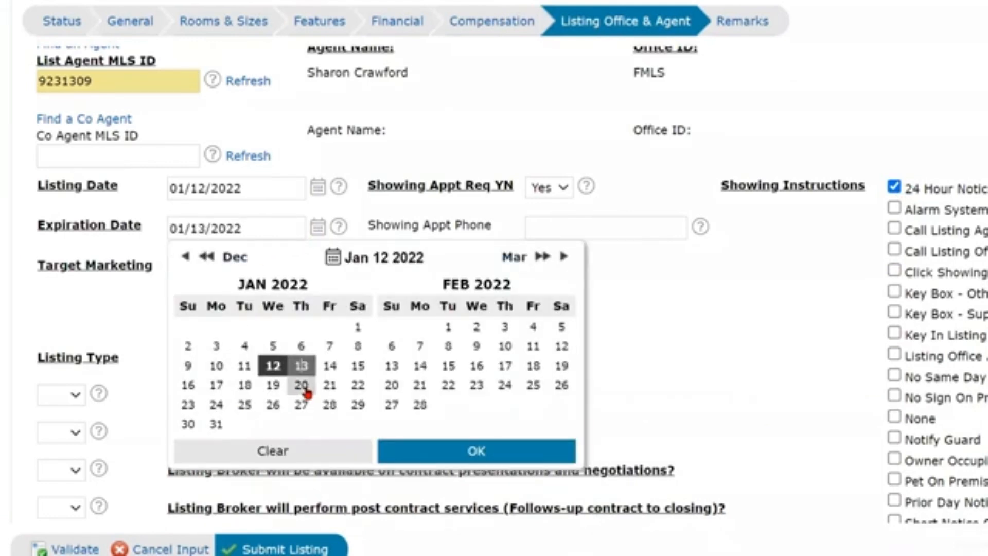
{"action": "left_click", "coordinate": [427, 461]}
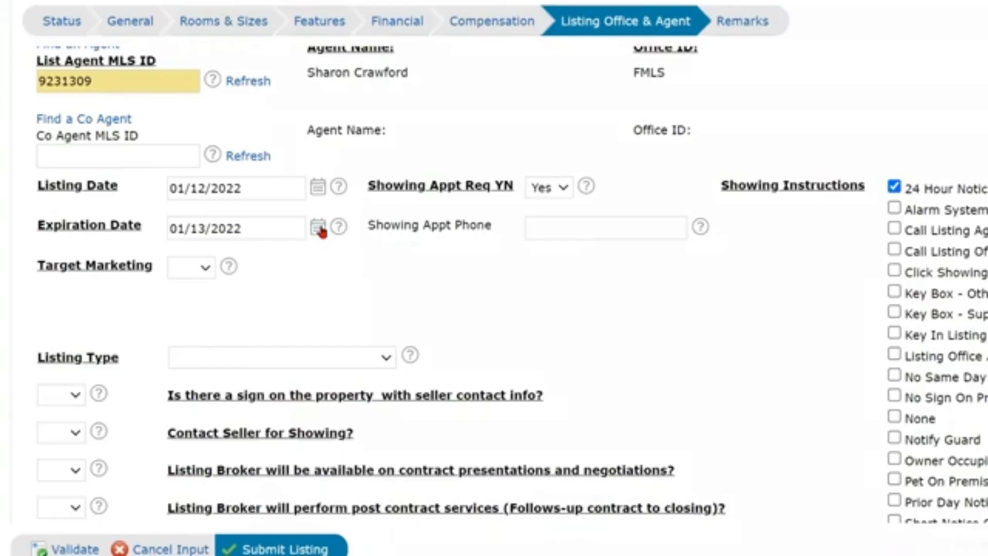
{"action": "left_click", "coordinate": [545, 228]}
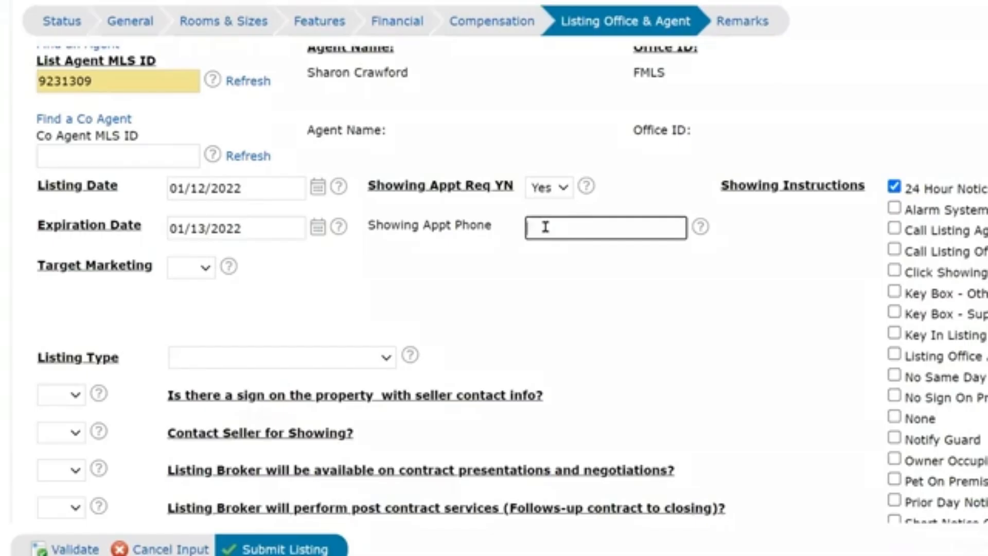
{"action": "scroll", "coordinate": [639, 276], "scroll_direction": "down", "scroll_amount": 1}
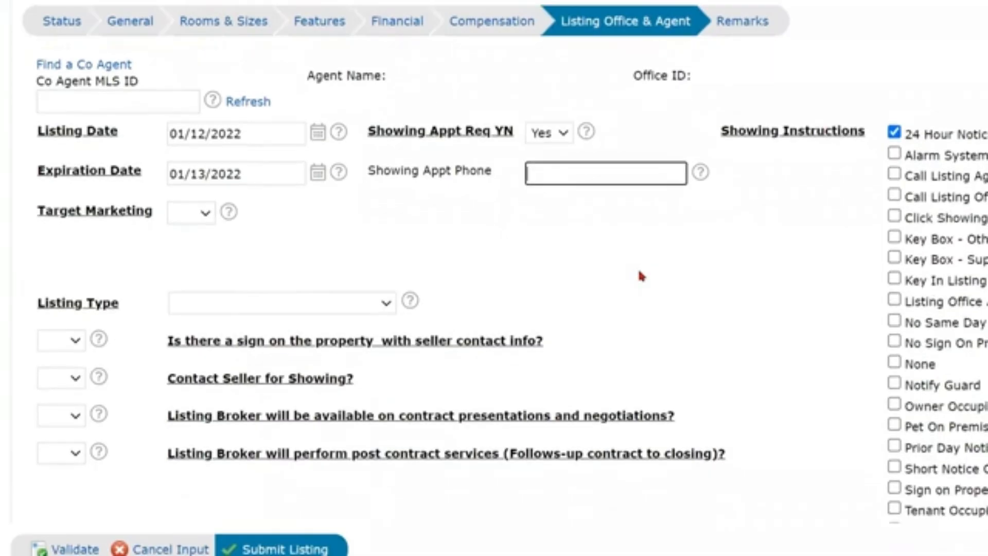
{"action": "scroll", "coordinate": [640, 276], "scroll_direction": "down", "scroll_amount": 1}
{"action": "scroll", "coordinate": [640, 276], "scroll_direction": "up", "scroll_amount": 1}
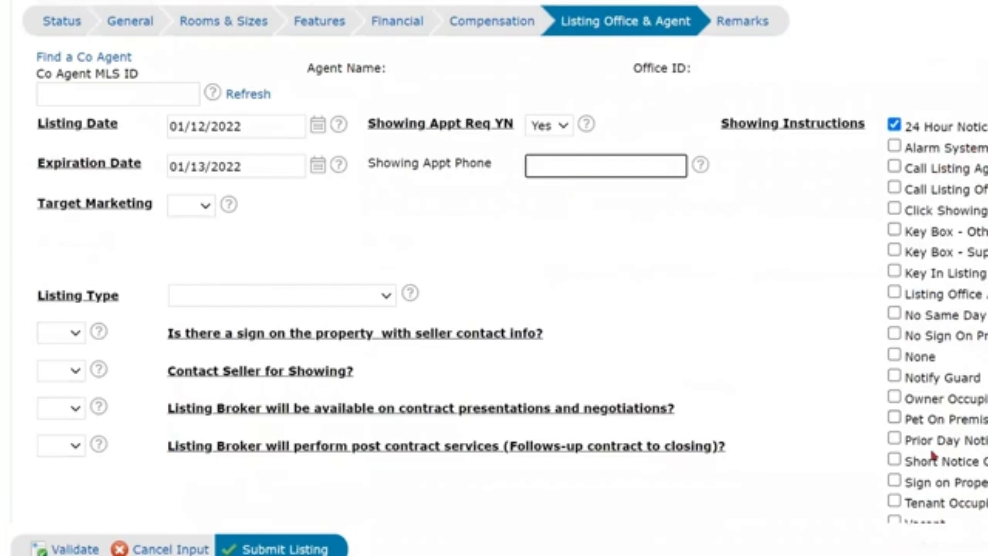
Answer No to Target Marketing and set Listing Type to Exclusive Right to Sell.
{"action": "left_click", "coordinate": [193, 209]}
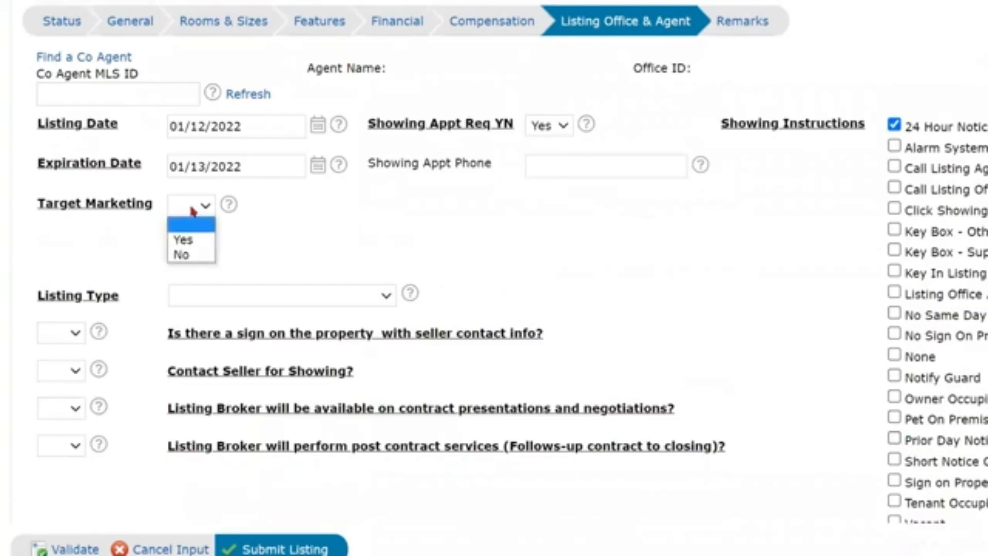
{"action": "left_click", "coordinate": [191, 255]}
{"action": "scroll", "coordinate": [191, 252], "scroll_direction": "down", "scroll_amount": 3}
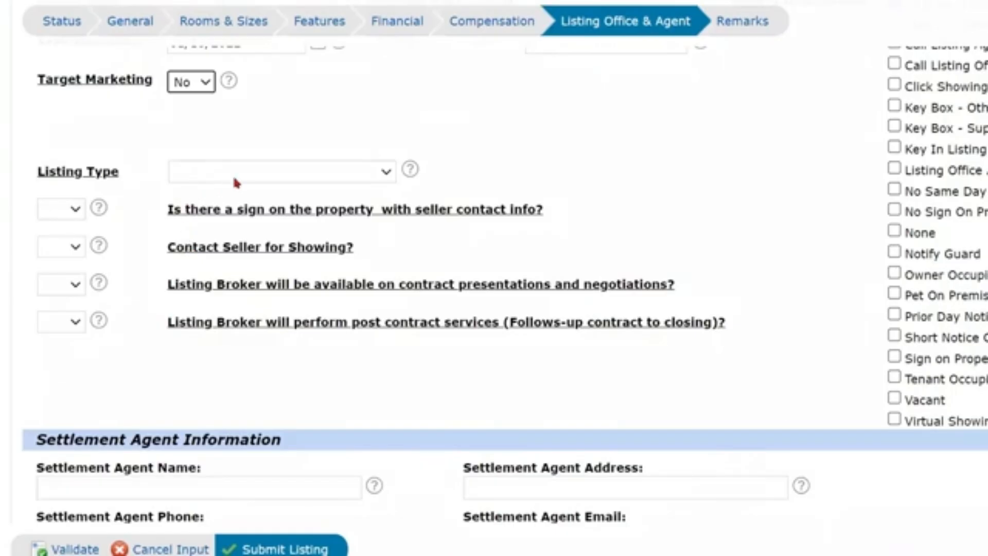
{"action": "left_click", "coordinate": [252, 175]}
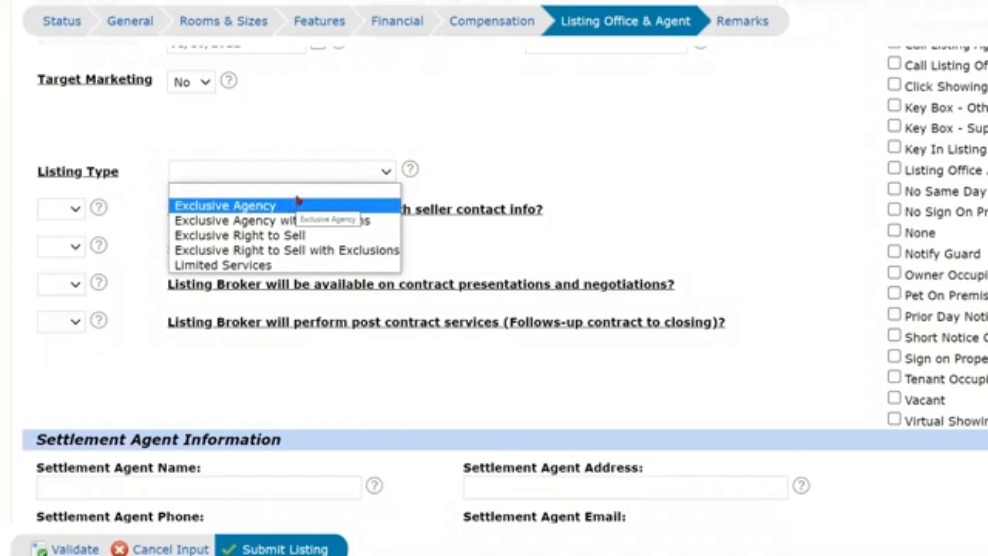
{"action": "left_click", "coordinate": [274, 237]}
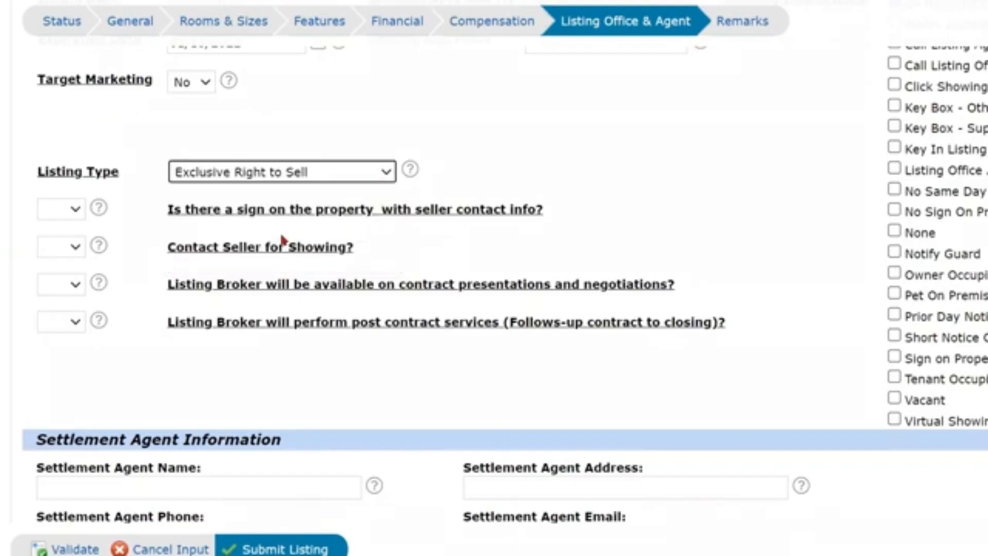
Try Limited Services, revert to Exclusive Right to Sell, and answer No to the seller-contact sign question.
{"action": "left_click", "coordinate": [75, 210]}
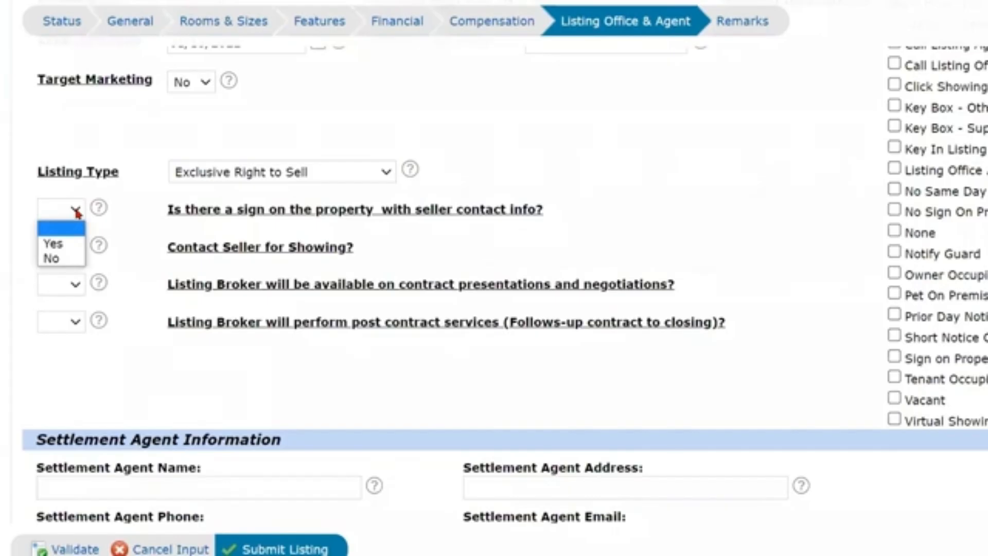
{"action": "left_click", "coordinate": [76, 210]}
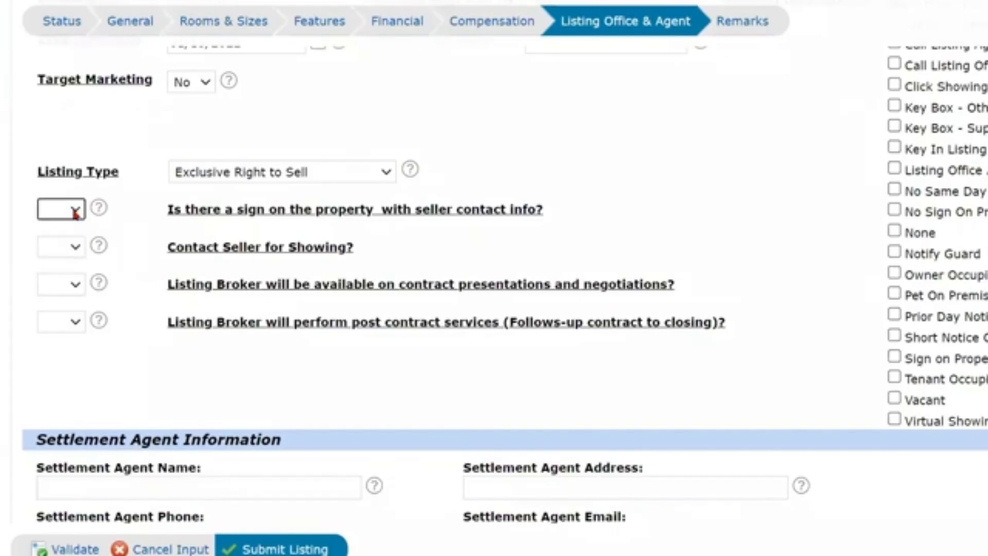
{"action": "left_click", "coordinate": [304, 174]}
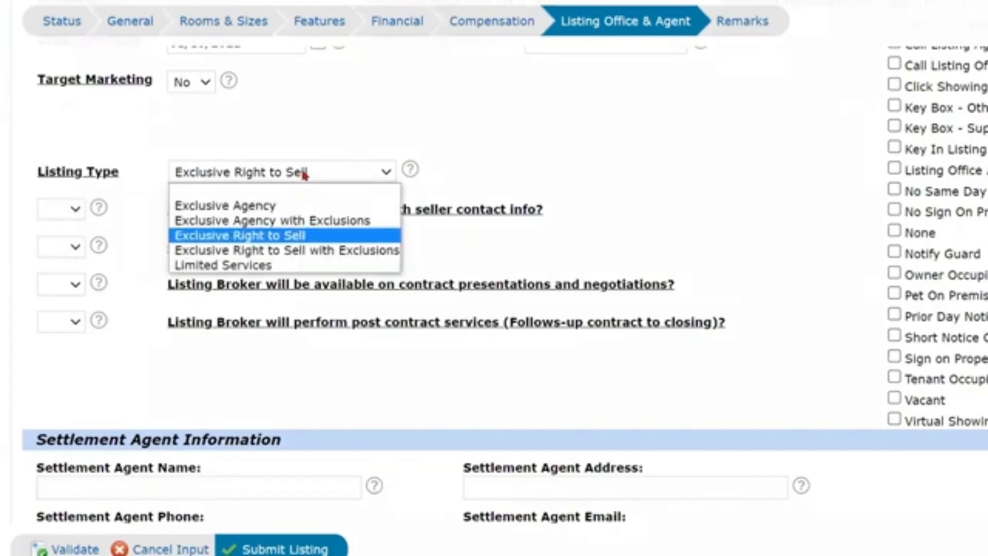
{"action": "left_click", "coordinate": [268, 265]}
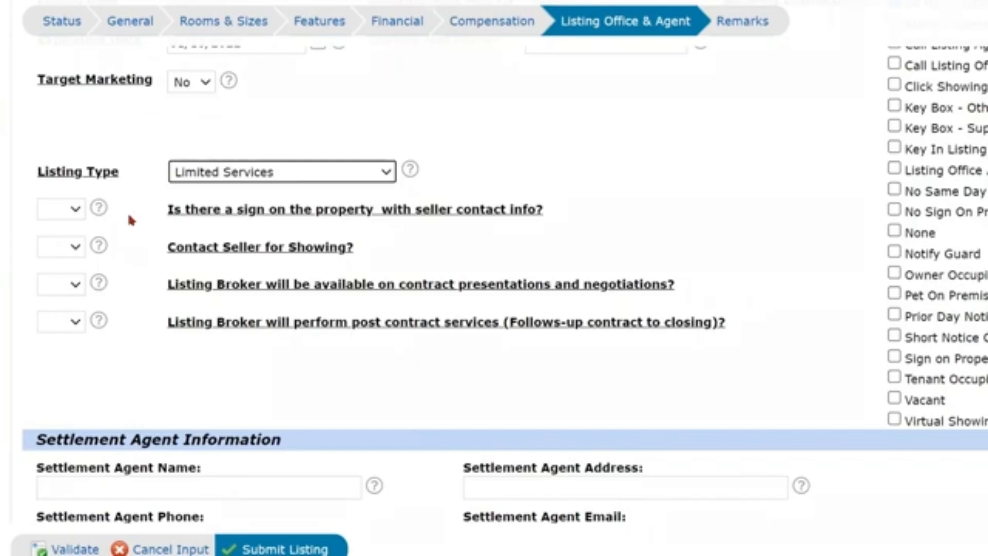
{"action": "left_click", "coordinate": [72, 211]}
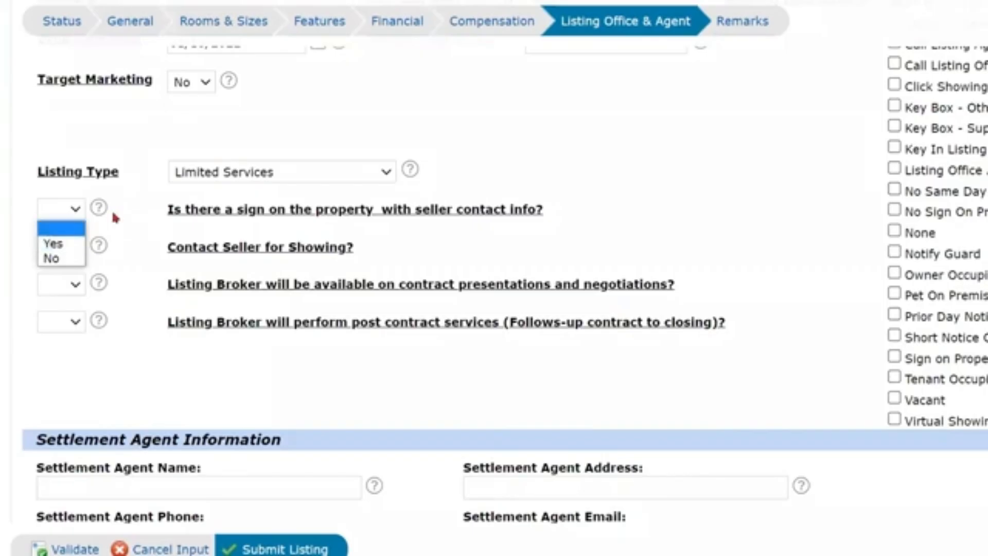
{"action": "left_click", "coordinate": [257, 171]}
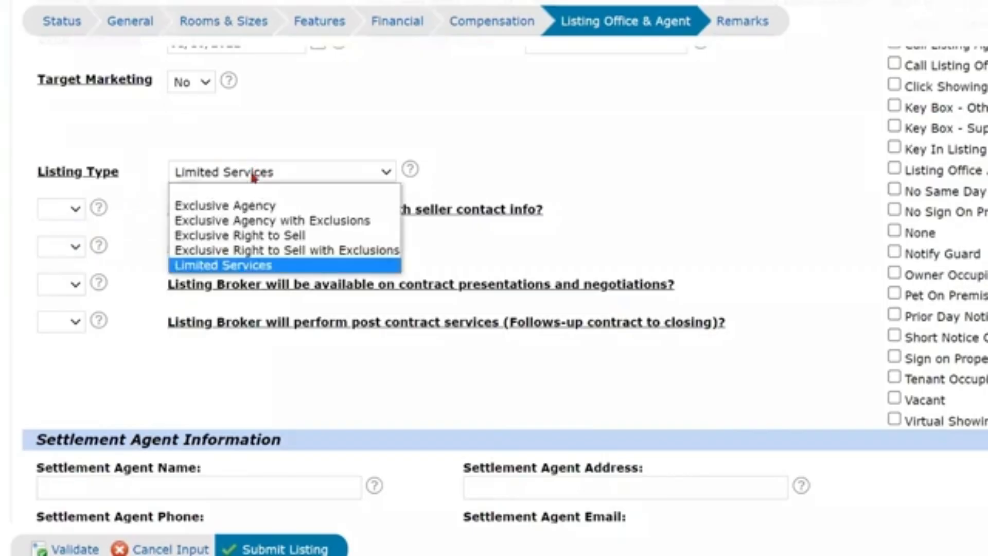
{"action": "left_click", "coordinate": [250, 235]}
{"action": "left_click", "coordinate": [76, 210]}
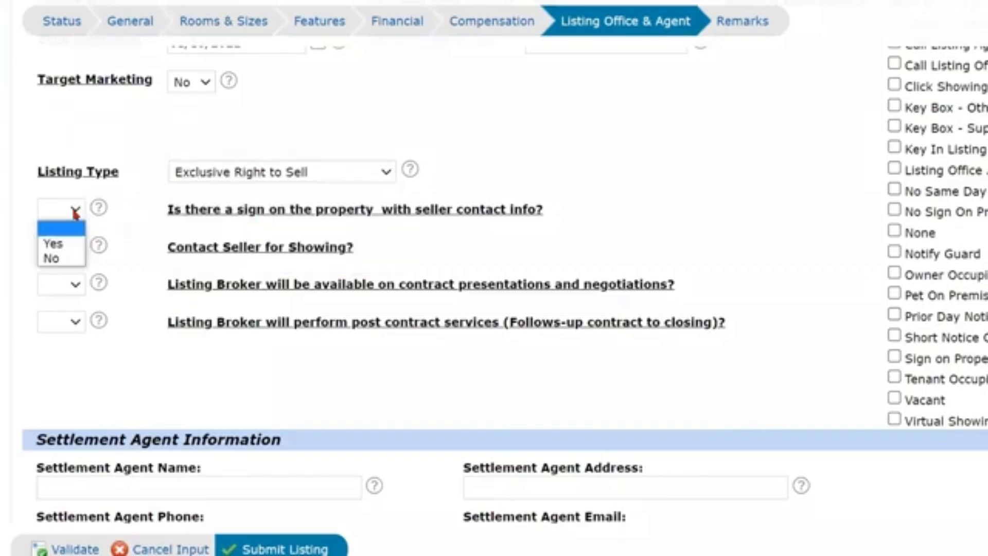
{"action": "left_click", "coordinate": [62, 258]}
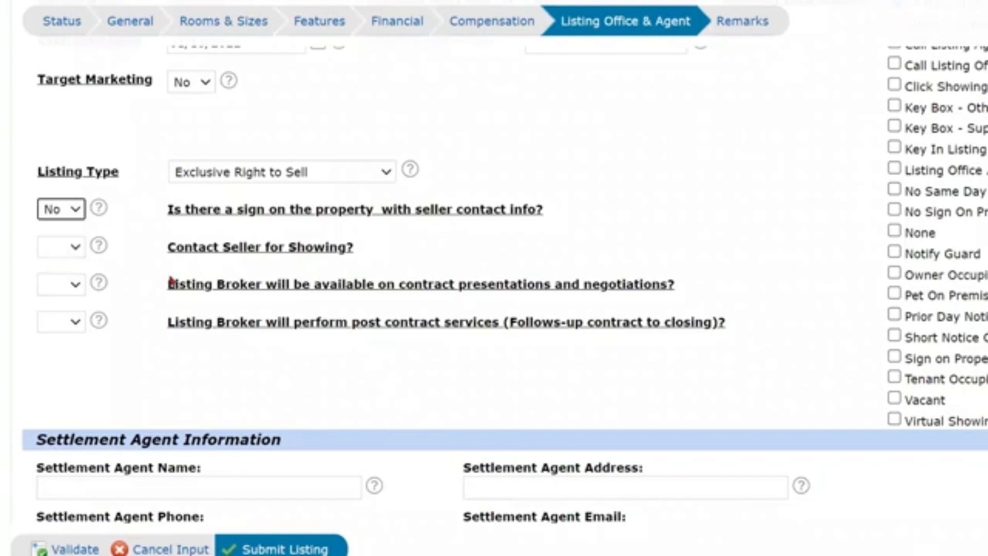
Answer No to Contact Seller for Showing.
{"action": "left_click", "coordinate": [76, 248]}
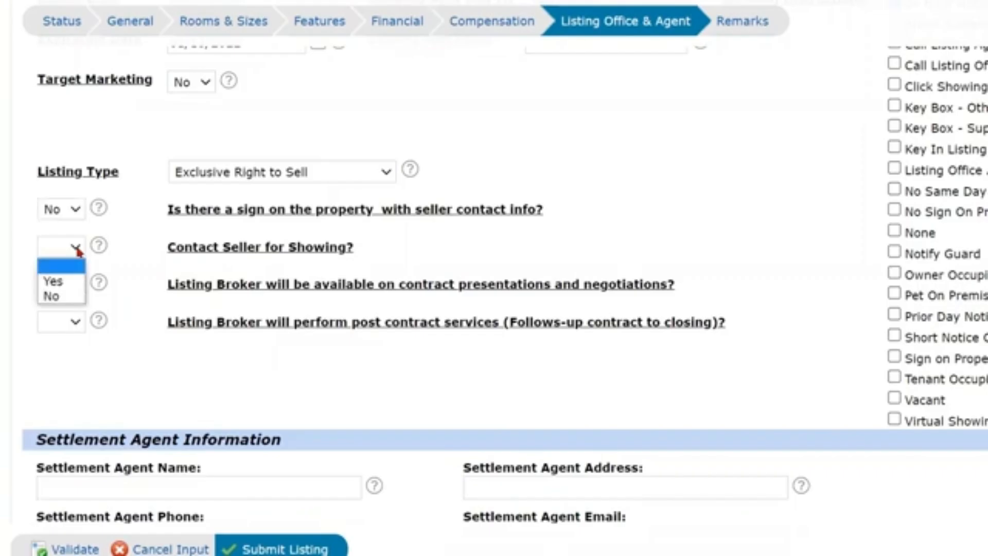
{"action": "left_click", "coordinate": [62, 298]}
{"action": "scroll", "coordinate": [330, 252], "scroll_direction": "up", "scroll_amount": 3}
{"action": "left_click", "coordinate": [561, 165]}
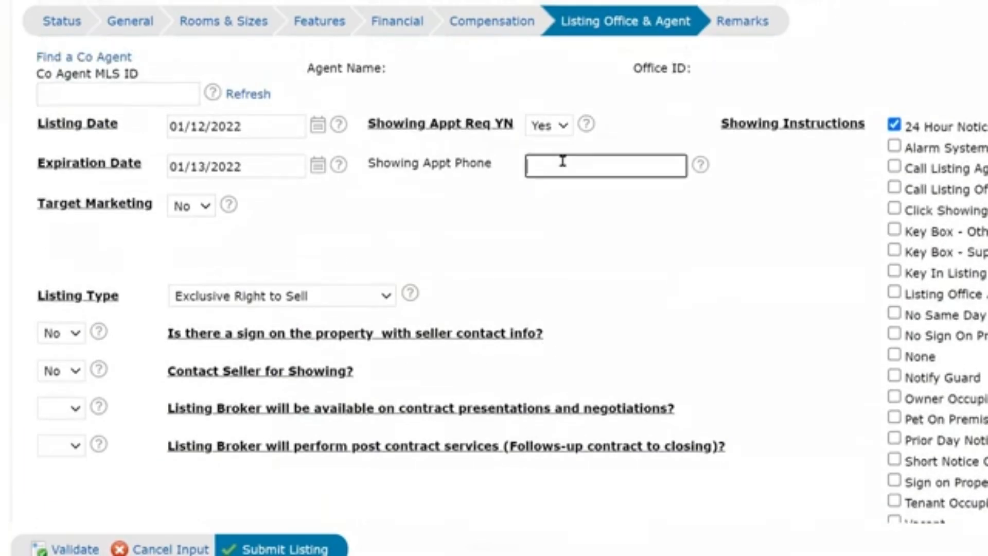
{"action": "left_click", "coordinate": [558, 182]}
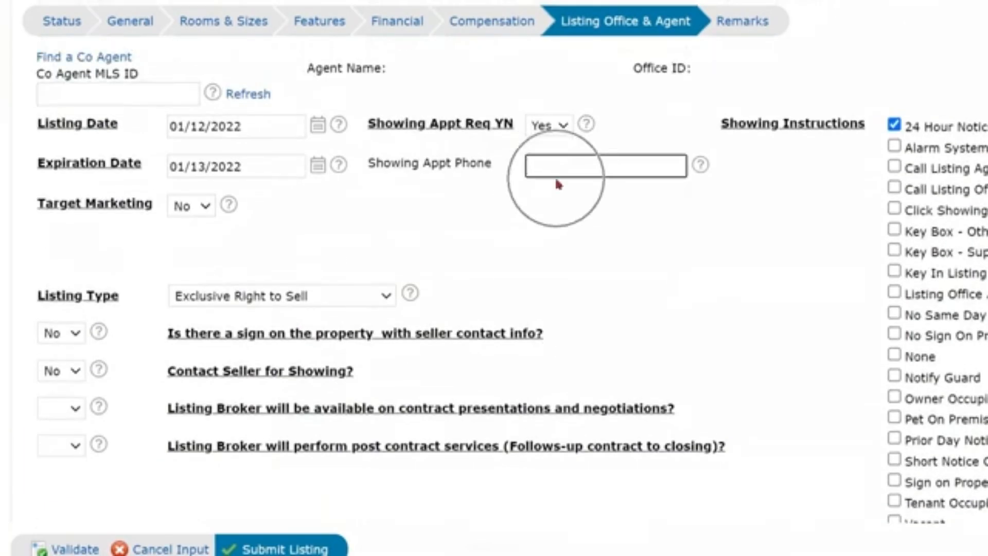
{"action": "scroll", "coordinate": [438, 206], "scroll_direction": "down", "scroll_amount": 4}
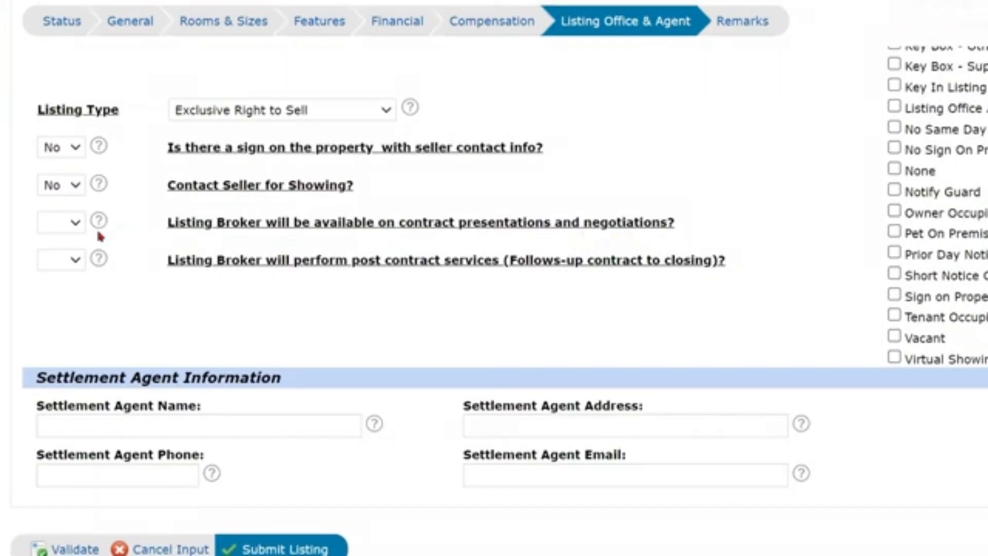
Answer Yes to broker availability for negotiations and to post-contract broker services.
{"action": "left_click", "coordinate": [72, 227]}
{"action": "left_click", "coordinate": [67, 246]}
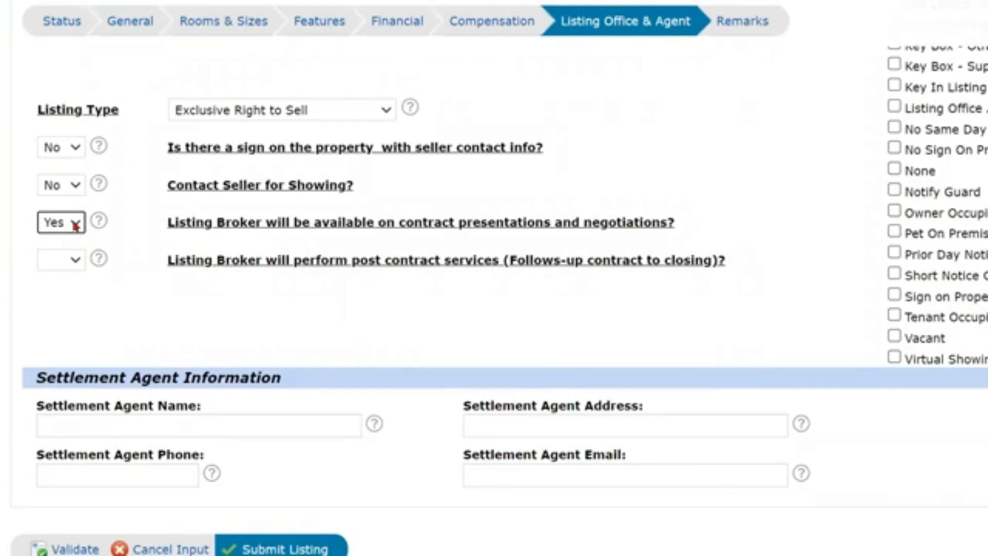
{"action": "left_click", "coordinate": [72, 265]}
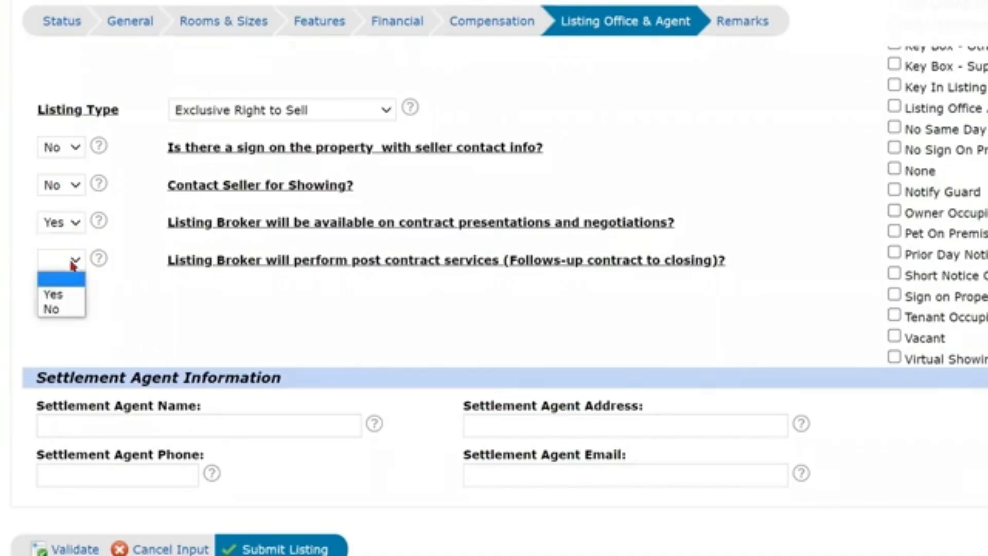
{"action": "left_click", "coordinate": [77, 295]}
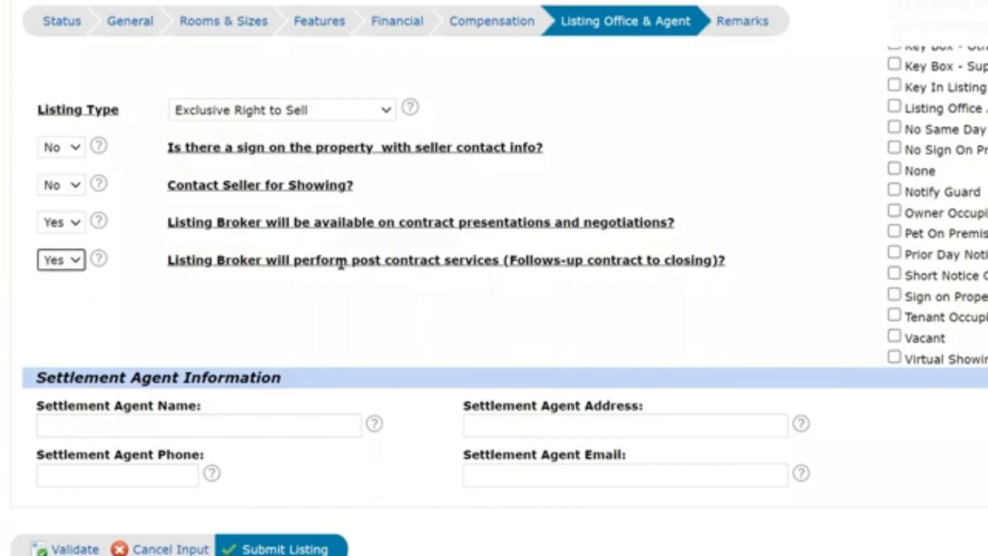
{"action": "scroll", "coordinate": [342, 263], "scroll_direction": "down", "scroll_amount": 3}
{"action": "left_click", "coordinate": [741, 23]}
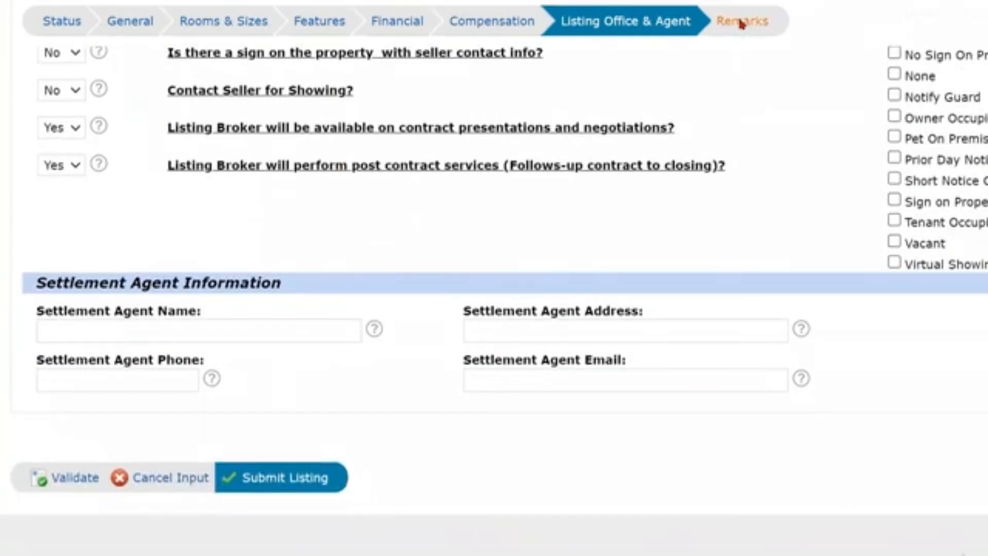
Look over the Property Information, Confidential Remarks and Driving Information boxes without entering text.
{"action": "scroll", "coordinate": [221, 290], "scroll_direction": "down", "scroll_amount": 2}
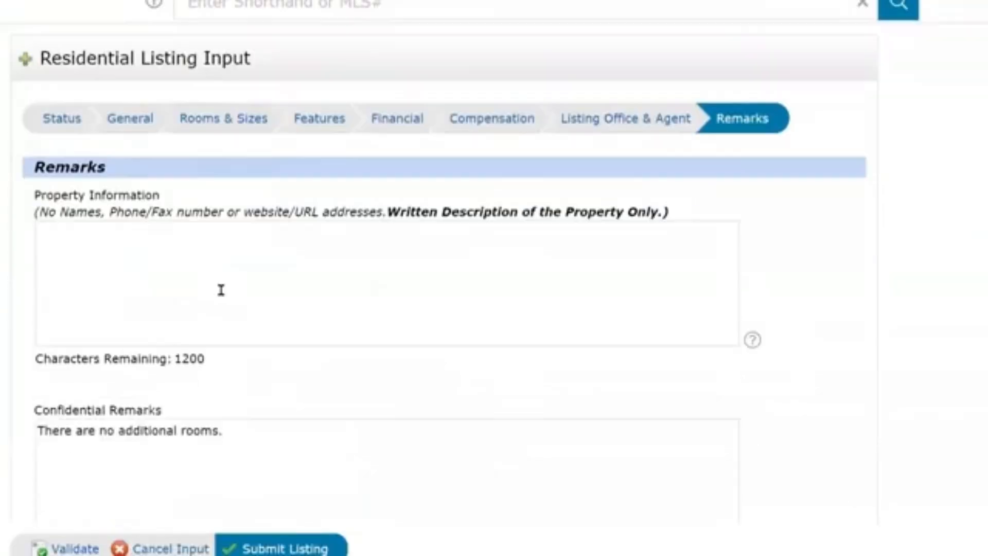
{"action": "left_click", "coordinate": [81, 229]}
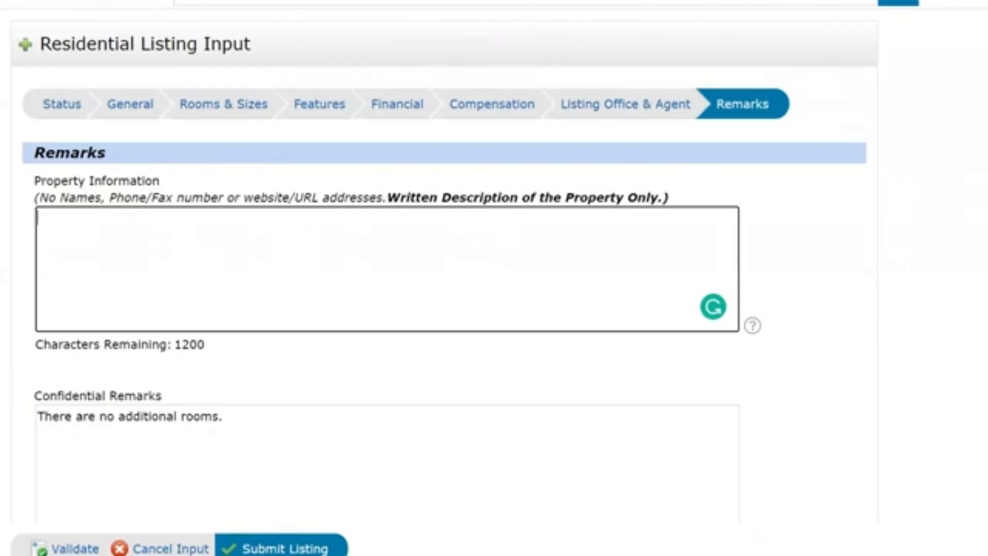
{"action": "scroll", "coordinate": [230, 450], "scroll_direction": "down", "scroll_amount": 4}
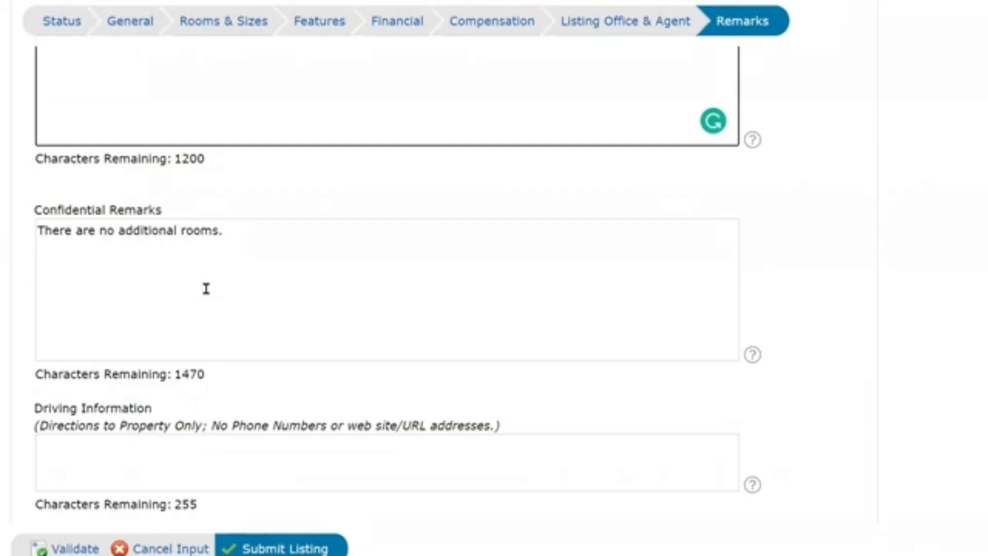
{"action": "left_click", "coordinate": [206, 288]}
{"action": "scroll", "coordinate": [206, 309], "scroll_direction": "down", "scroll_amount": 4}
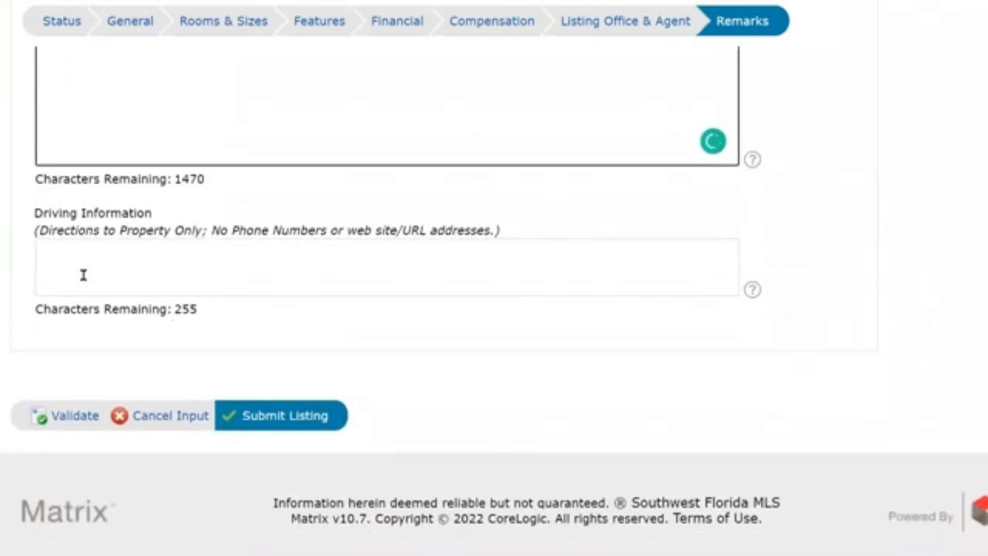
{"action": "left_click", "coordinate": [83, 275]}
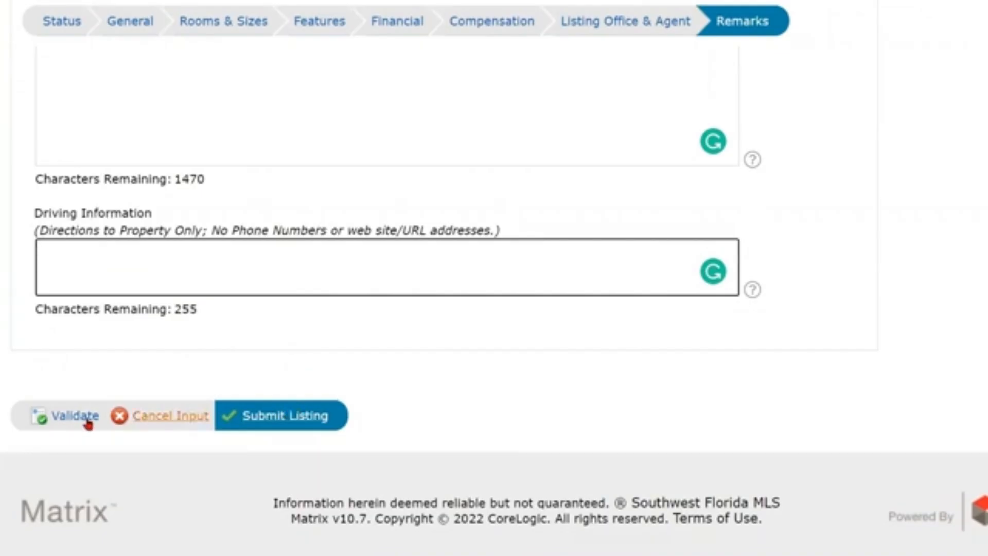
{"action": "left_click", "coordinate": [52, 25]}
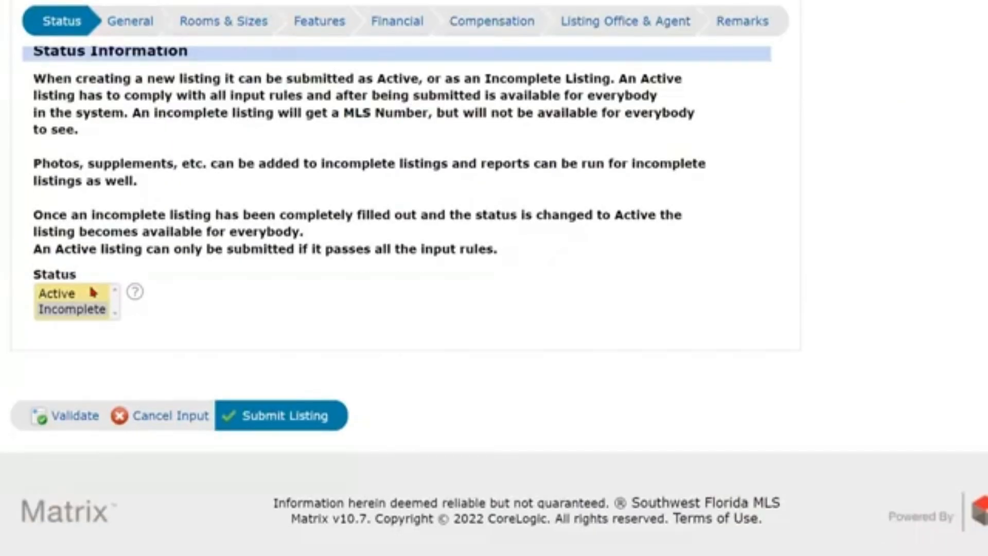
Submit the listing as Active, then go to the Features section to fix its errors.
{"action": "left_click", "coordinate": [90, 322]}
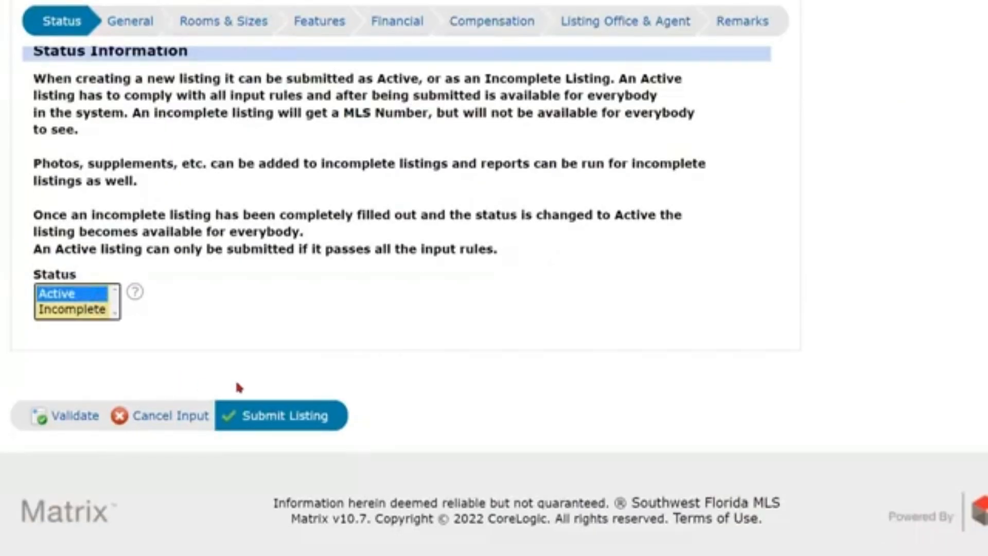
{"action": "left_click", "coordinate": [273, 446]}
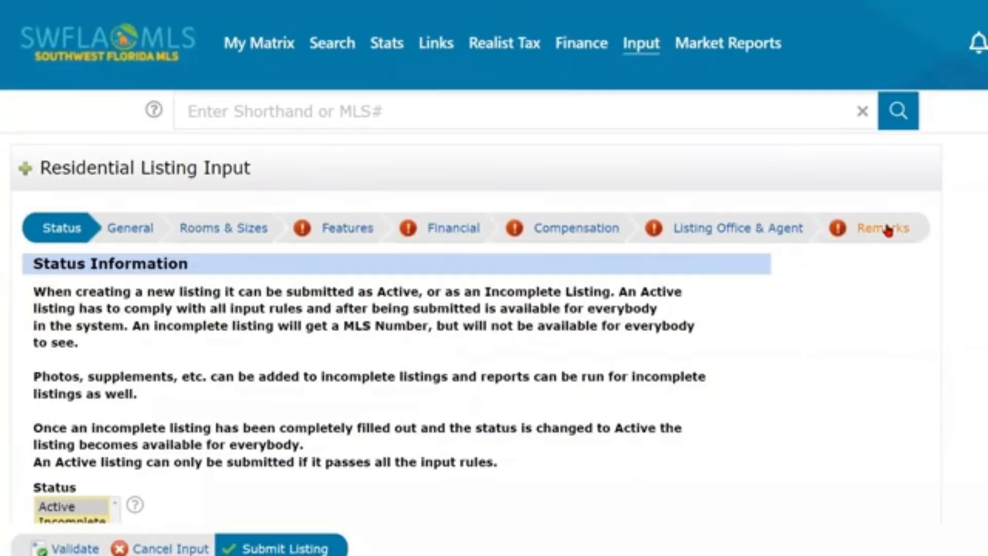
{"action": "left_click", "coordinate": [347, 228]}
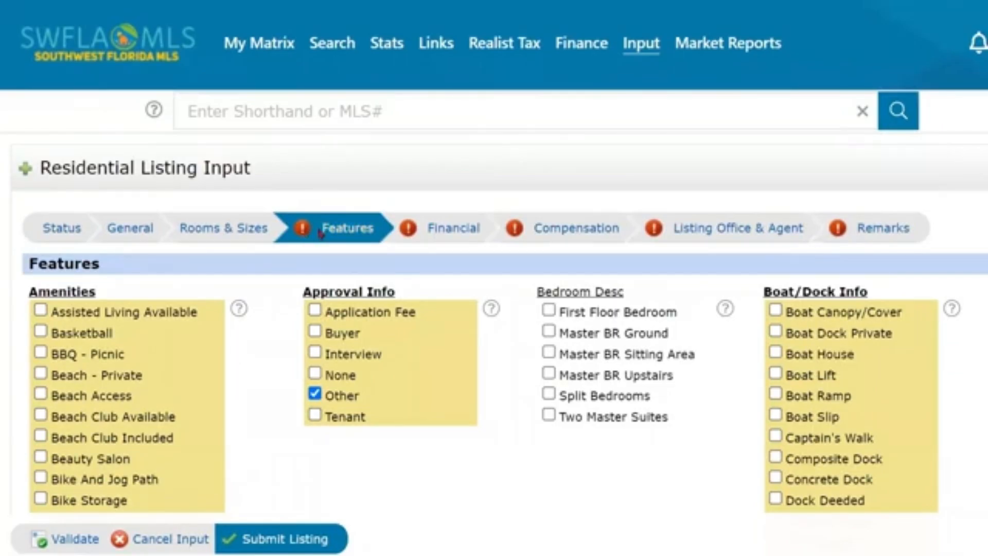
{"action": "scroll", "coordinate": [319, 276], "scroll_direction": "down", "scroll_amount": 10}
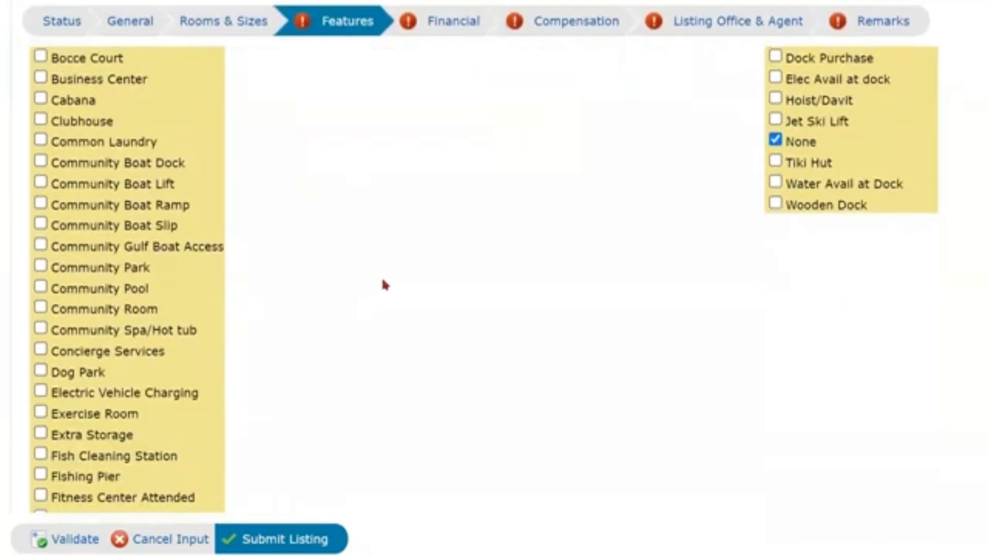
{"action": "scroll", "coordinate": [385, 284], "scroll_direction": "down", "scroll_amount": 20}
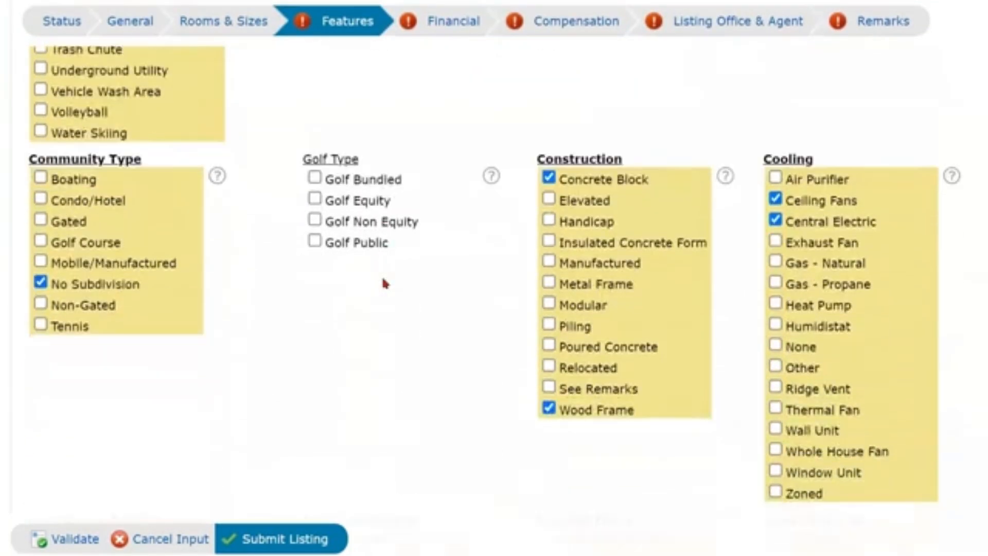
{"action": "scroll", "coordinate": [385, 284], "scroll_direction": "down", "scroll_amount": 12}
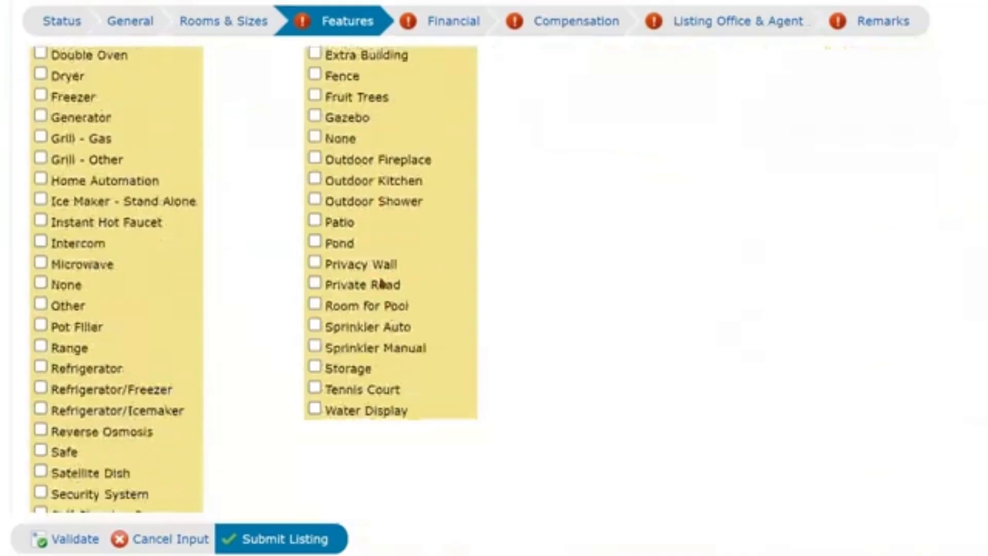
{"action": "scroll", "coordinate": [382, 282], "scroll_direction": "down", "scroll_amount": 17}
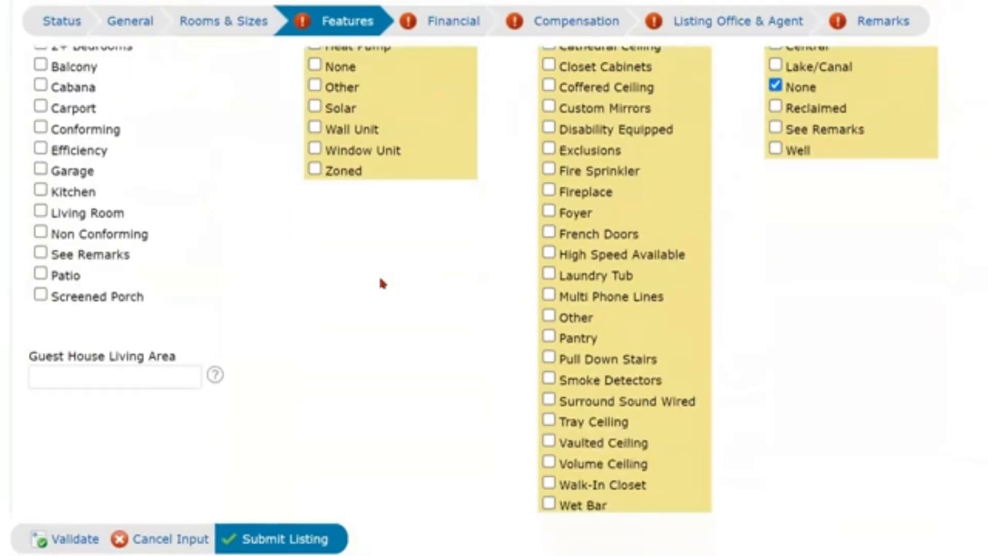
{"action": "scroll", "coordinate": [381, 282], "scroll_direction": "down", "scroll_amount": 6}
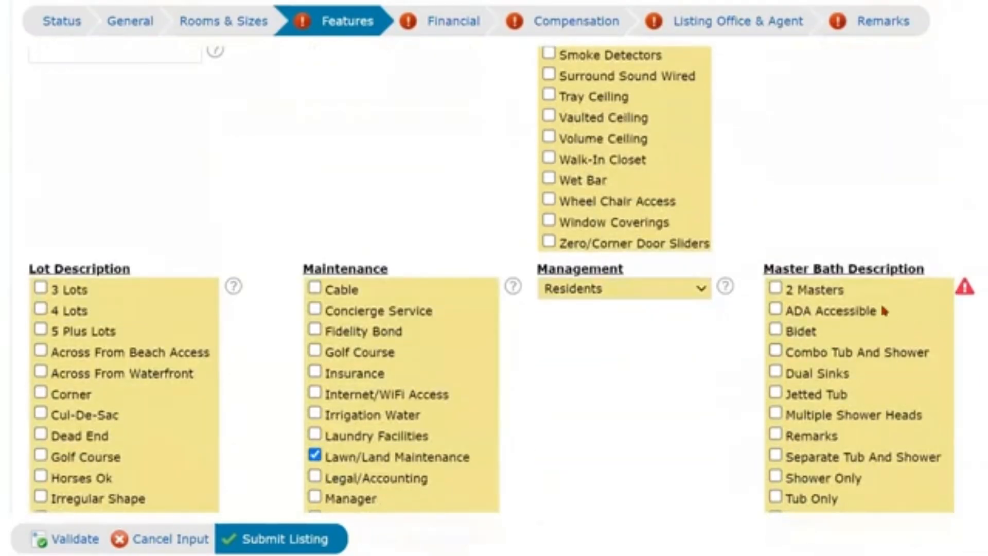
Mark the master bath as ADA Accessible.
{"action": "left_click", "coordinate": [778, 313]}
{"action": "scroll", "coordinate": [759, 389], "scroll_direction": "down", "scroll_amount": 5}
{"action": "scroll", "coordinate": [759, 389], "scroll_direction": "down", "scroll_amount": 6}
{"action": "scroll", "coordinate": [740, 380], "scroll_direction": "down", "scroll_amount": 20}
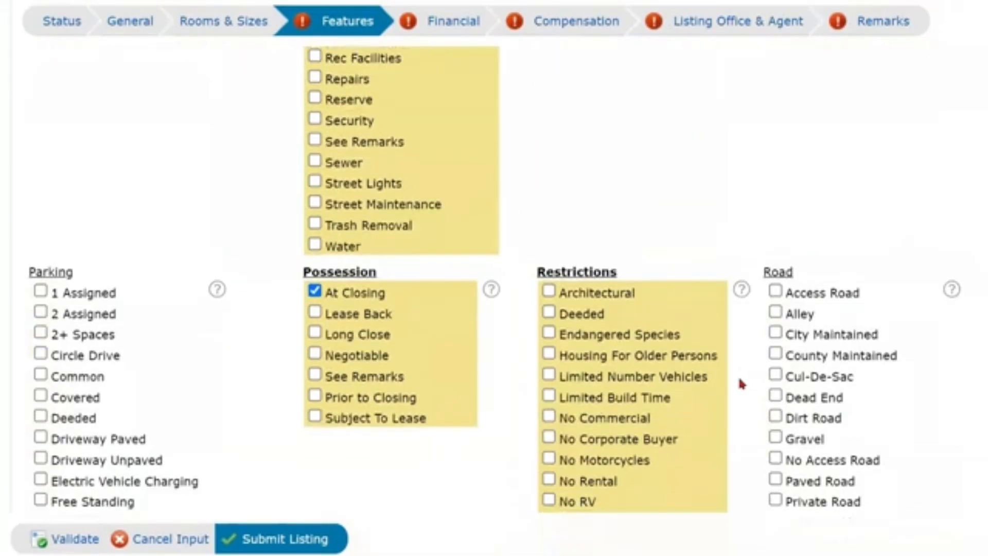
{"action": "scroll", "coordinate": [736, 383], "scroll_direction": "down", "scroll_amount": 12}
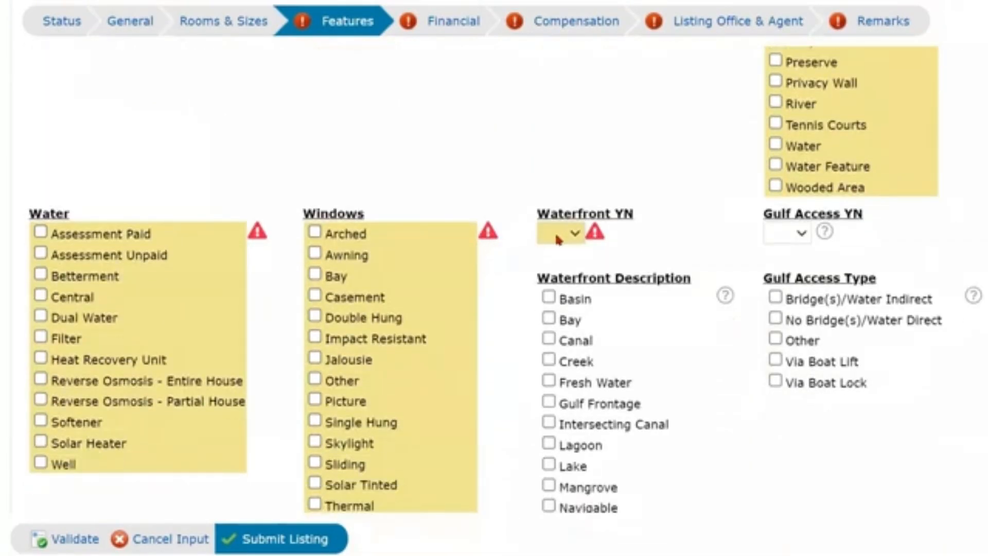
Set Waterfront to Yes with Canal, windows Arched, and water assessment Assessment Paid.
{"action": "left_click", "coordinate": [558, 235]}
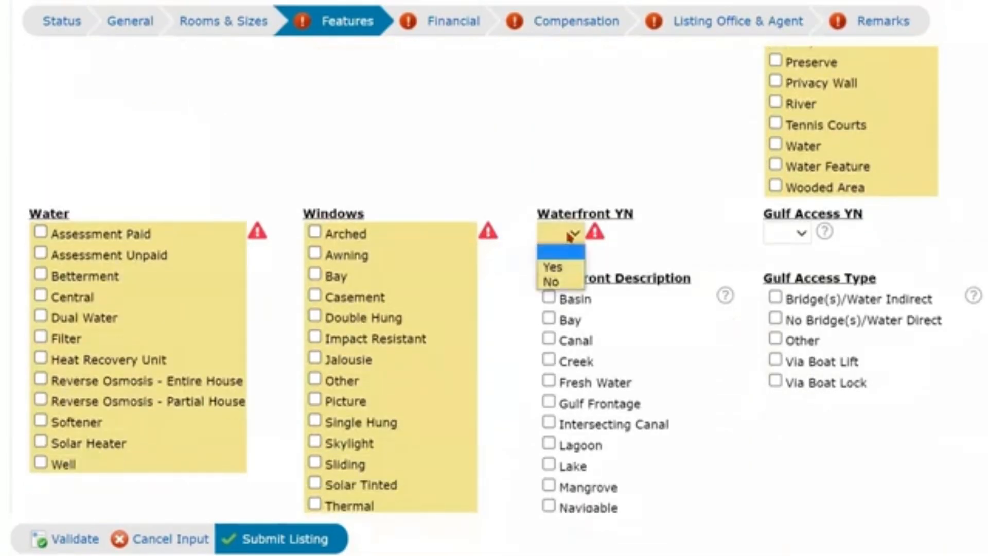
{"action": "left_click", "coordinate": [552, 265]}
{"action": "left_click", "coordinate": [550, 340]}
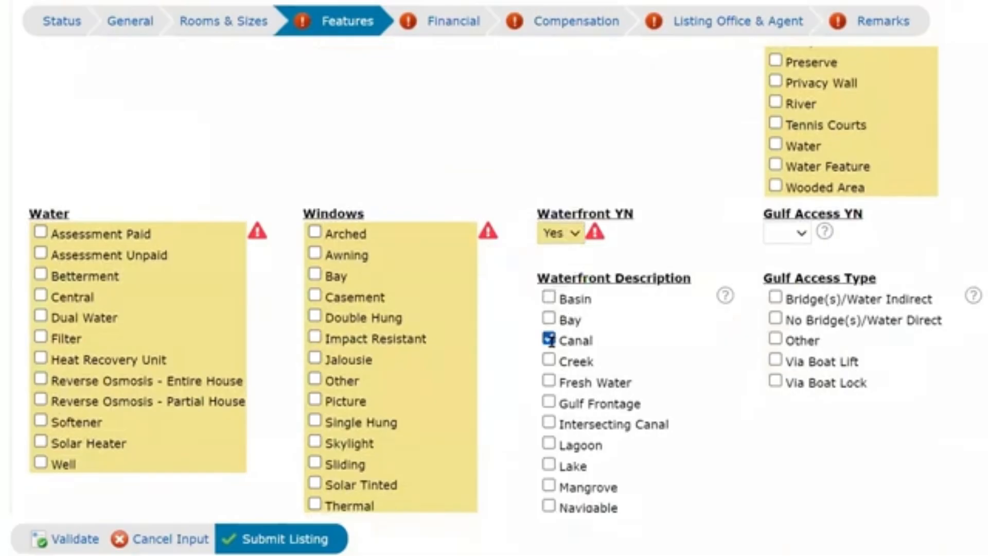
{"action": "left_click", "coordinate": [315, 234]}
{"action": "left_click", "coordinate": [41, 232]}
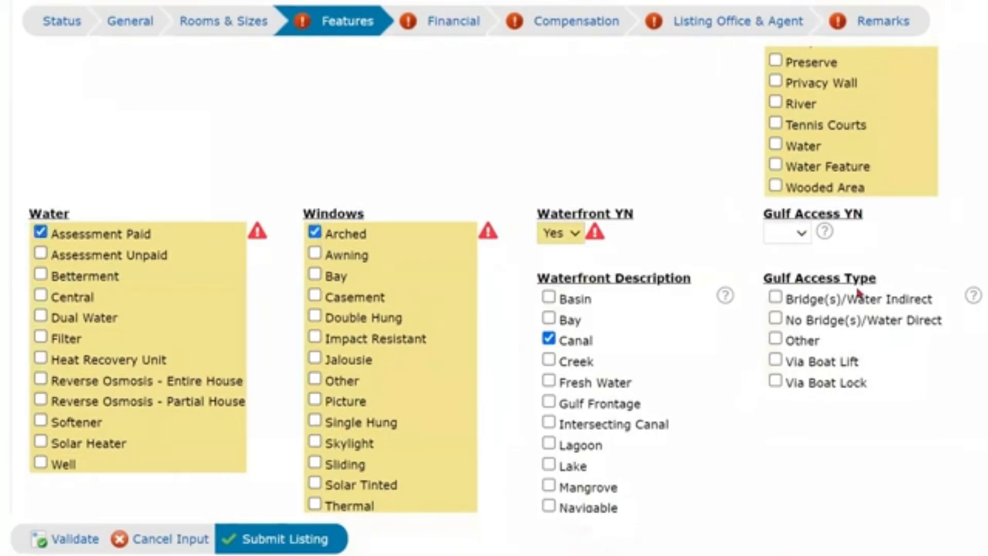
{"action": "scroll", "coordinate": [637, 385], "scroll_direction": "down", "scroll_amount": 20}
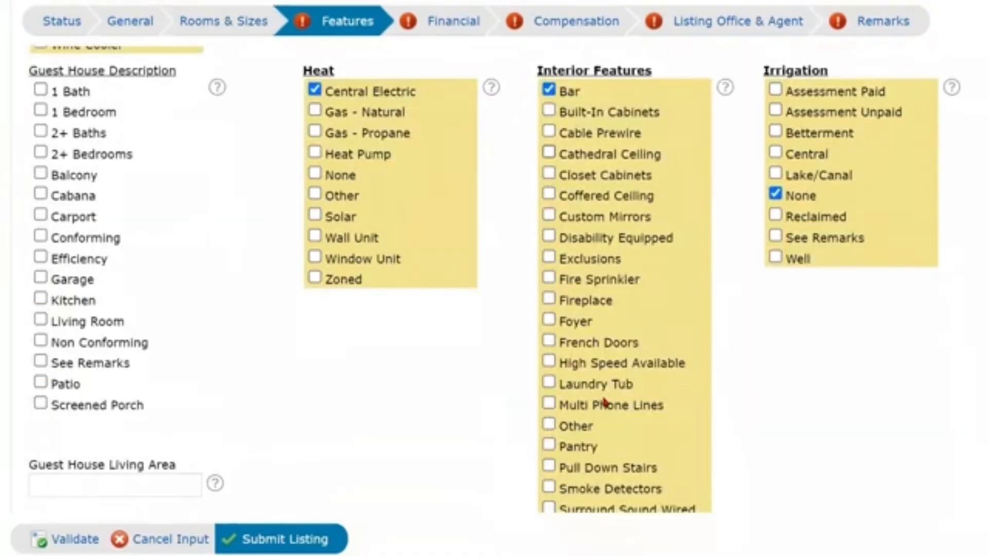
{"action": "scroll", "coordinate": [605, 402], "scroll_direction": "down", "scroll_amount": 15}
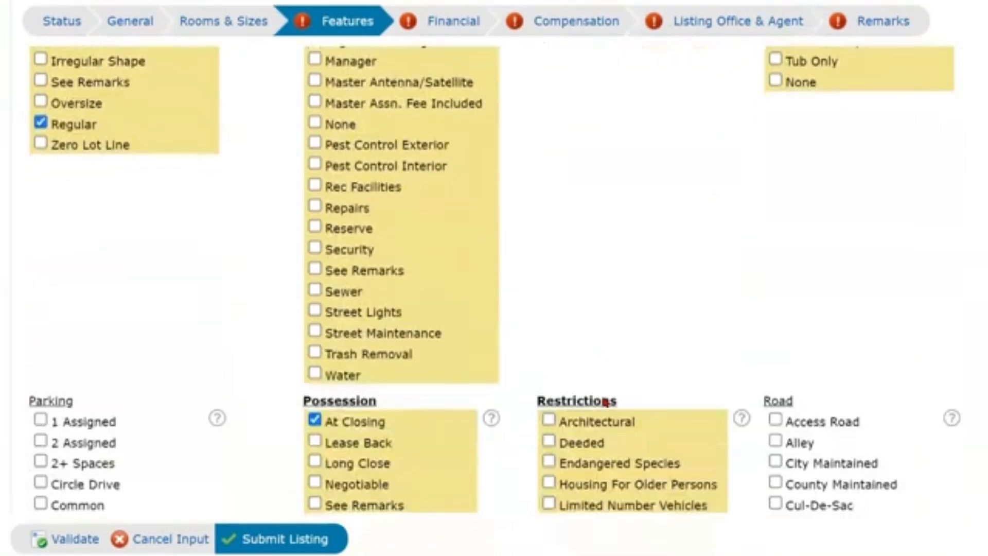
{"action": "scroll", "coordinate": [605, 402], "scroll_direction": "down", "scroll_amount": 15}
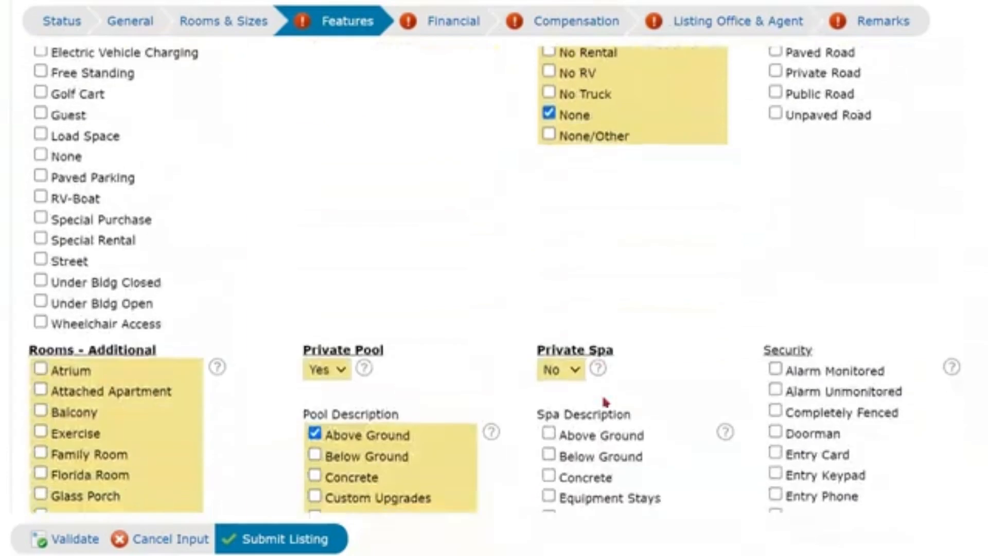
{"action": "scroll", "coordinate": [606, 402], "scroll_direction": "down", "scroll_amount": 12}
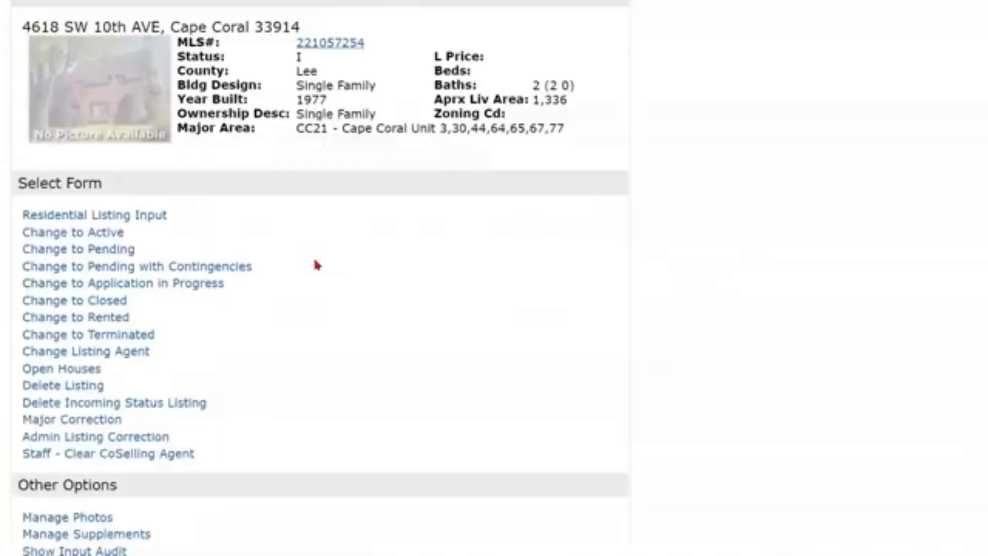
Open My Listings from the My Matrix menu.
{"action": "scroll", "coordinate": [316, 265], "scroll_direction": "up", "scroll_amount": 4}
{"action": "mouse_move", "coordinate": [267, 58]}
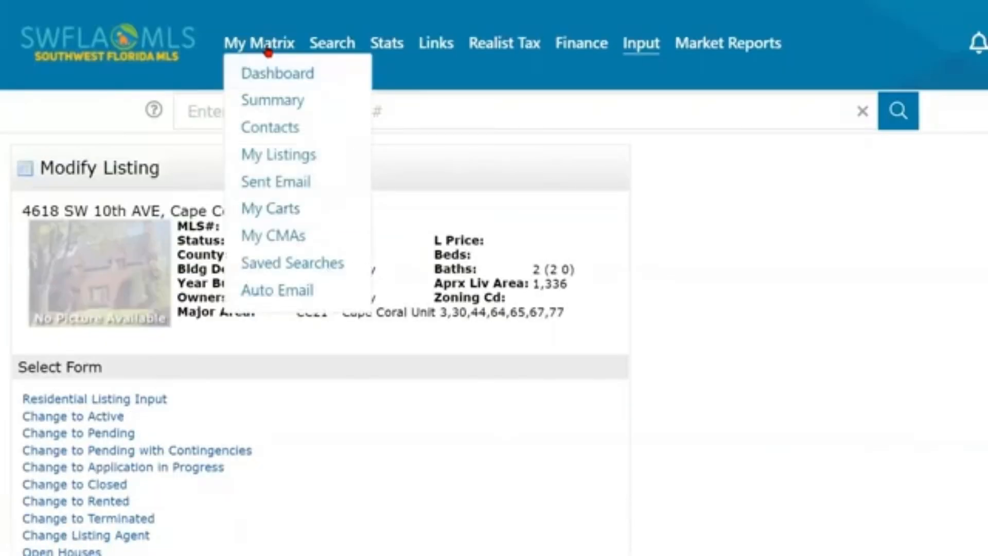
{"action": "left_click", "coordinate": [275, 152]}
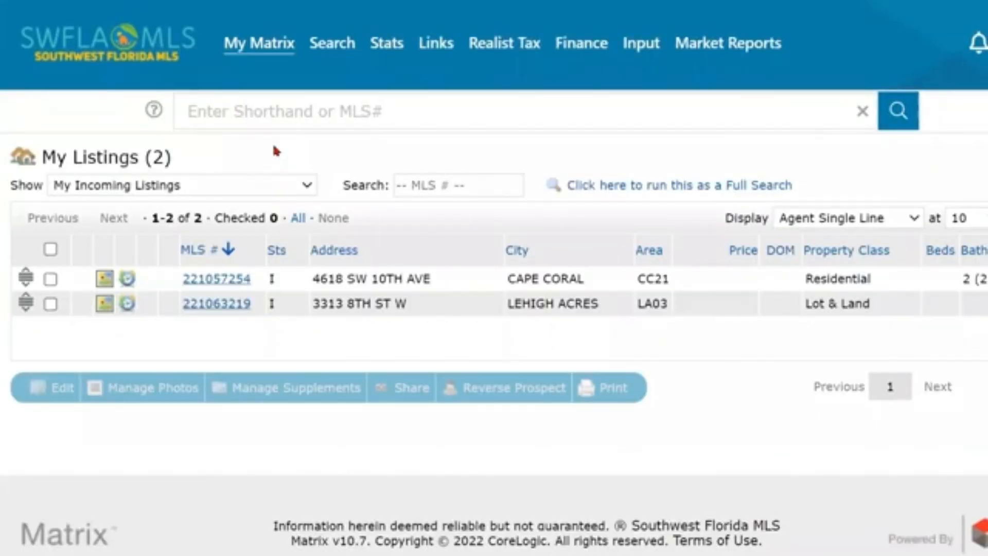
{"action": "left_click", "coordinate": [267, 45]}
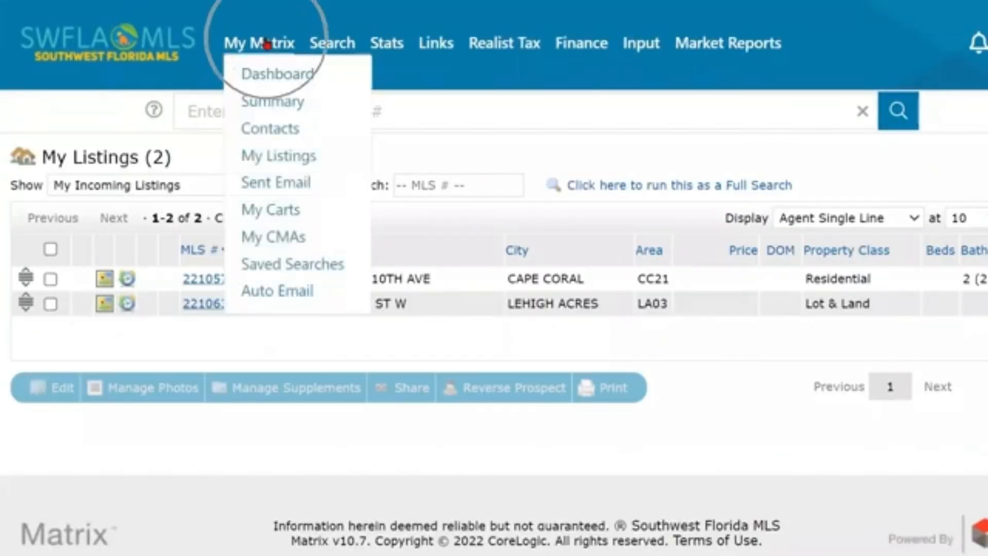
{"action": "left_click", "coordinate": [264, 161]}
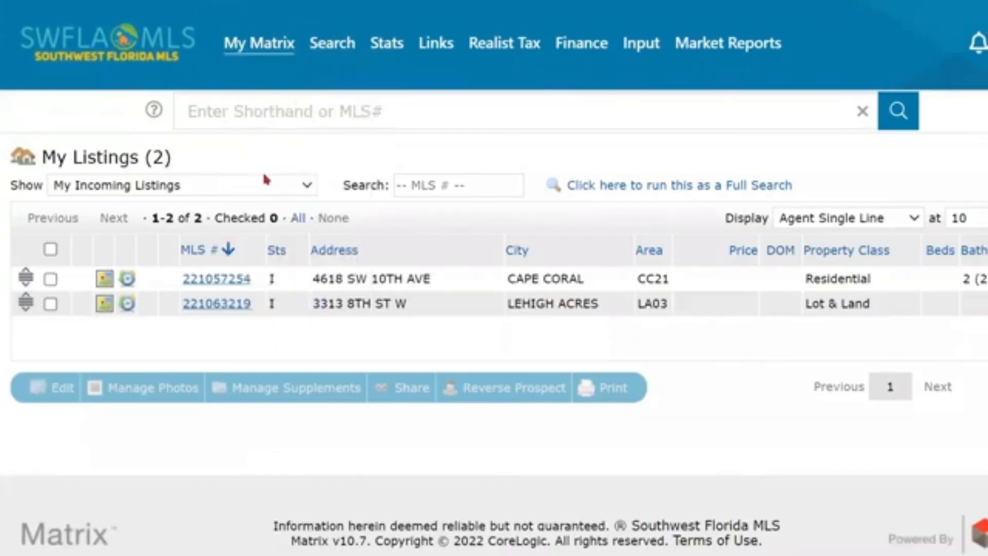
{"action": "left_click", "coordinate": [267, 187]}
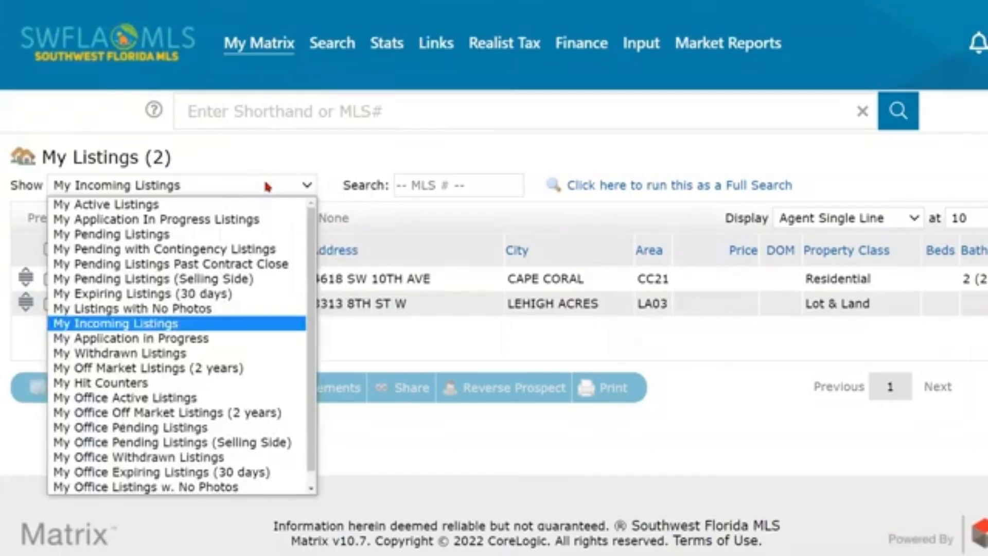
{"action": "left_click", "coordinate": [195, 208]}
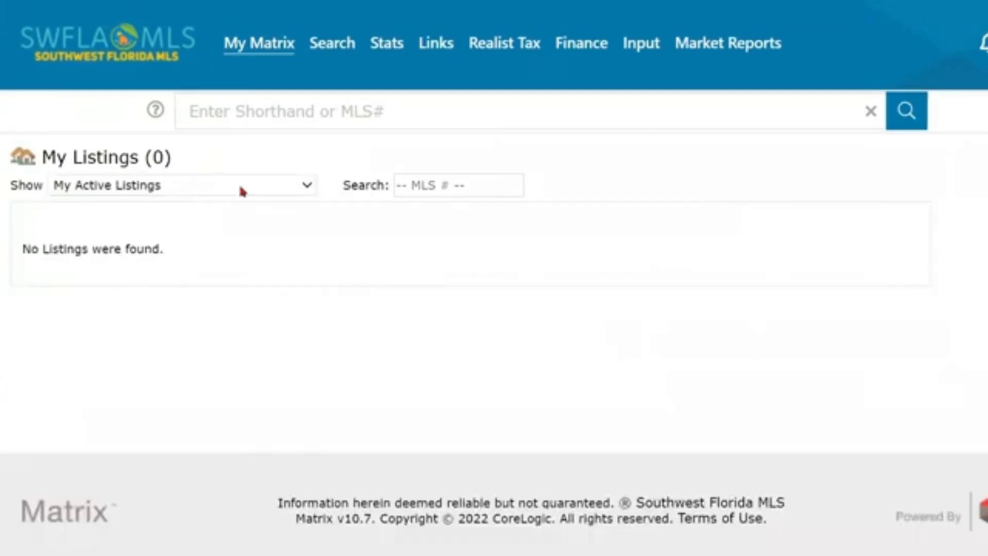
{"action": "left_click", "coordinate": [243, 191]}
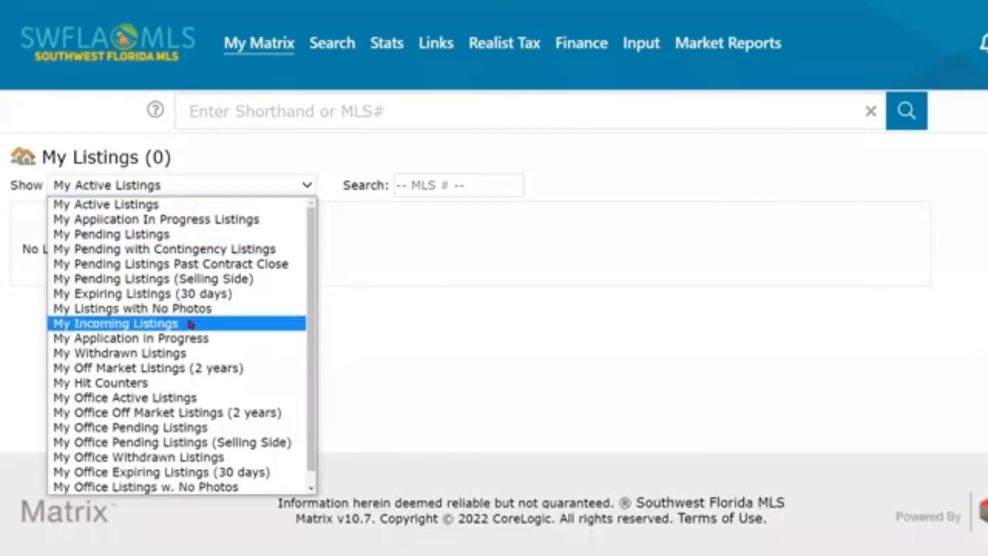
{"action": "left_click", "coordinate": [191, 324]}
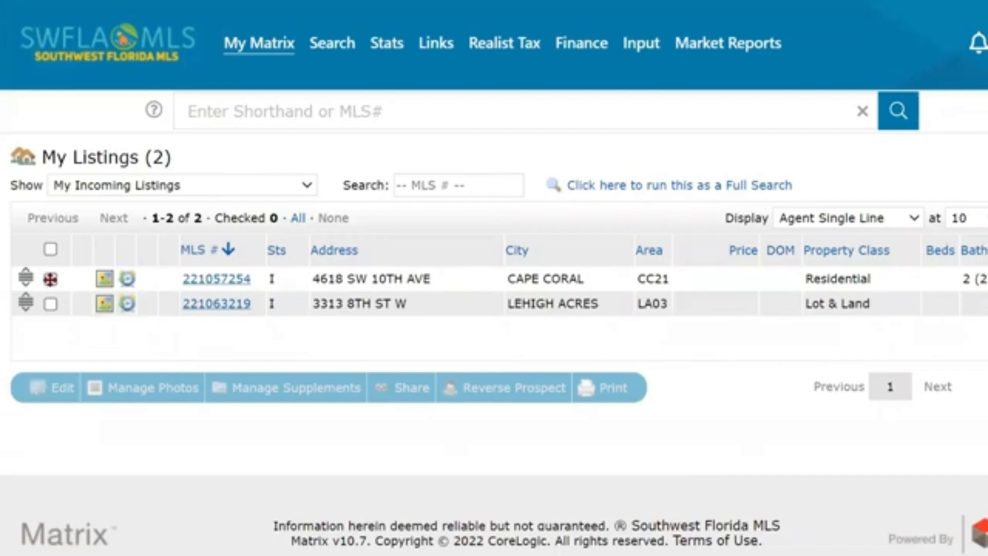
{"action": "left_click", "coordinate": [50, 279]}
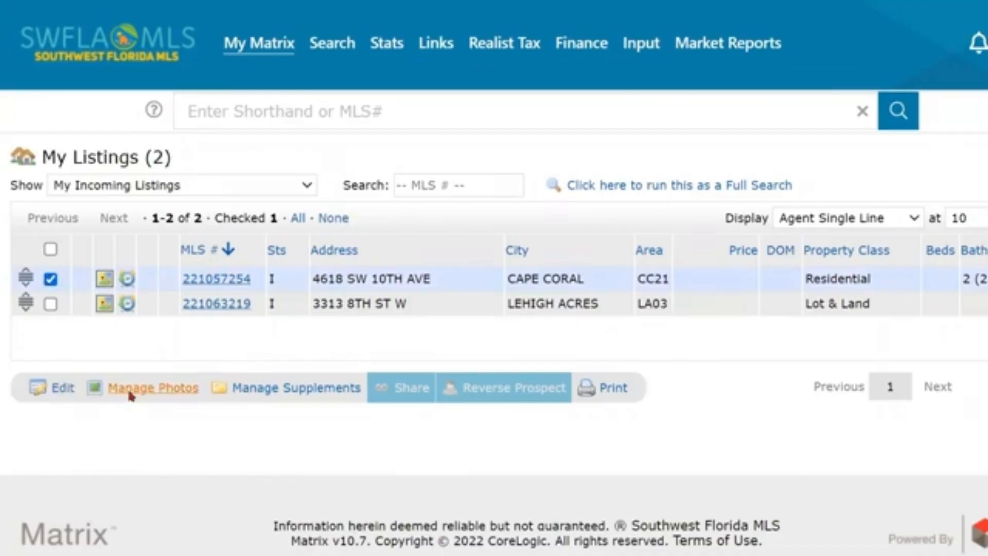
{"action": "left_click", "coordinate": [62, 388]}
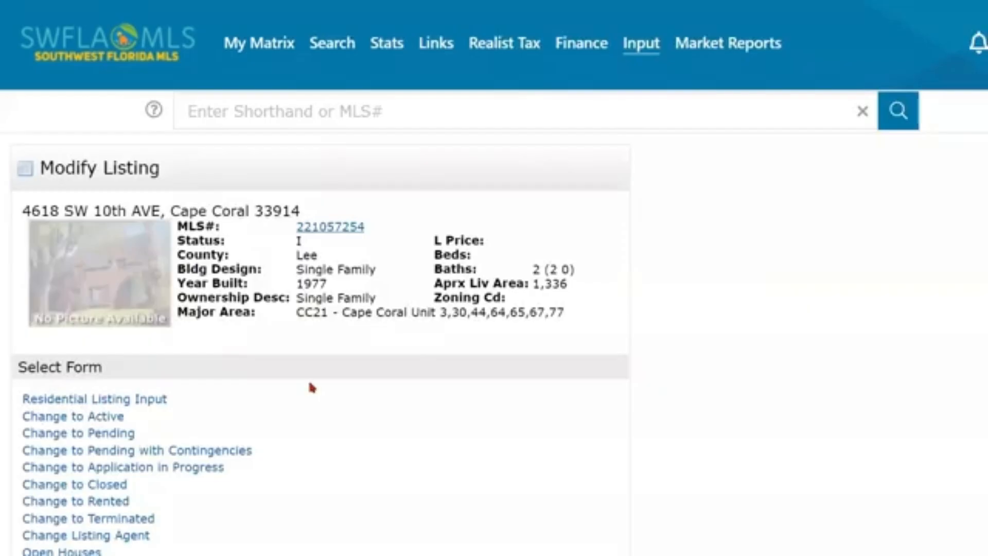
{"action": "scroll", "coordinate": [311, 388], "scroll_direction": "down", "scroll_amount": 2}
{"action": "scroll", "coordinate": [311, 387], "scroll_direction": "down", "scroll_amount": 3}
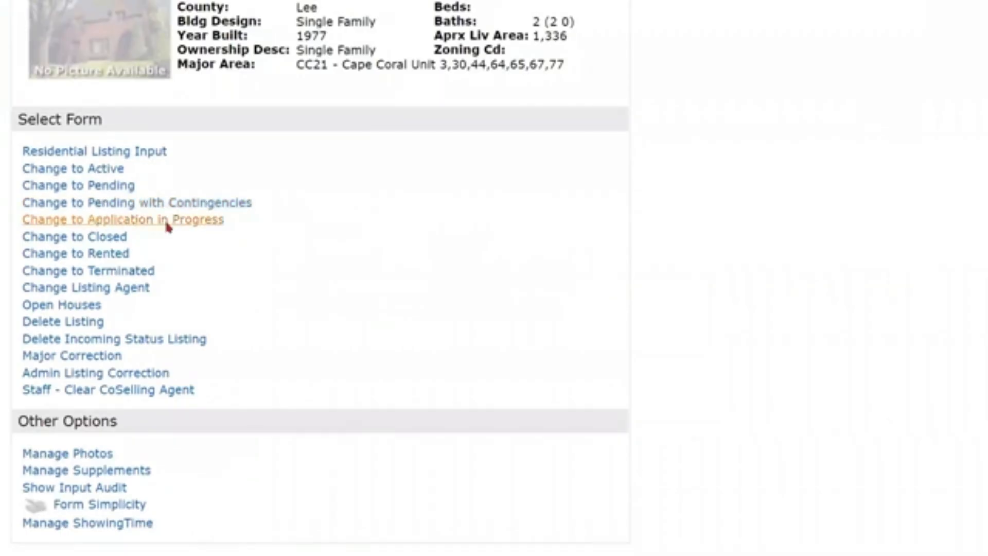
{"action": "scroll", "coordinate": [164, 221], "scroll_direction": "down", "scroll_amount": 3}
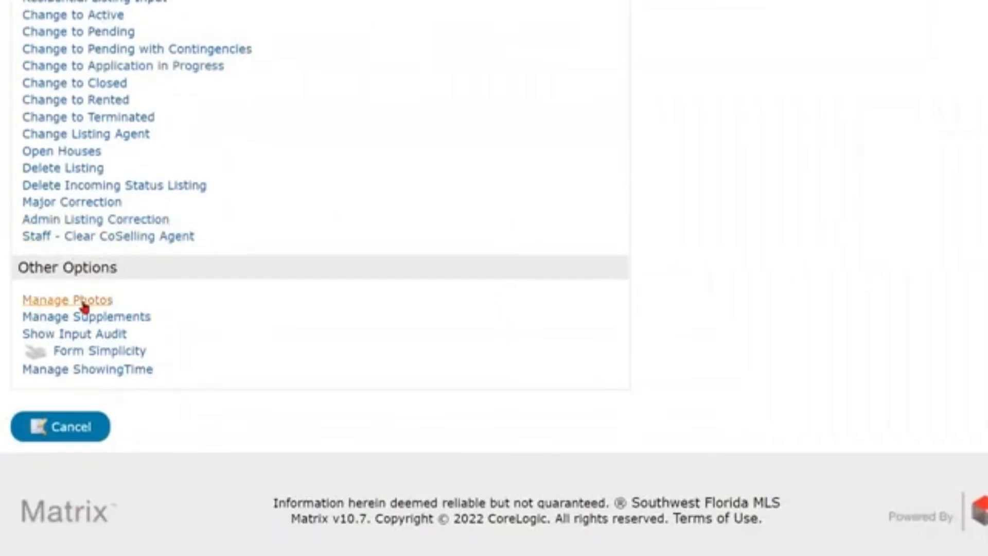
{"action": "left_click", "coordinate": [84, 377]}
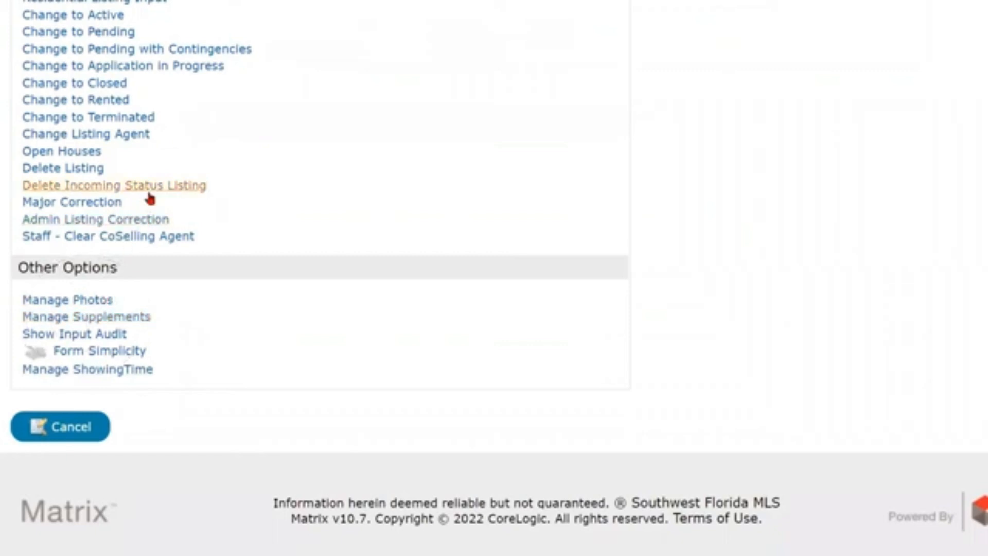
{"action": "scroll", "coordinate": [210, 176], "scroll_direction": "up", "scroll_amount": 2}
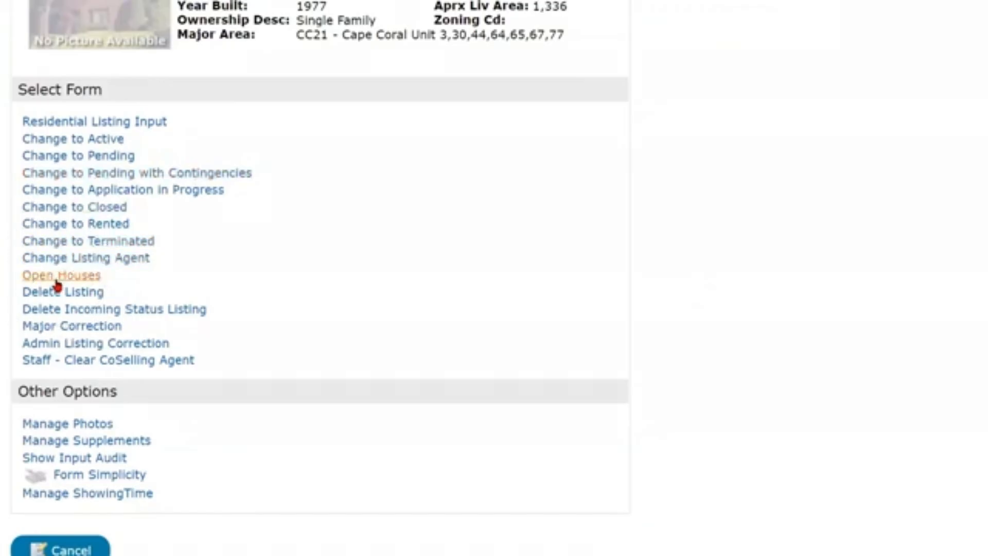
Open Change to Pending, enter FGCNL as Selling Agent, then clear it.
{"action": "left_click", "coordinate": [67, 157]}
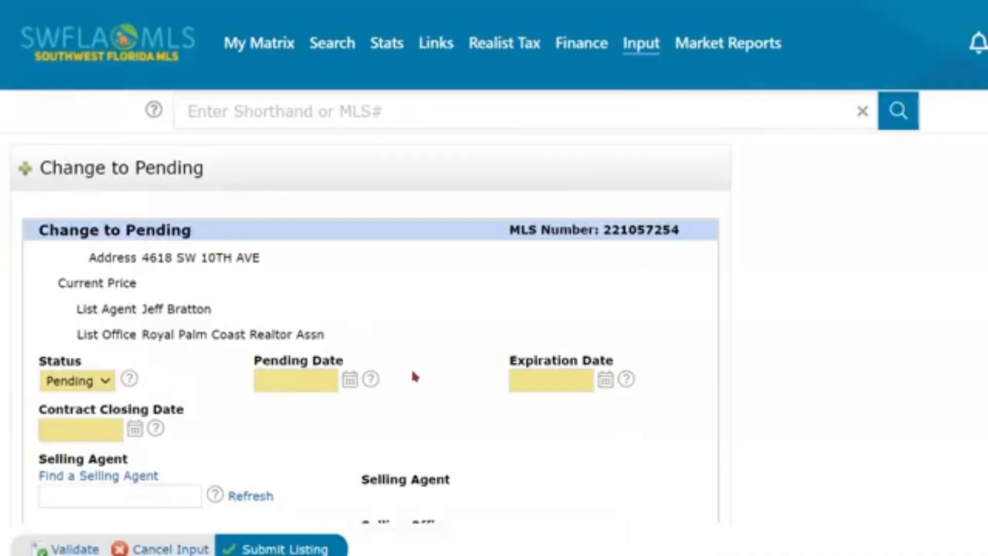
{"action": "scroll", "coordinate": [413, 375], "scroll_direction": "down", "scroll_amount": 2}
{"action": "scroll", "coordinate": [423, 379], "scroll_direction": "down", "scroll_amount": 1}
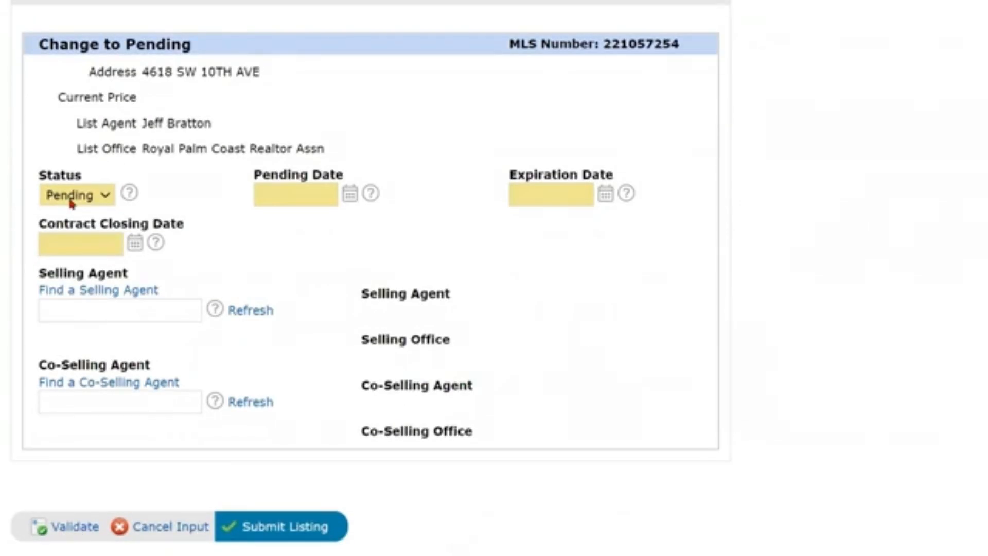
{"action": "left_click", "coordinate": [97, 309]}
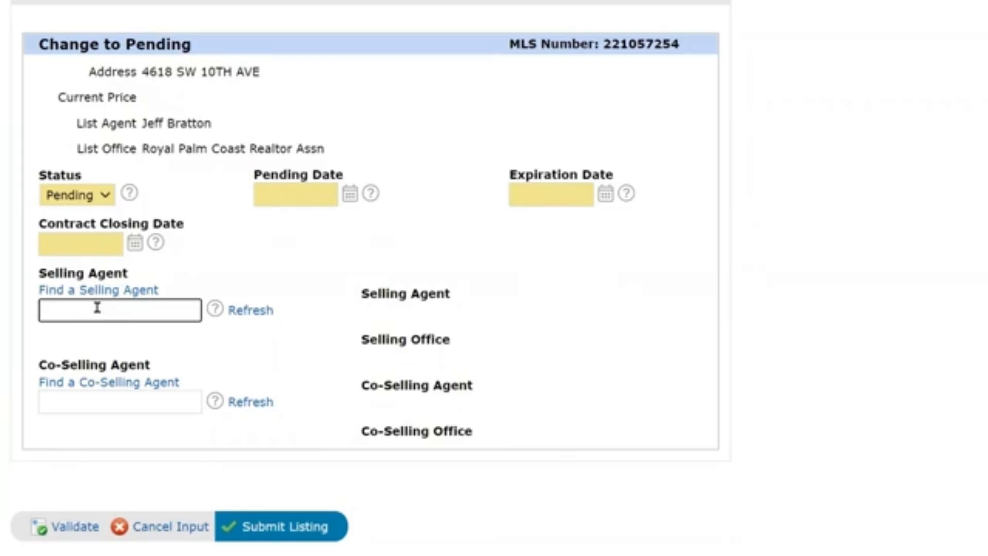
{"action": "type", "text": "FGCNL"}
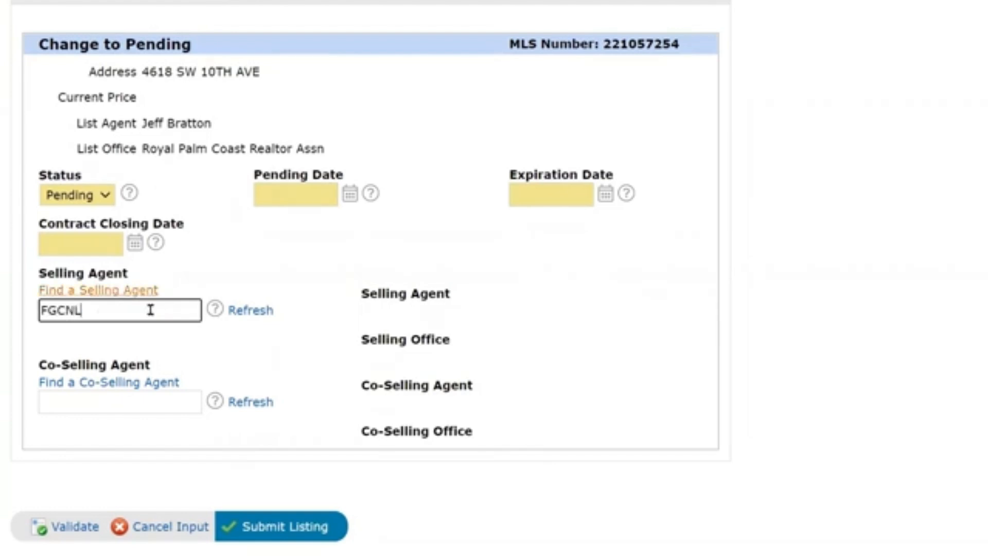
{"action": "key", "text": "ctrl+a"}
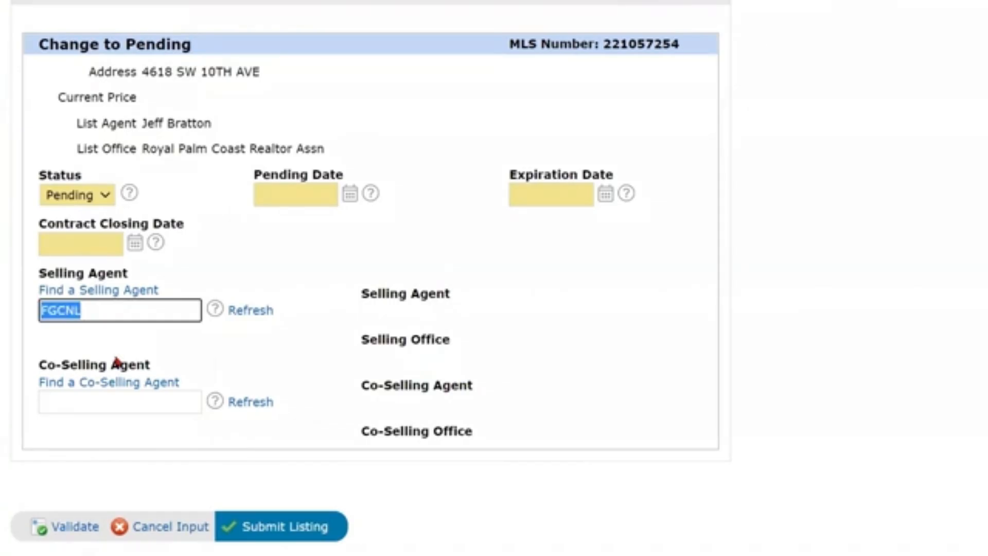
{"action": "key", "text": "BackSpace"}
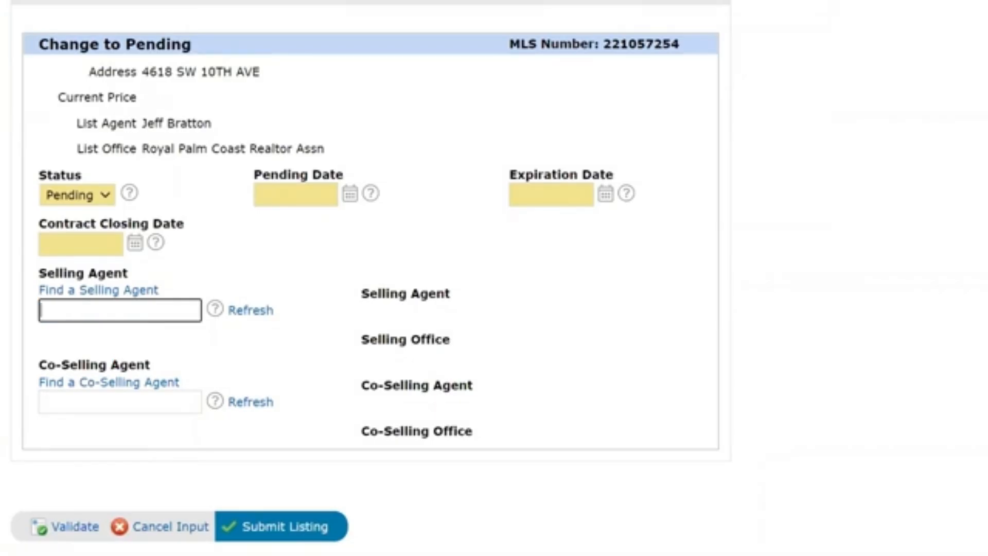
Return to the My Matrix Dashboard.
{"action": "scroll", "coordinate": [203, 258], "scroll_direction": "up", "scroll_amount": 4}
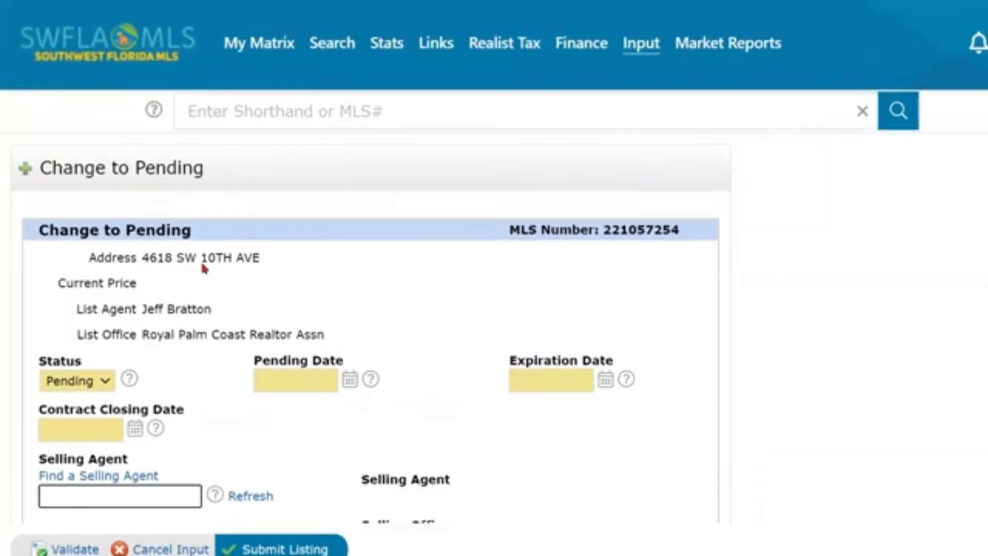
{"action": "mouse_move", "coordinate": [252, 54]}
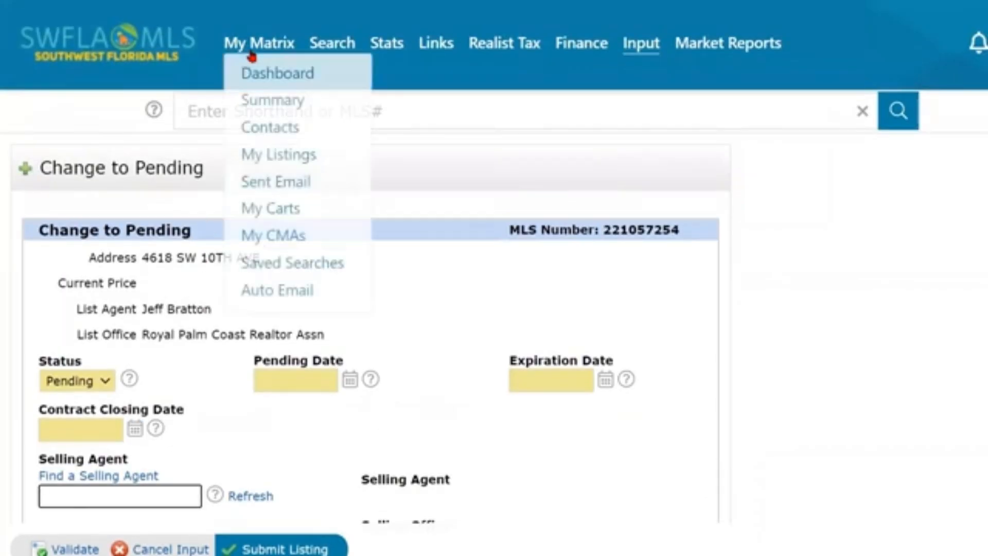
{"action": "left_click", "coordinate": [264, 76]}
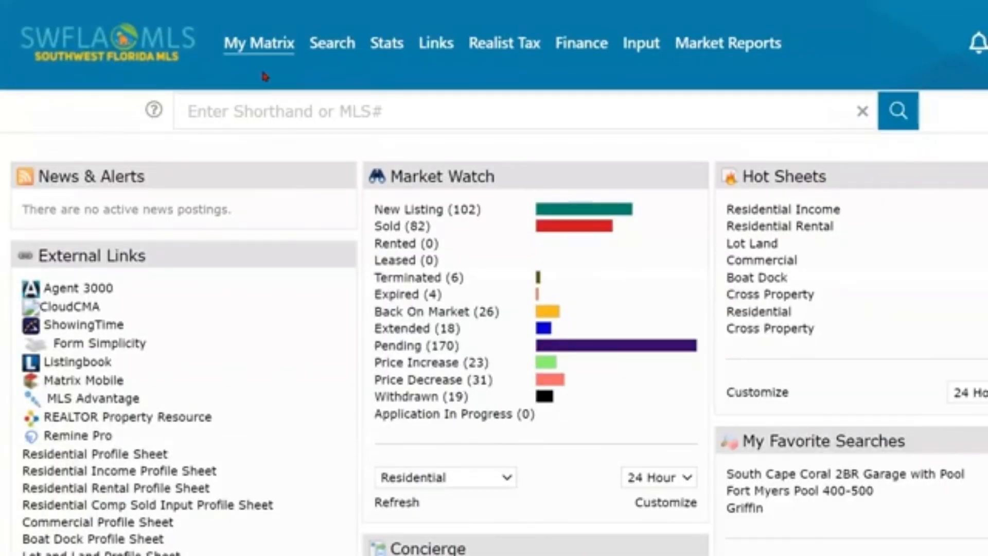